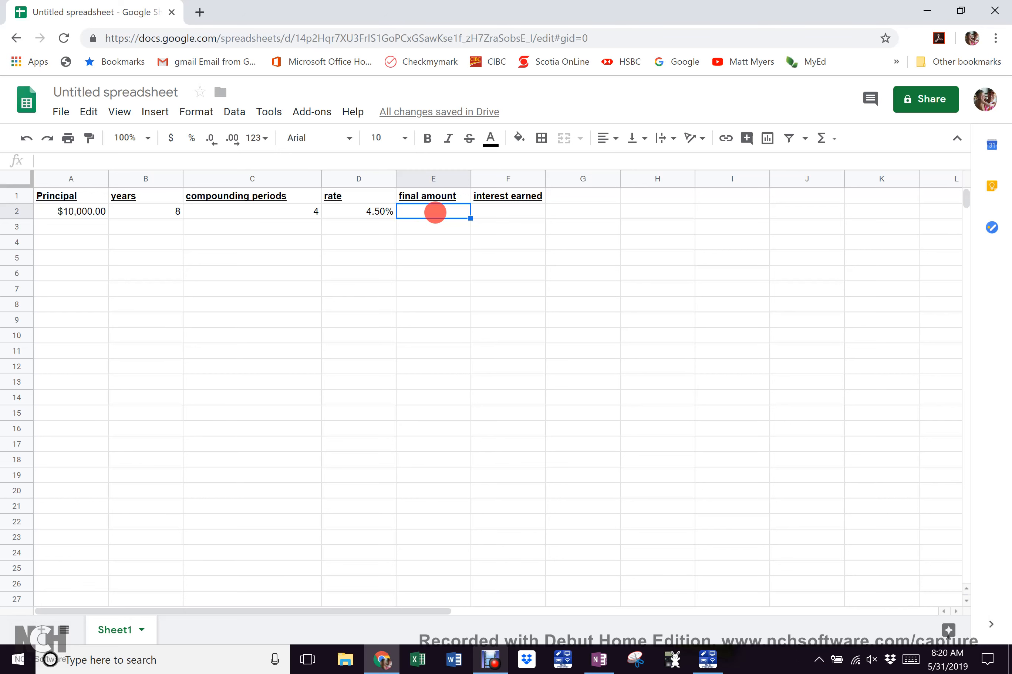
Begin a formula with = in E2 and snap Chrome to the left half of the screen
{"action": "type", "text": "="}
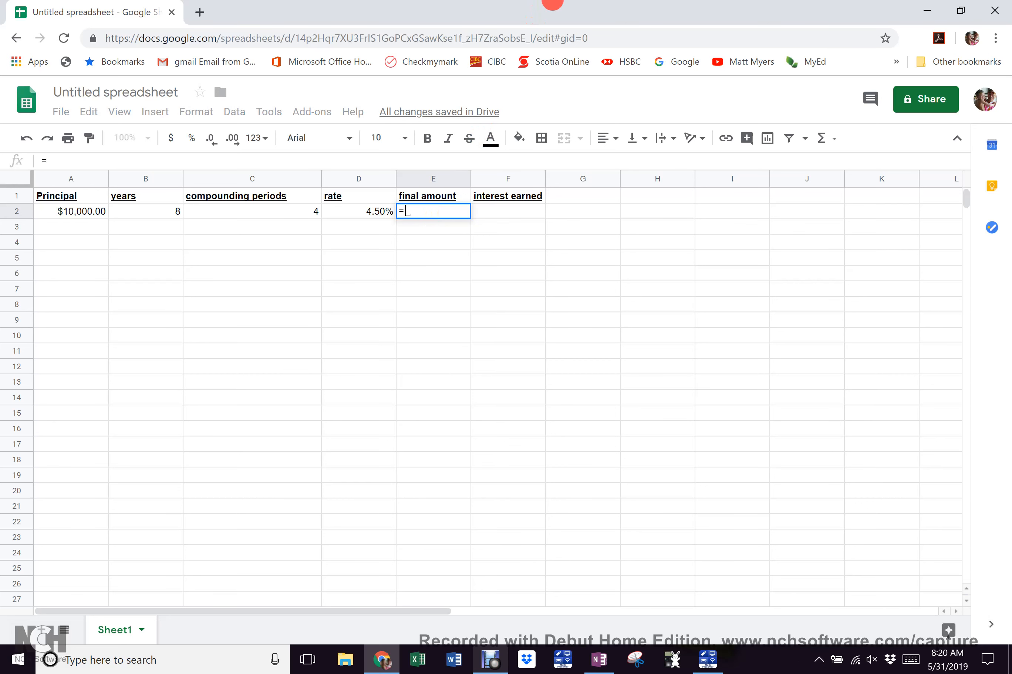
{"action": "left_click_drag", "start_coordinate": [552, 5], "coordinate": [3, 51]}
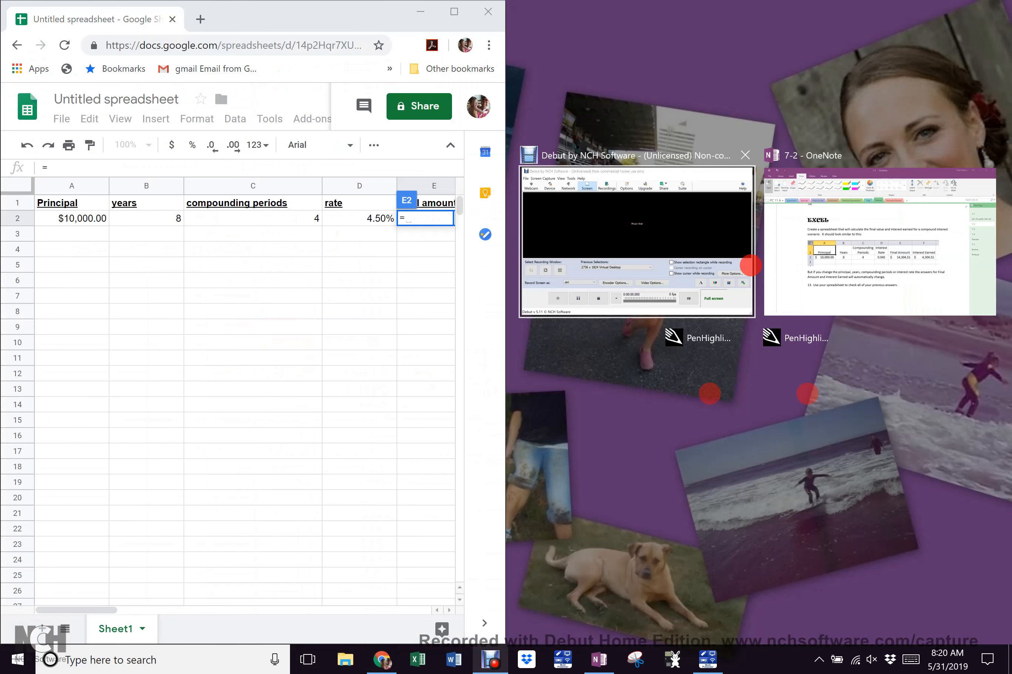
Place OneNote on the right half and add a new blank page to the Finance section
{"action": "left_click", "coordinate": [828, 208]}
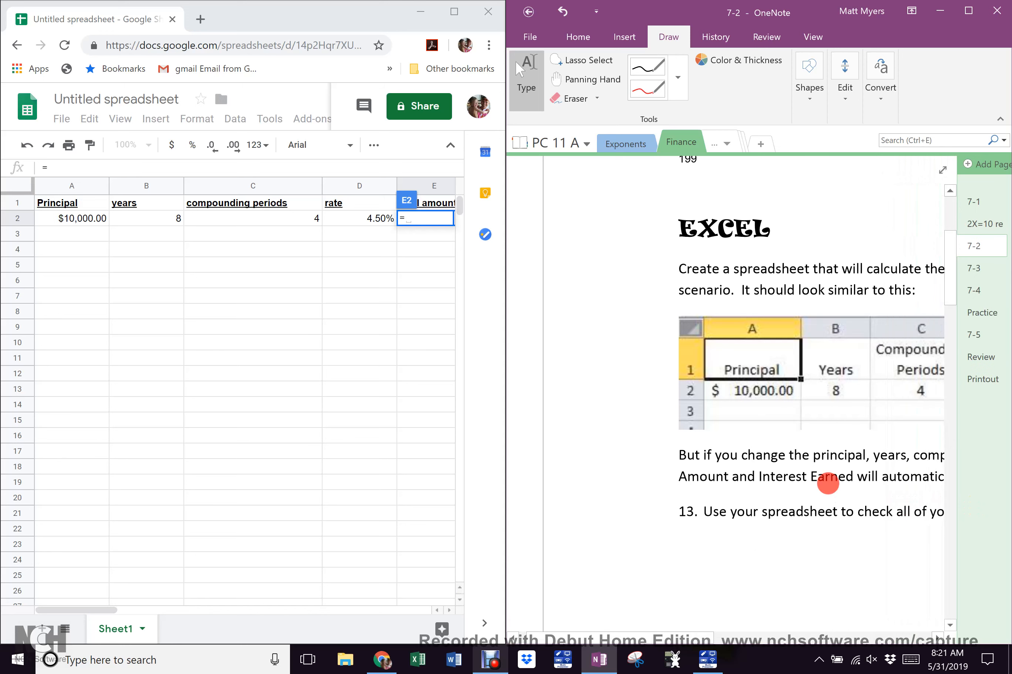
{"action": "left_click", "coordinate": [989, 163]}
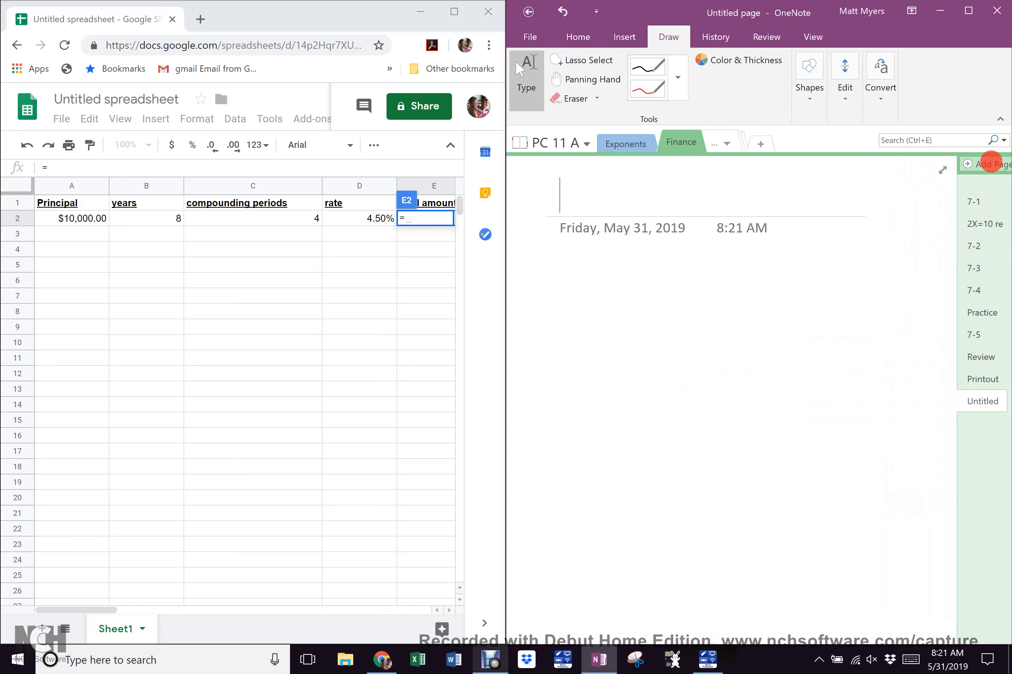
Handwrite A = P(1 + r/n)^tn with the pen on the new OneNote page
{"action": "left_click", "coordinate": [644, 65]}
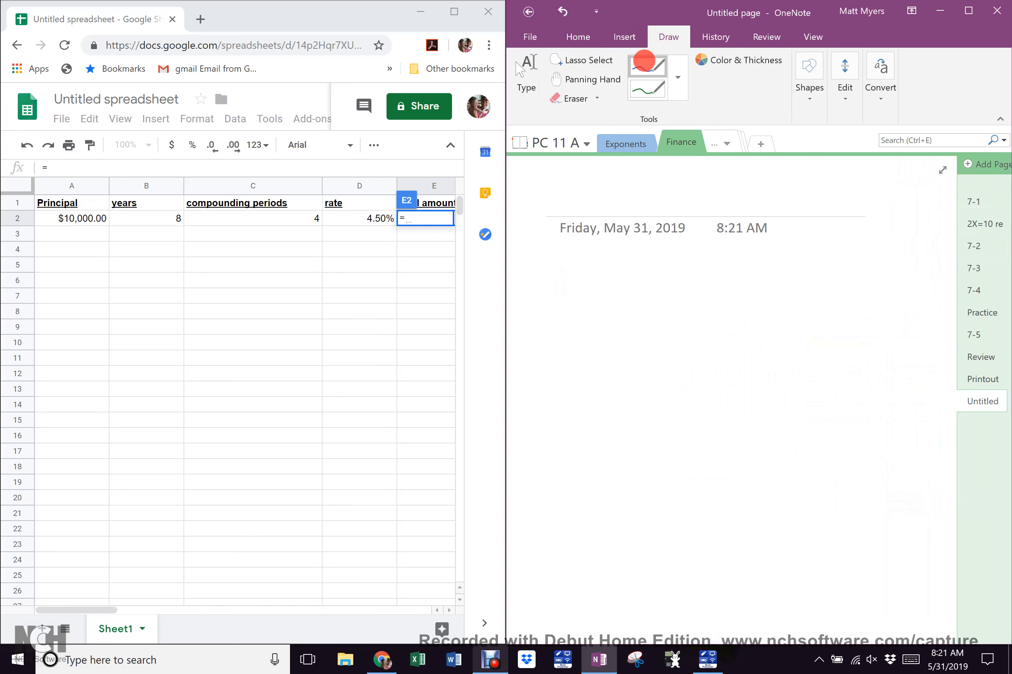
{"action": "mouse_move", "coordinate": [555, 281]}
{"action": "left_mouse_down"}
{"action": "mouse_move", "coordinate": [553, 294]}
{"action": "mouse_move", "coordinate": [605, 276]}
{"action": "mouse_move", "coordinate": [614, 298]}
{"action": "mouse_move", "coordinate": [644, 283]}
{"action": "left_mouse_up"}
{"action": "left_click_drag", "start_coordinate": [651, 267], "coordinate": [661, 265]}
{"action": "mouse_move", "coordinate": [649, 279]}
{"action": "left_mouse_down"}
{"action": "mouse_move", "coordinate": [666, 290]}
{"action": "mouse_move", "coordinate": [676, 260]}
{"action": "mouse_move", "coordinate": [677, 295]}
{"action": "left_mouse_up"}
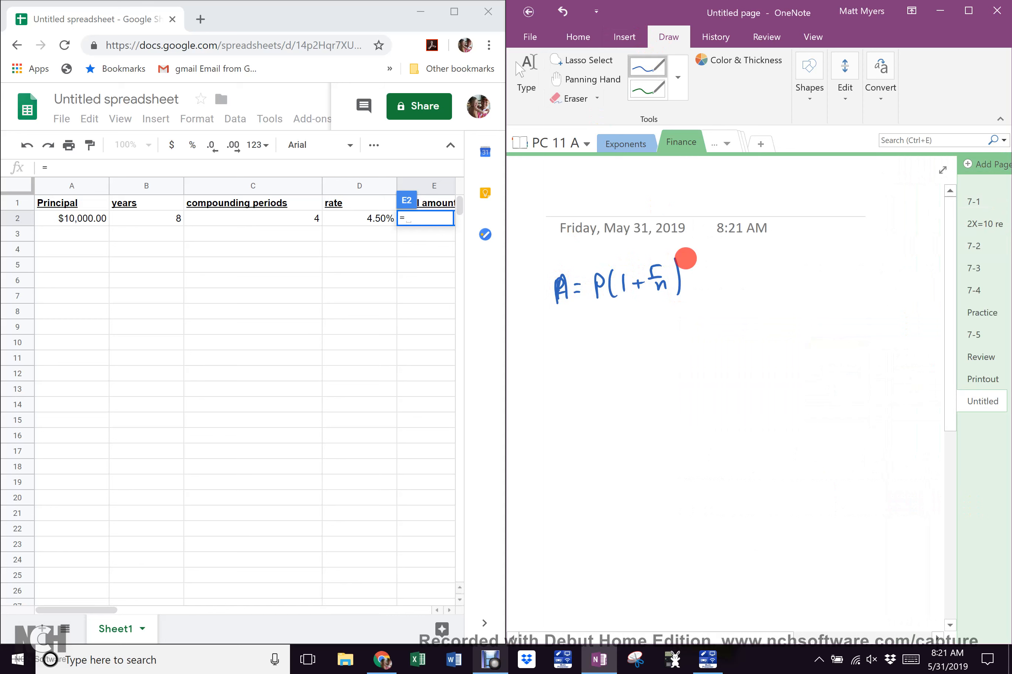
{"action": "mouse_move", "coordinate": [689, 251]}
{"action": "left_mouse_down"}
{"action": "mouse_move", "coordinate": [688, 266]}
{"action": "mouse_move", "coordinate": [712, 262]}
{"action": "left_mouse_up"}
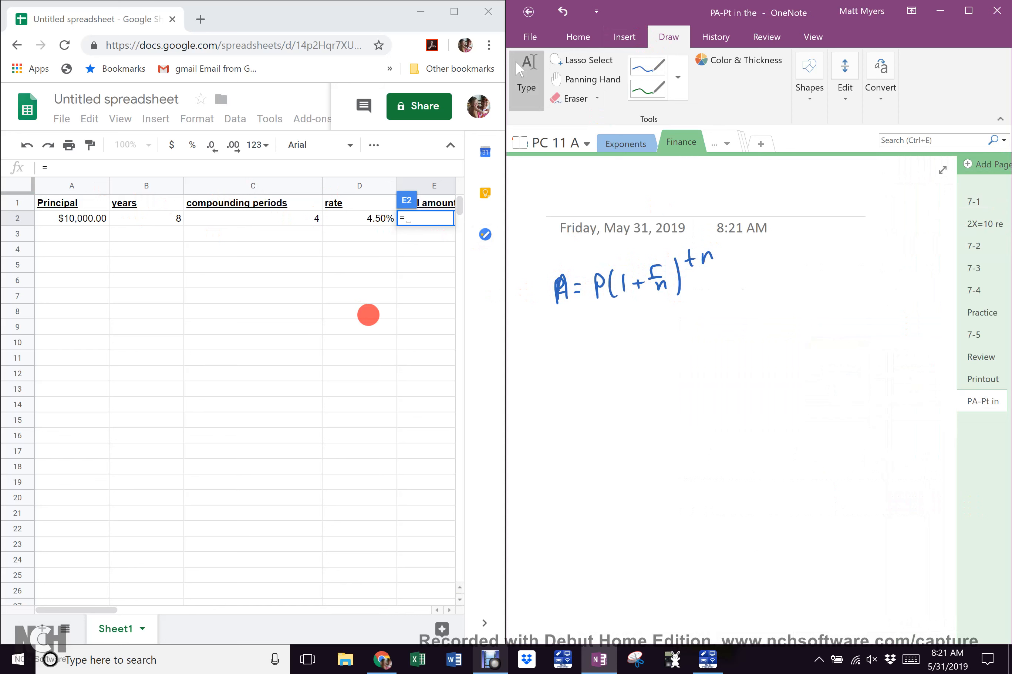
{"action": "left_click", "coordinate": [420, 216]}
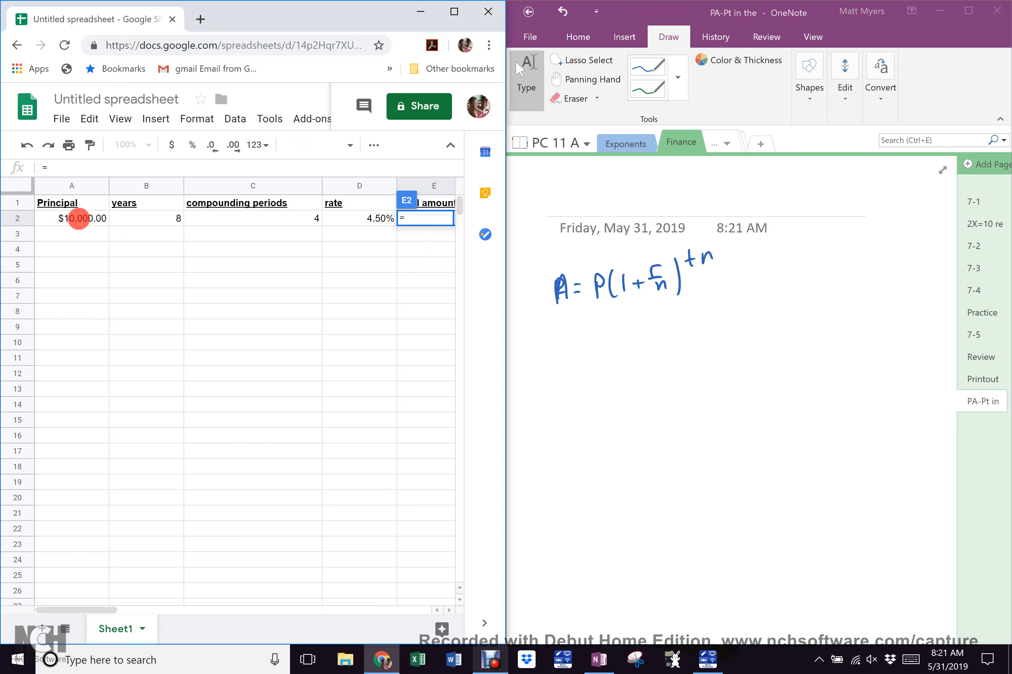
Enter =A2*(1+ in E2, starting with the principal reference A2
{"action": "left_click", "coordinate": [79, 219]}
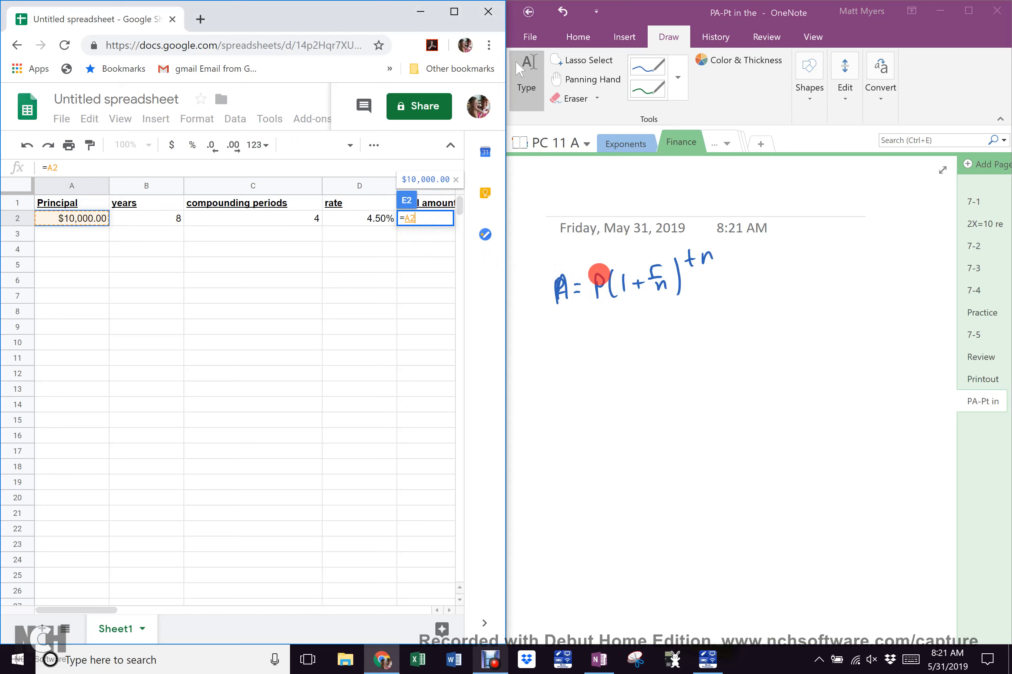
{"action": "left_click", "coordinate": [428, 219]}
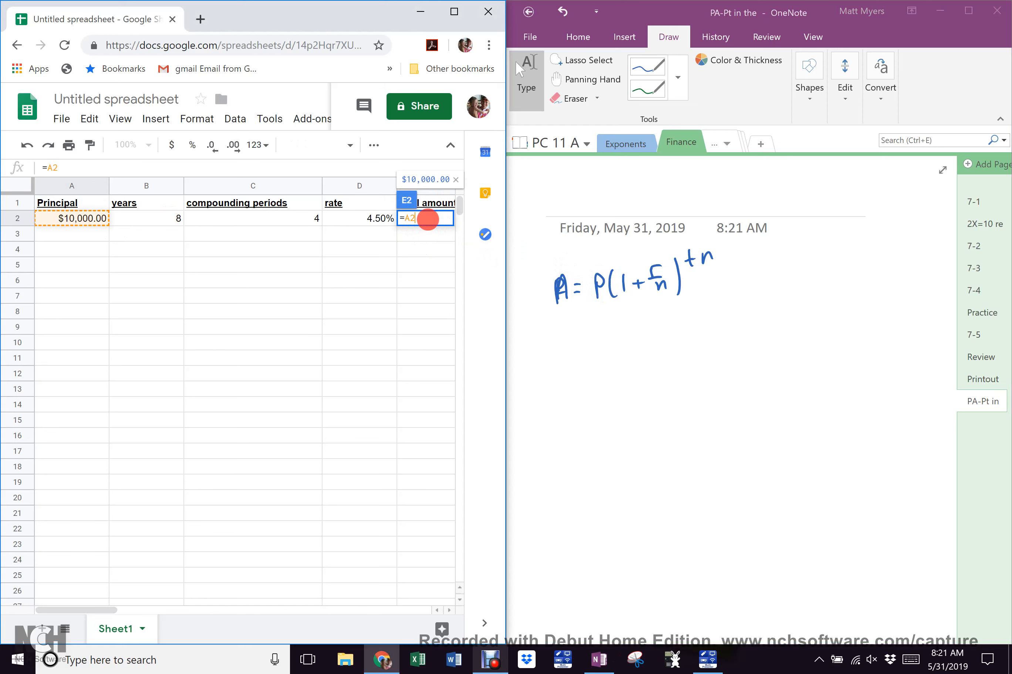
{"action": "type", "text": "=A2*"}
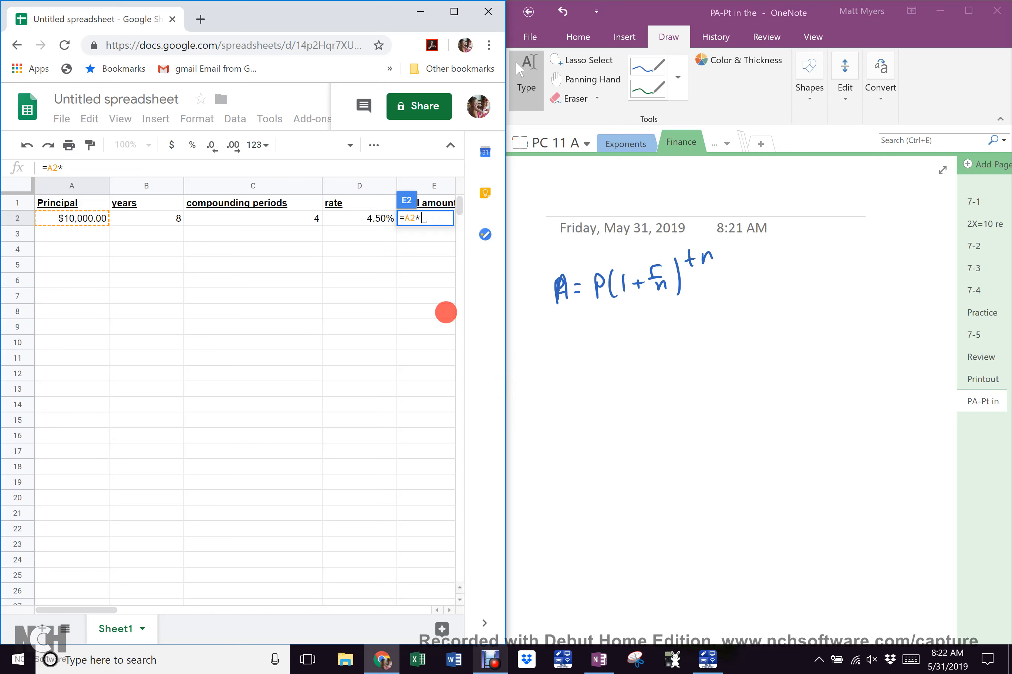
{"action": "type", "text": "(1+"}
Ink 1 + r/n below the formula, then the bracketed form 1 + (r/n) beneath it
{"action": "left_click", "coordinate": [656, 281]}
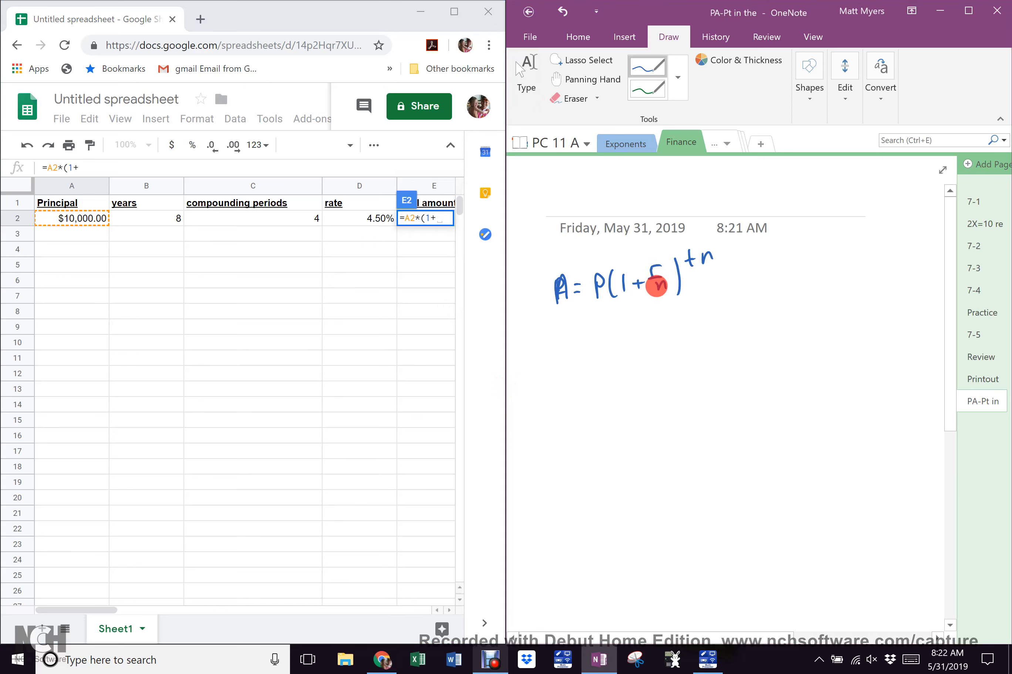
{"action": "mouse_move", "coordinate": [598, 375]}
{"action": "left_mouse_down"}
{"action": "mouse_move", "coordinate": [600, 416]}
{"action": "mouse_move", "coordinate": [685, 371]}
{"action": "mouse_move", "coordinate": [684, 382]}
{"action": "mouse_move", "coordinate": [719, 391]}
{"action": "left_mouse_up"}
{"action": "left_click_drag", "start_coordinate": [672, 421], "coordinate": [710, 424]}
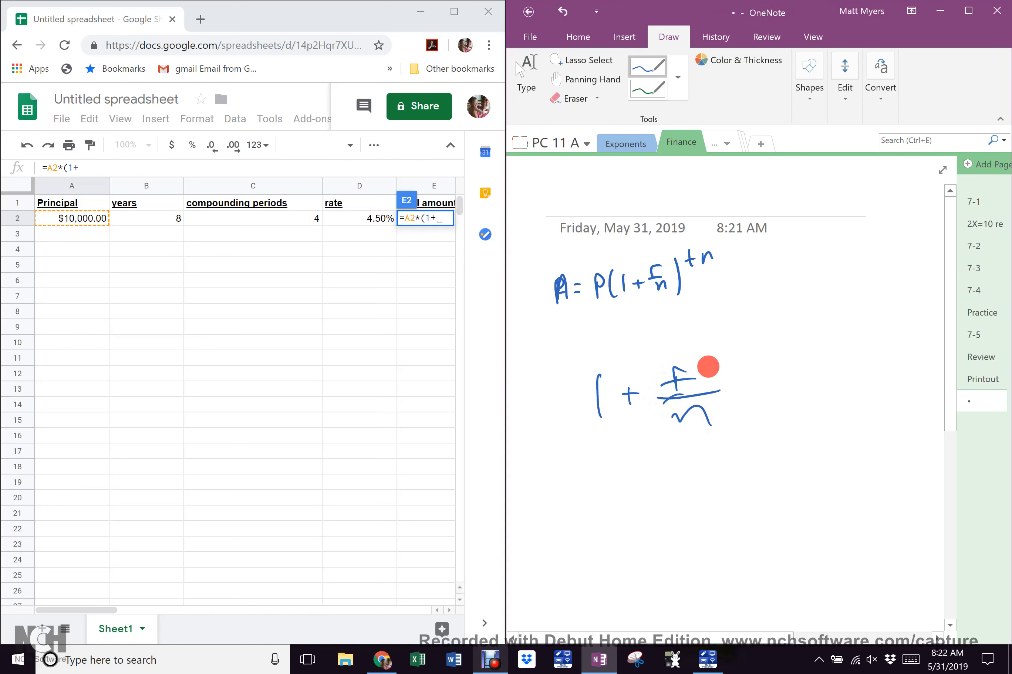
{"action": "left_click_drag", "start_coordinate": [596, 455], "coordinate": [597, 496]}
{"action": "left_click_drag", "start_coordinate": [639, 458], "coordinate": [637, 487]}
{"action": "mouse_move", "coordinate": [626, 475]}
{"action": "left_mouse_down"}
{"action": "mouse_move", "coordinate": [651, 472]}
{"action": "mouse_move", "coordinate": [677, 497]}
{"action": "mouse_move", "coordinate": [718, 446]}
{"action": "mouse_move", "coordinate": [729, 486]}
{"action": "left_mouse_up"}
{"action": "left_click_drag", "start_coordinate": [745, 440], "coordinate": [753, 500]}
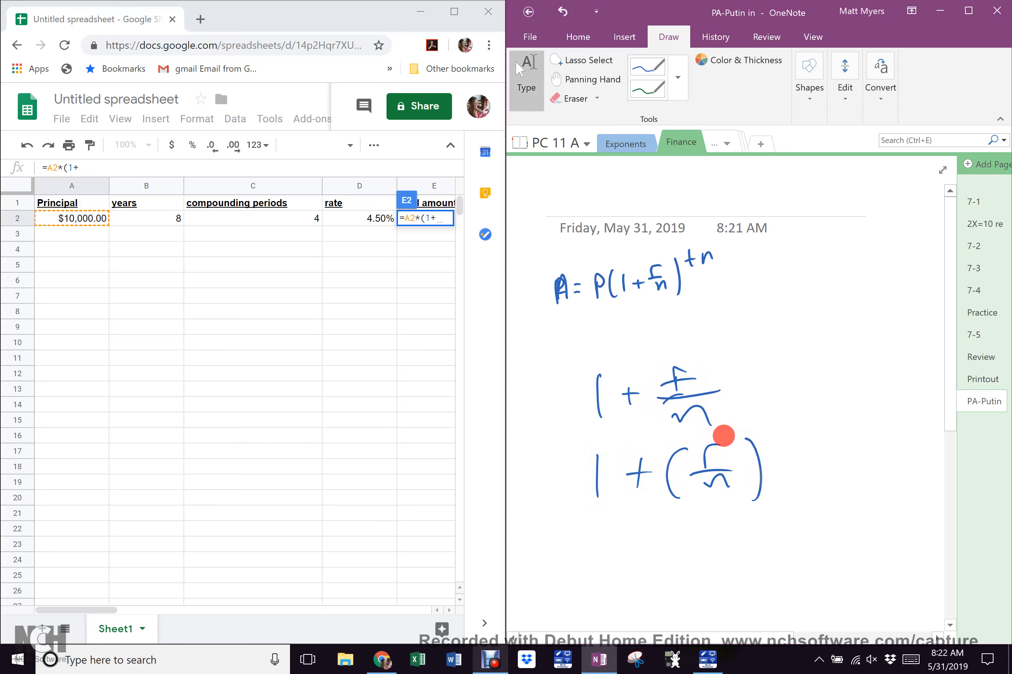
{"action": "left_click", "coordinate": [438, 221]}
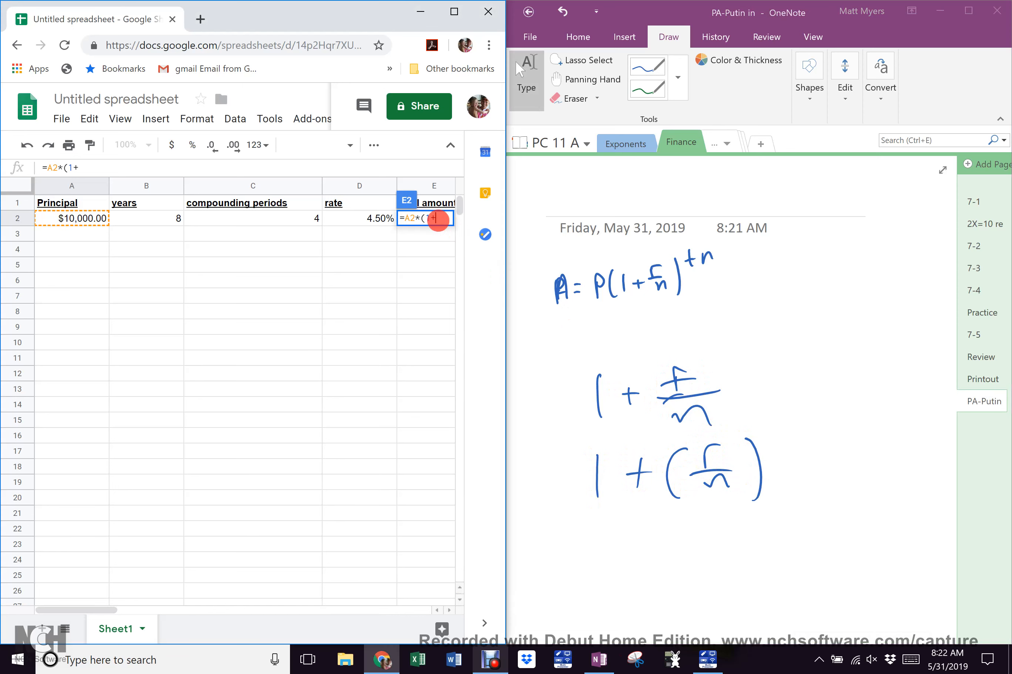
Extend E2 to =A2*(1+(D2/C2)), dividing the rate in D2 by the periods in C2
{"action": "type", "text": "("}
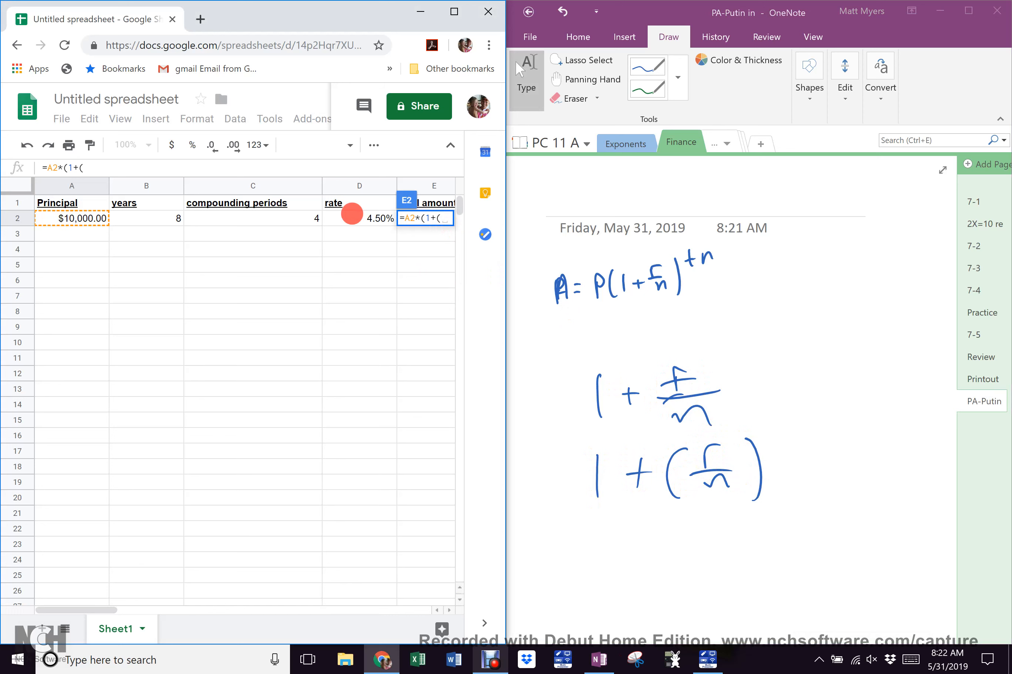
{"action": "left_click", "coordinate": [353, 220]}
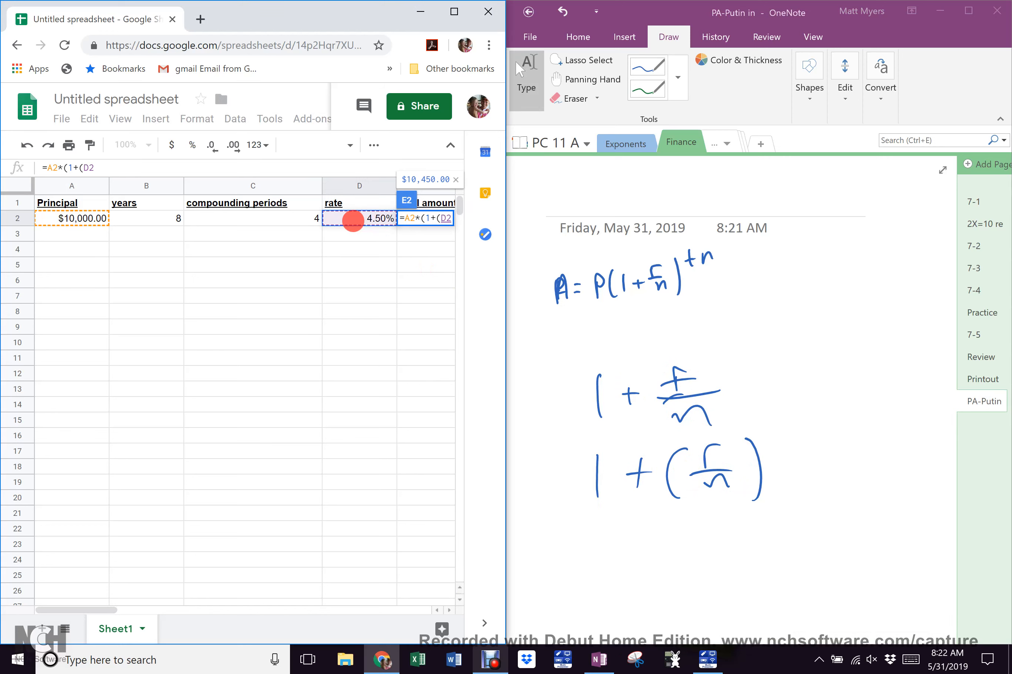
{"action": "type", "text": "?"}
{"action": "key", "text": "BackSpace"}
{"action": "type", "text": "/"}
{"action": "left_click", "coordinate": [447, 238]}
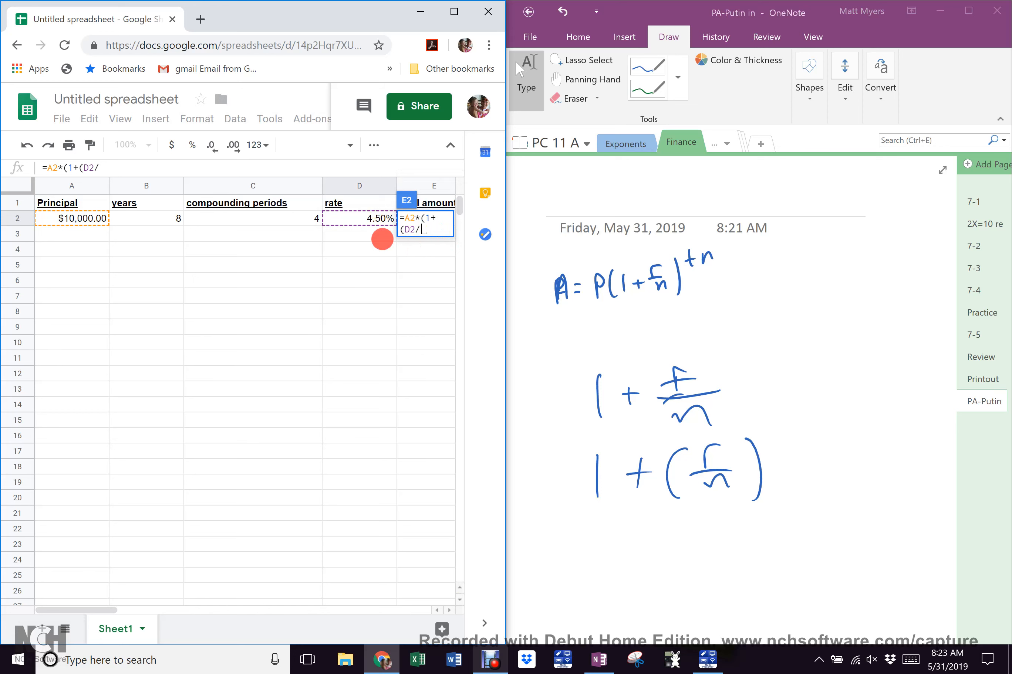
{"action": "left_click", "coordinate": [293, 218]}
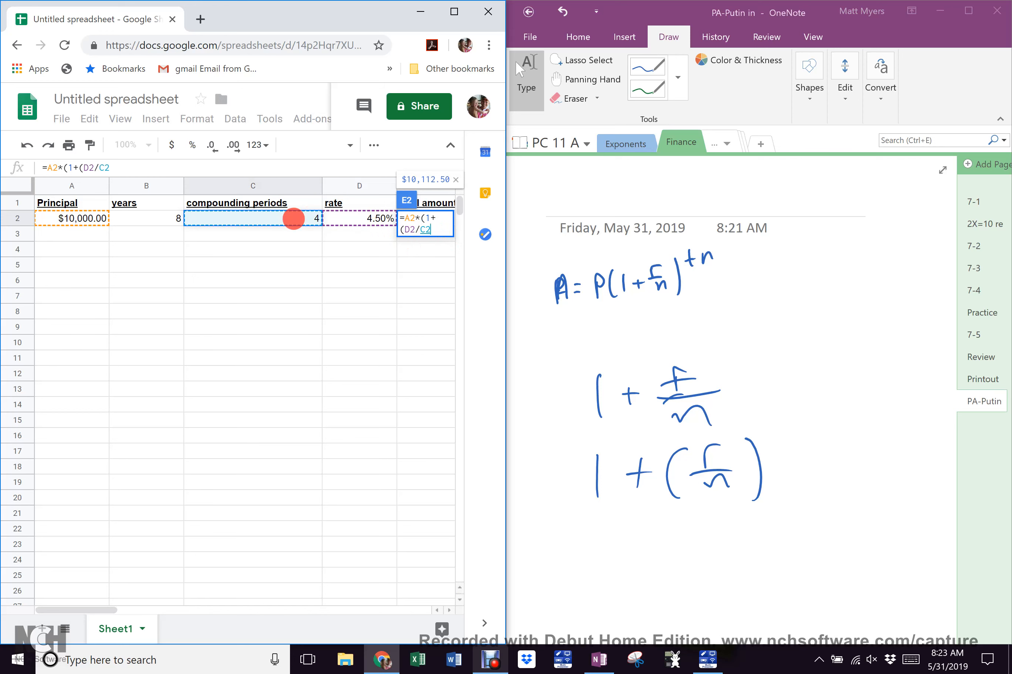
{"action": "type", "text": ")"}
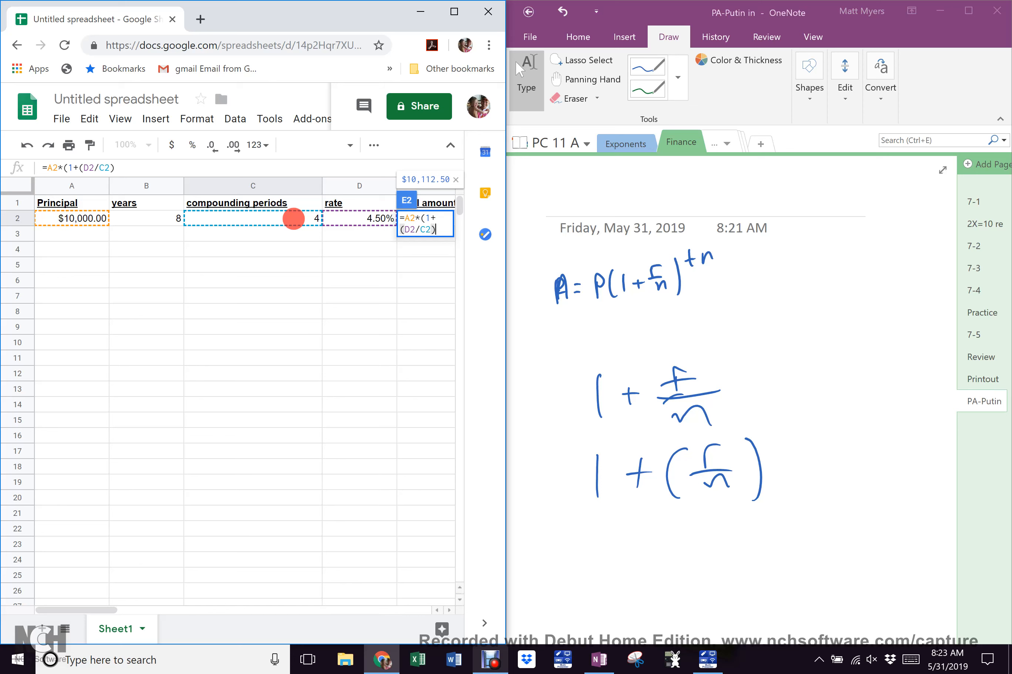
{"action": "type", "text": ")"}
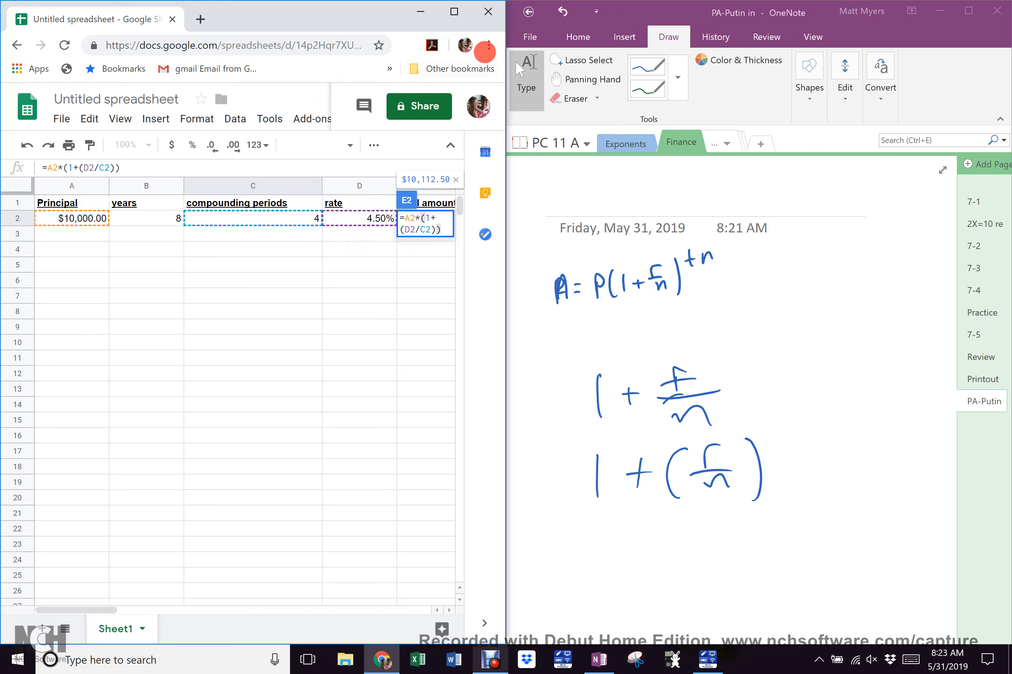
Increase Chrome's page zoom four steps and dismiss the window-too-small notice
{"action": "left_click", "coordinate": [488, 45]}
{"action": "left_click", "coordinate": [442, 186]}
{"action": "left_click", "coordinate": [442, 186]}
{"action": "left_click", "coordinate": [442, 187]}
{"action": "left_click", "coordinate": [442, 186]}
{"action": "left_click", "coordinate": [442, 186]}
{"action": "left_click", "coordinate": [442, 186]}
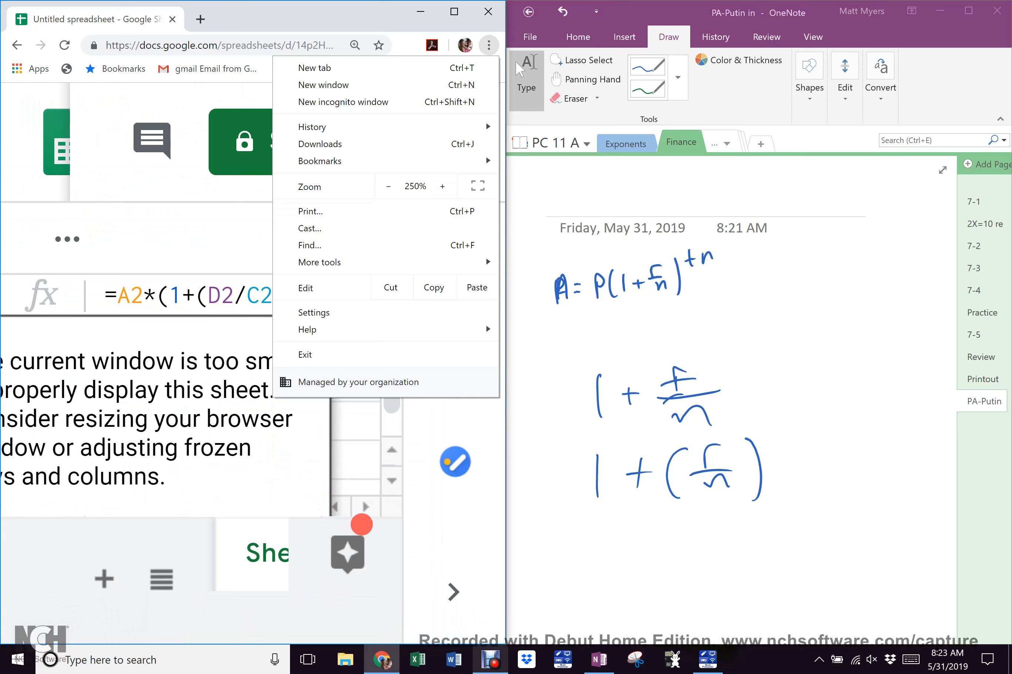
{"action": "left_click", "coordinate": [363, 516]}
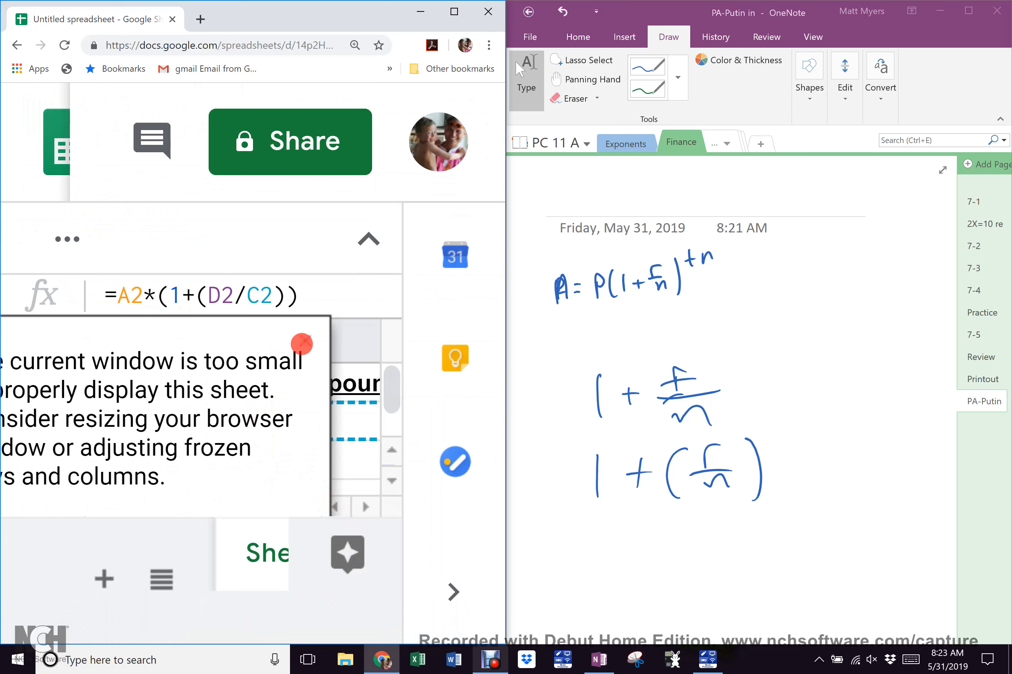
{"action": "left_click", "coordinate": [305, 340]}
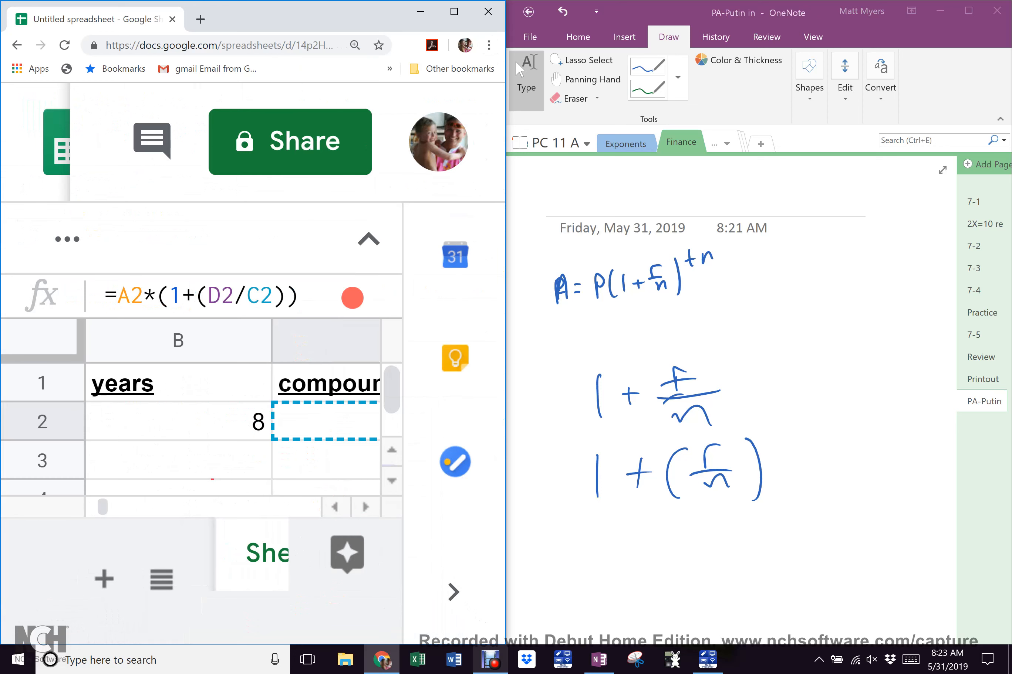
Scroll right to the 'interest earned' column F and reopen the E2 formula for editing
{"action": "left_click", "coordinate": [366, 507]}
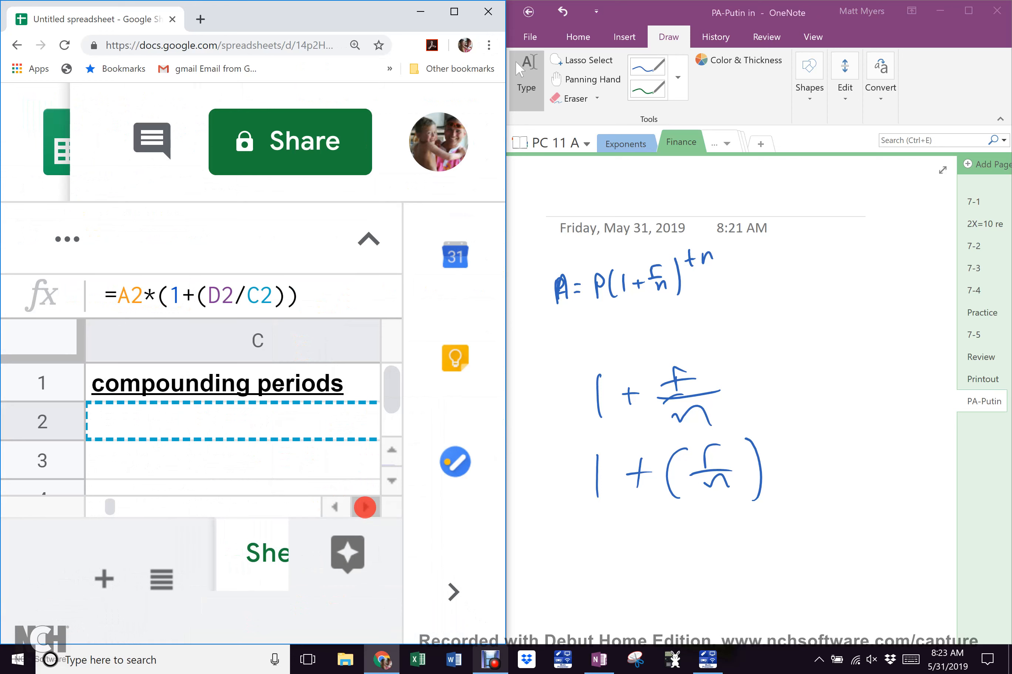
{"action": "left_click", "coordinate": [365, 507]}
{"action": "left_click", "coordinate": [366, 507]}
{"action": "left_click", "coordinate": [365, 507]}
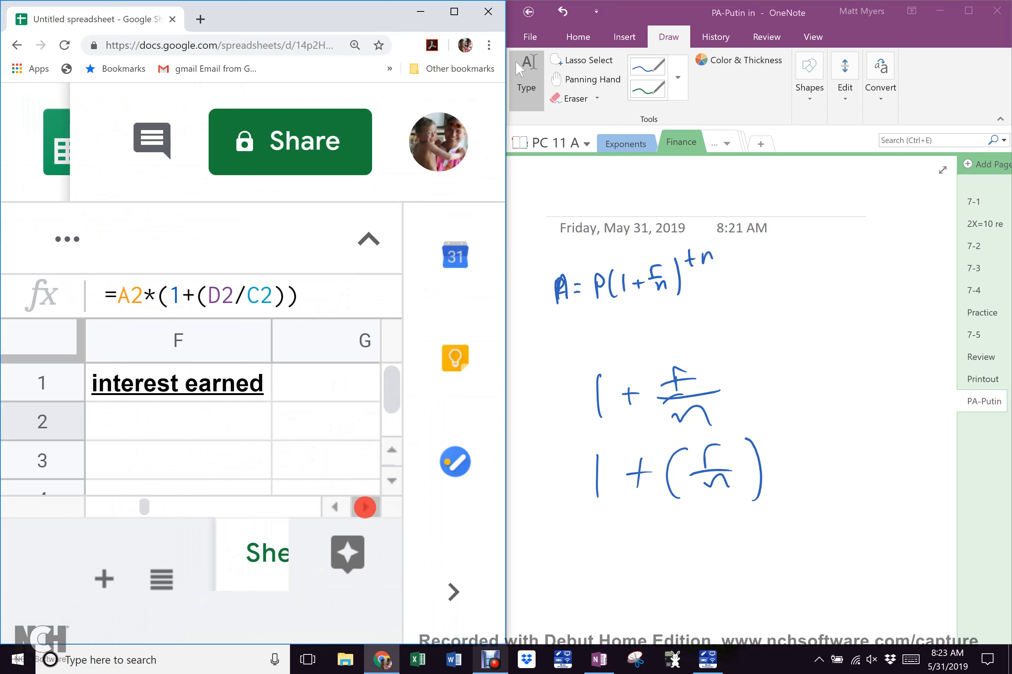
{"action": "left_click", "coordinate": [338, 286]}
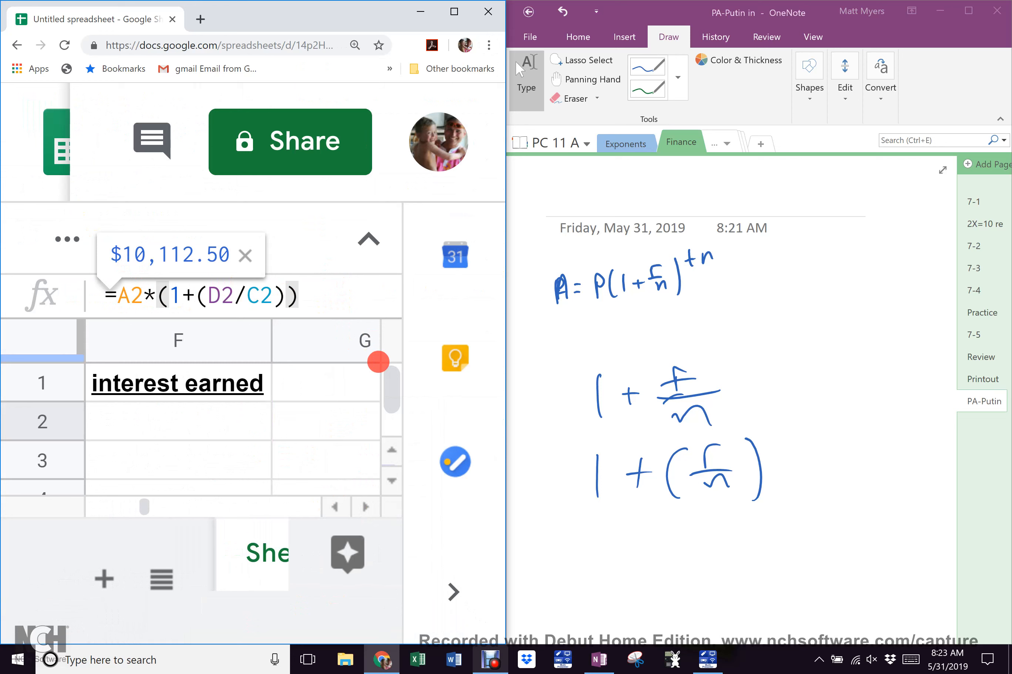
Append the exponent ^( with the years B2 to the E2 formula
{"action": "type", "text": "^"}
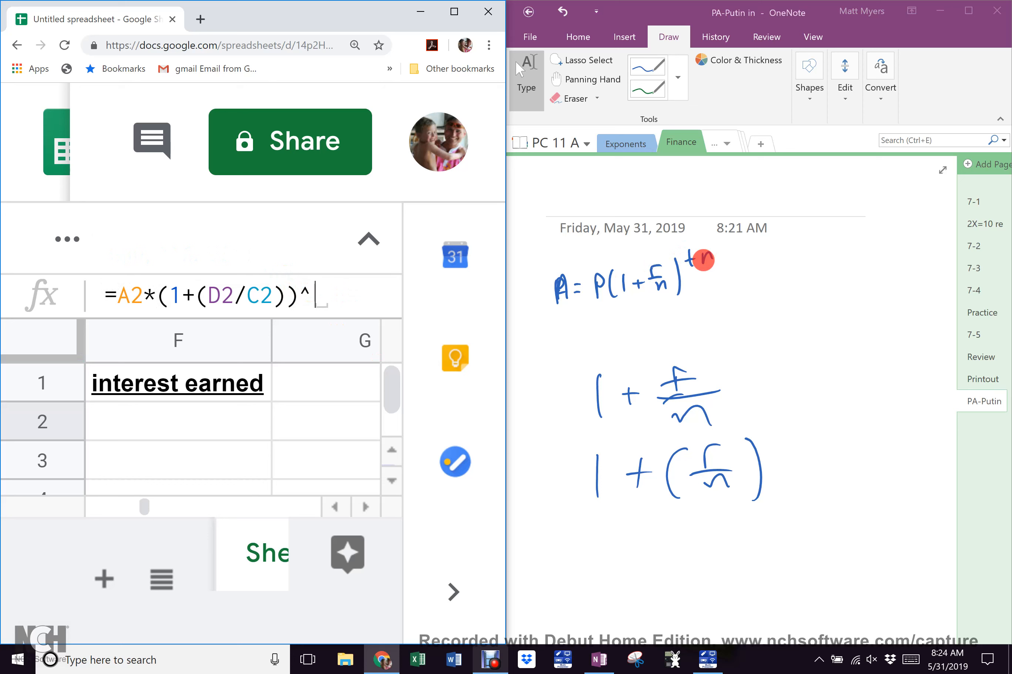
{"action": "type", "text": "("}
{"action": "scroll", "coordinate": [319, 401], "scroll_direction": "left", "scroll_amount": 5}
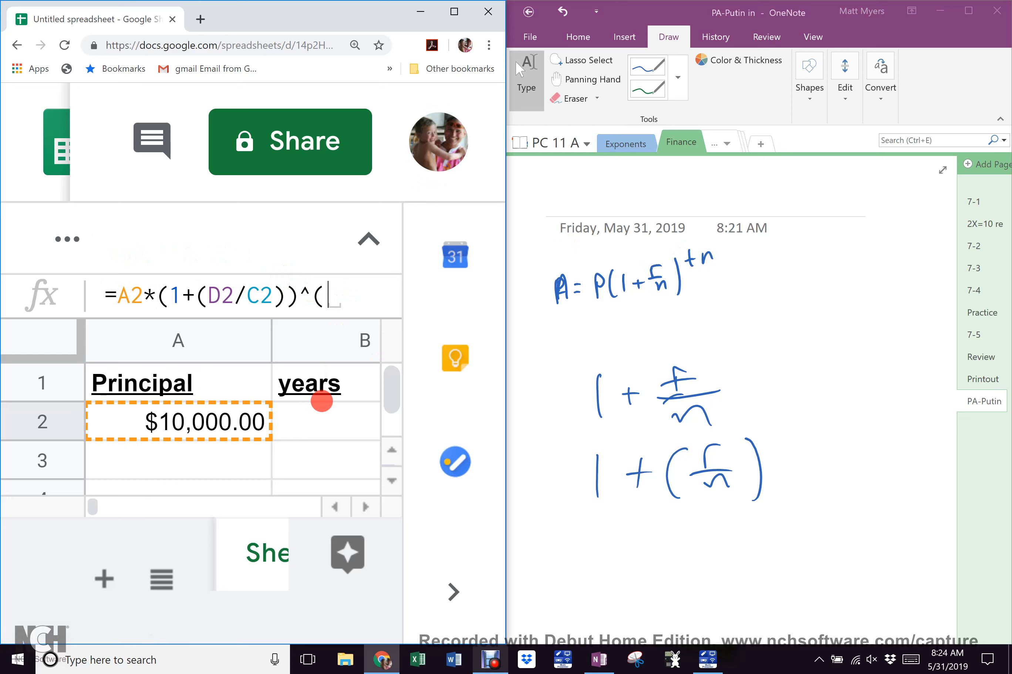
{"action": "scroll", "coordinate": [321, 401], "scroll_direction": "right", "scroll_amount": 4}
{"action": "scroll", "coordinate": [321, 401], "scroll_direction": "left", "scroll_amount": 4}
{"action": "left_click", "coordinate": [312, 426]}
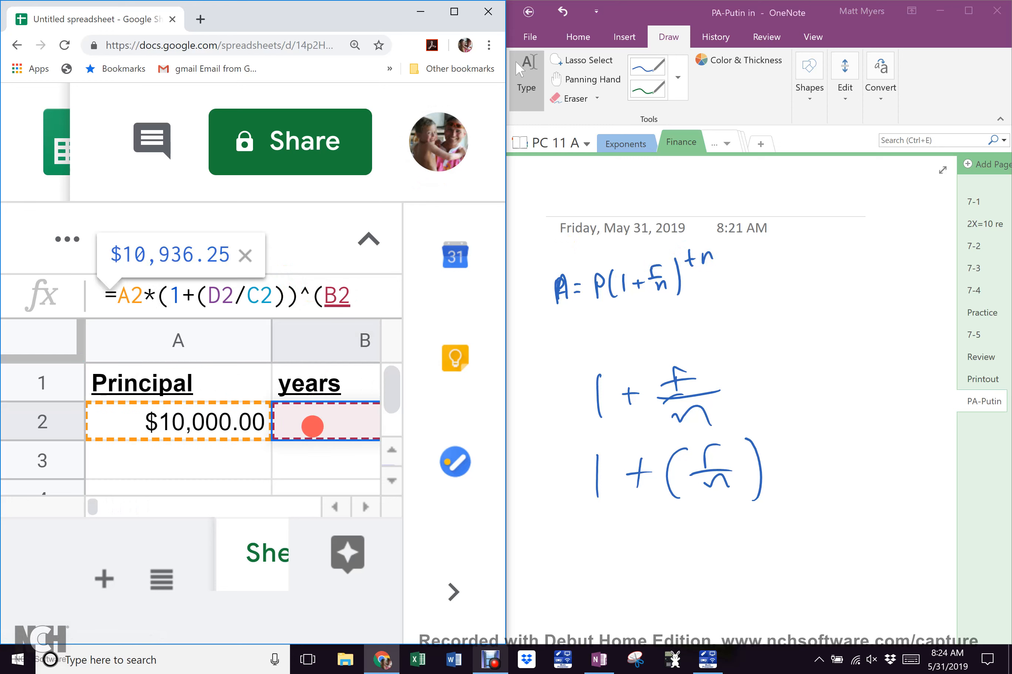
Finish the exponent as (B2*C2) and commit, giving a final amount of $14,304.51
{"action": "scroll", "coordinate": [312, 426], "scroll_direction": "right", "scroll_amount": 10}
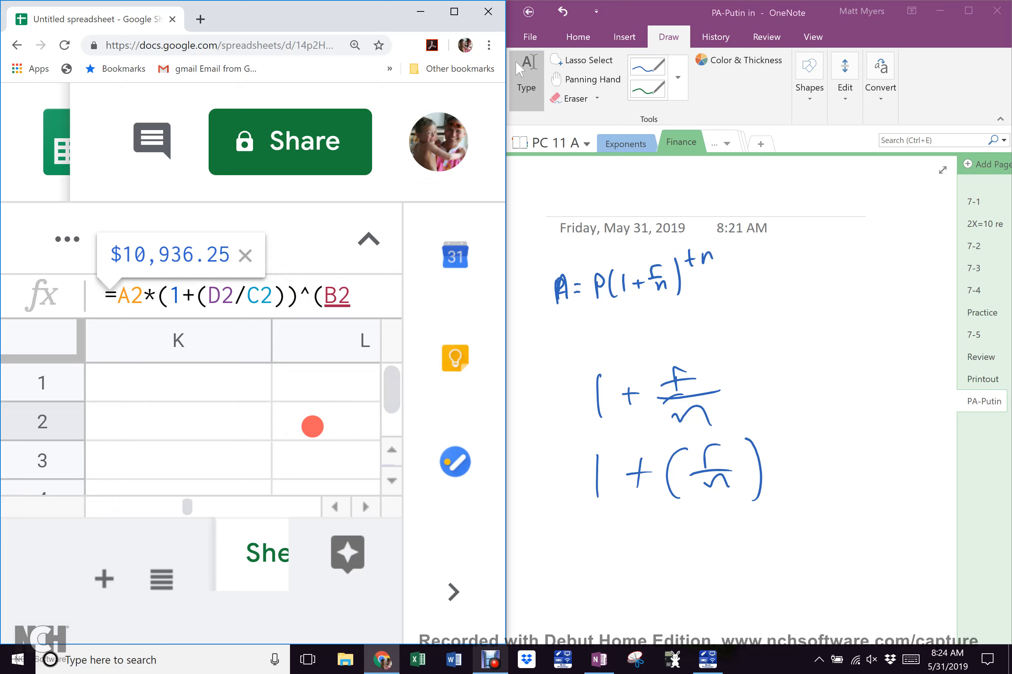
{"action": "type", "text": "*"}
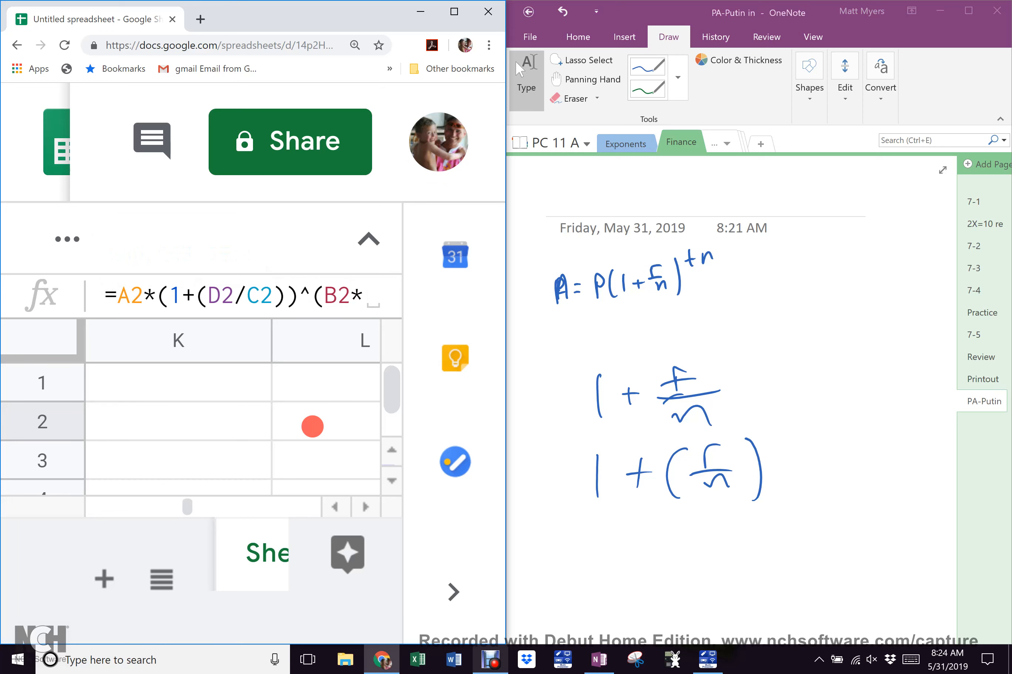
{"action": "scroll", "coordinate": [312, 426], "scroll_direction": "left", "scroll_amount": 10}
{"action": "scroll", "coordinate": [312, 426], "scroll_direction": "right", "scroll_amount": 1}
{"action": "scroll", "coordinate": [312, 426], "scroll_direction": "right", "scroll_amount": 1}
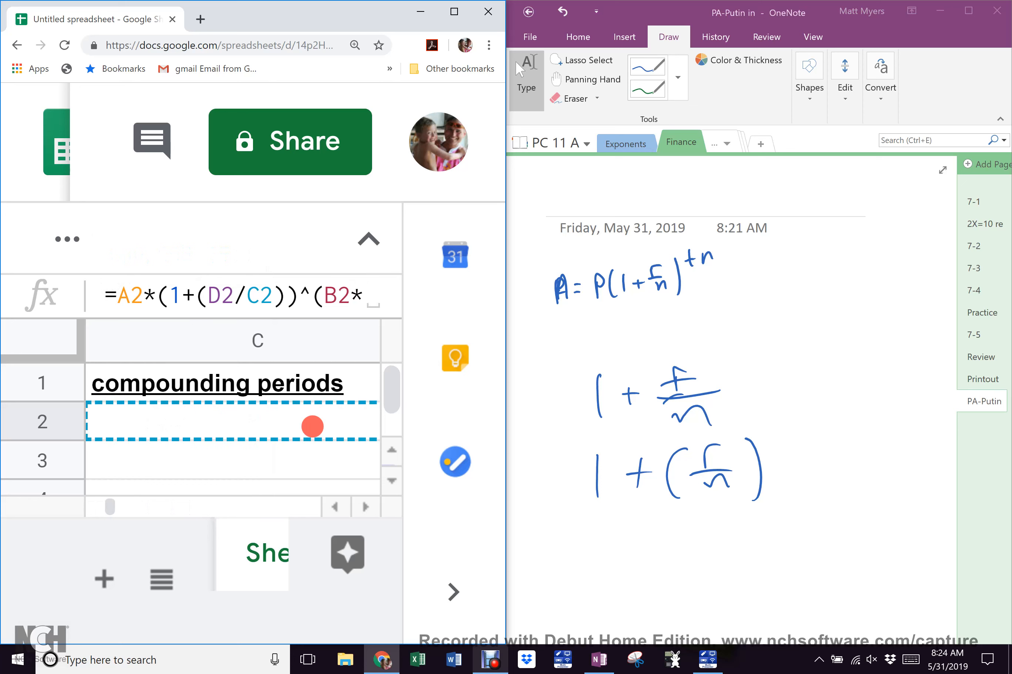
{"action": "left_click", "coordinate": [312, 426]}
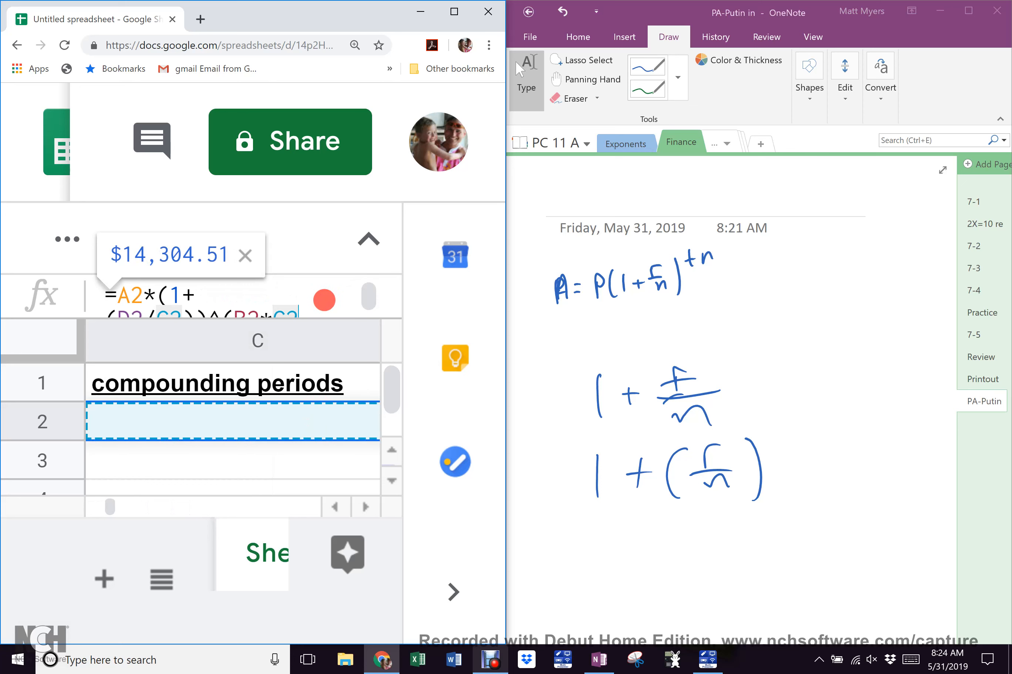
{"action": "left_click", "coordinate": [321, 310]}
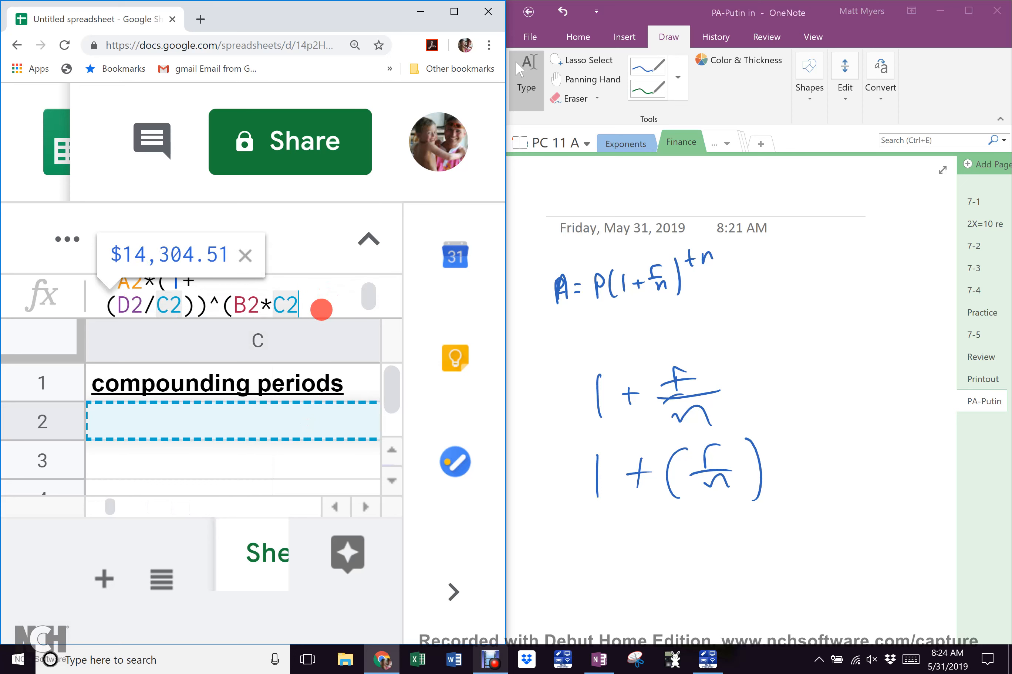
{"action": "type", "text": ")"}
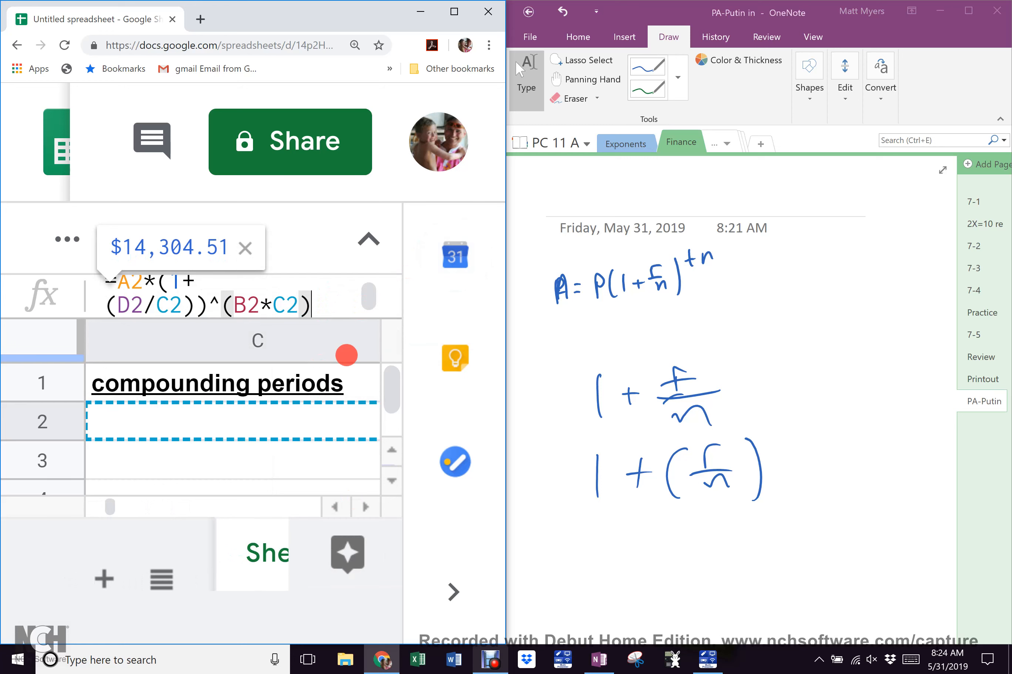
{"action": "key", "text": "Return"}
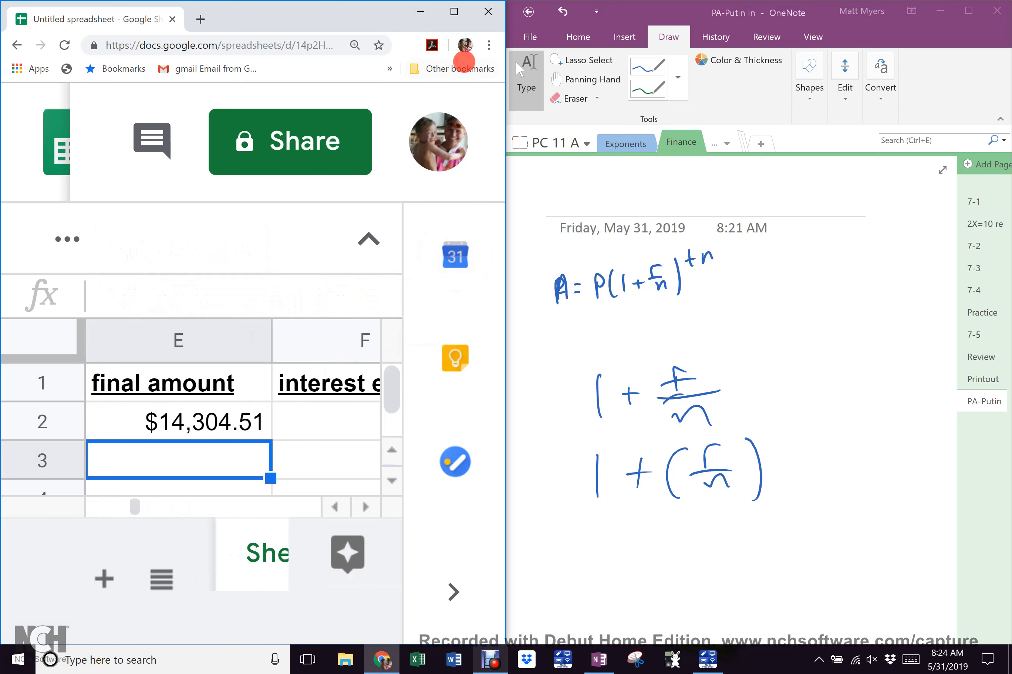
Zoom the Chrome page back out five steps to 100%
{"action": "left_click", "coordinate": [486, 49]}
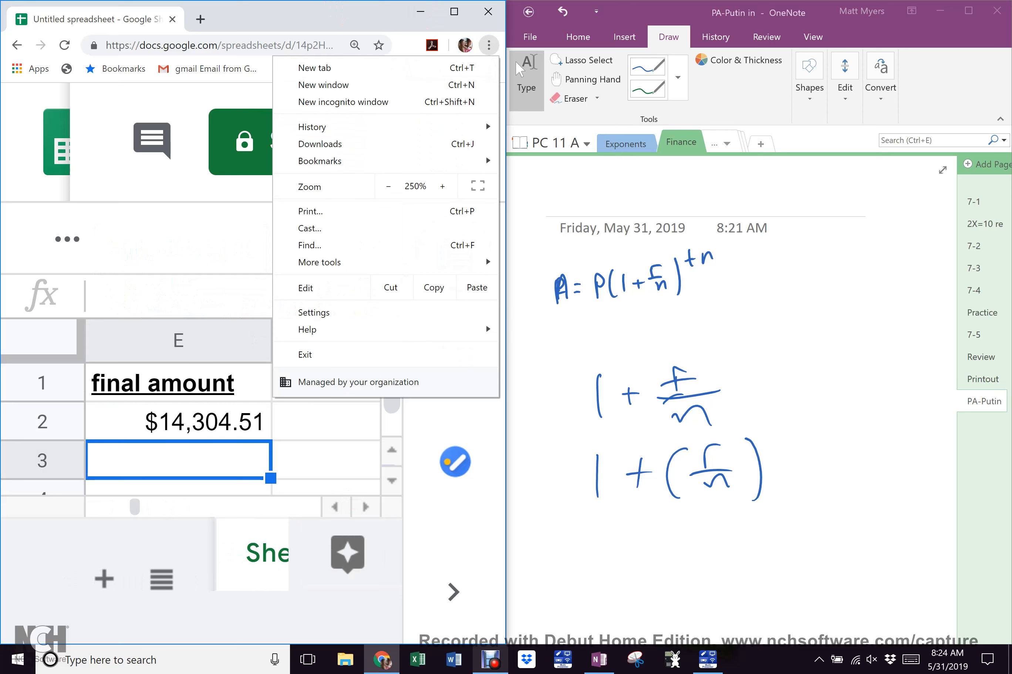
{"action": "left_click", "coordinate": [389, 187]}
{"action": "left_click", "coordinate": [389, 187]}
{"action": "left_click", "coordinate": [388, 187]}
{"action": "left_click", "coordinate": [389, 186]}
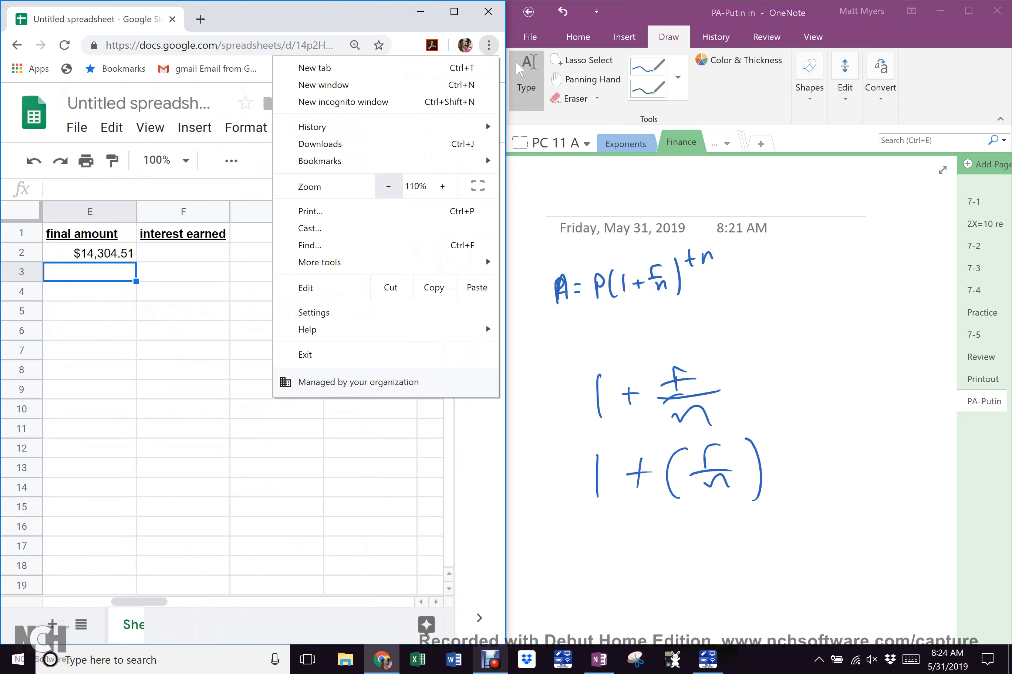
{"action": "left_click", "coordinate": [389, 187]}
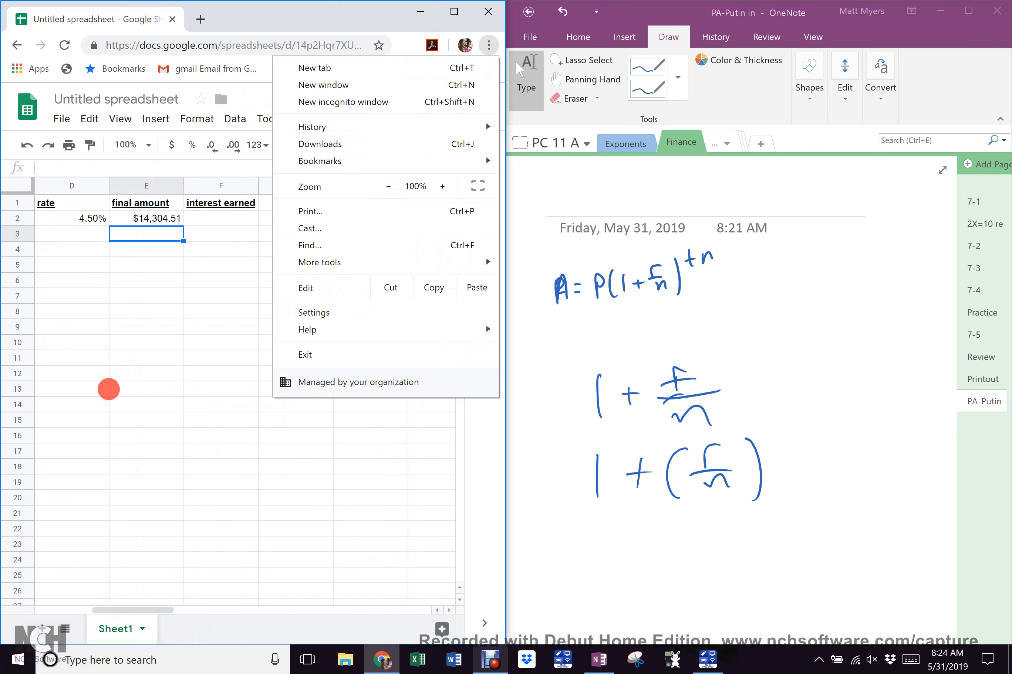
{"action": "left_click", "coordinate": [192, 393]}
Select cell F2 under the 'interest earned' header
{"action": "scroll", "coordinate": [226, 368], "scroll_direction": "right", "scroll_amount": 1}
{"action": "scroll", "coordinate": [228, 369], "scroll_direction": "down", "scroll_amount": 1}
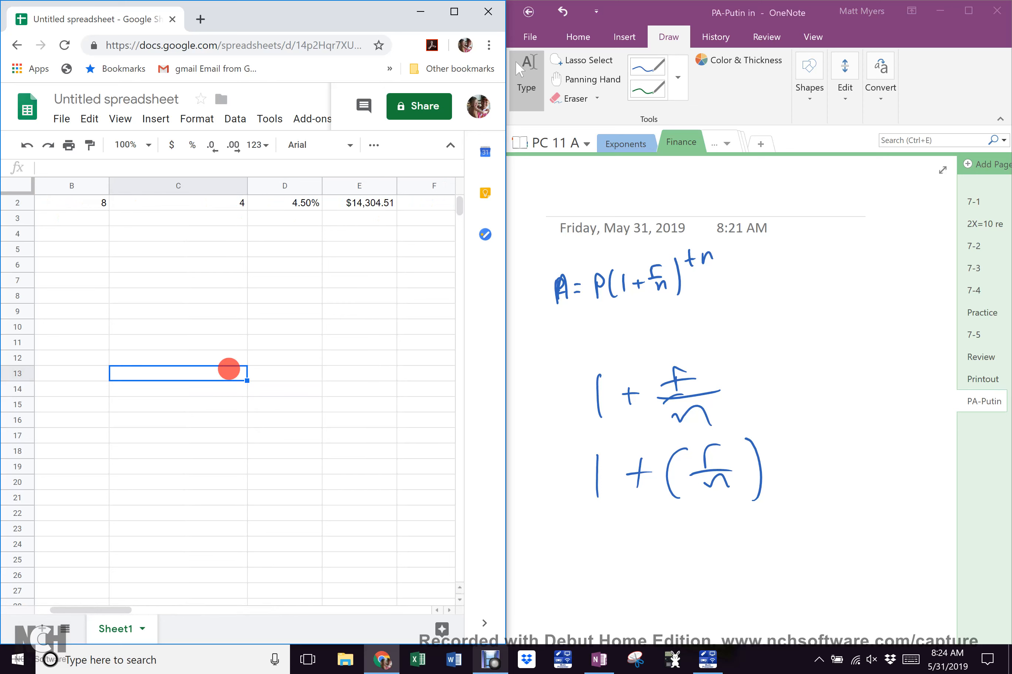
{"action": "scroll", "coordinate": [228, 369], "scroll_direction": "right", "scroll_amount": 1}
{"action": "scroll", "coordinate": [229, 369], "scroll_direction": "up", "scroll_amount": 1}
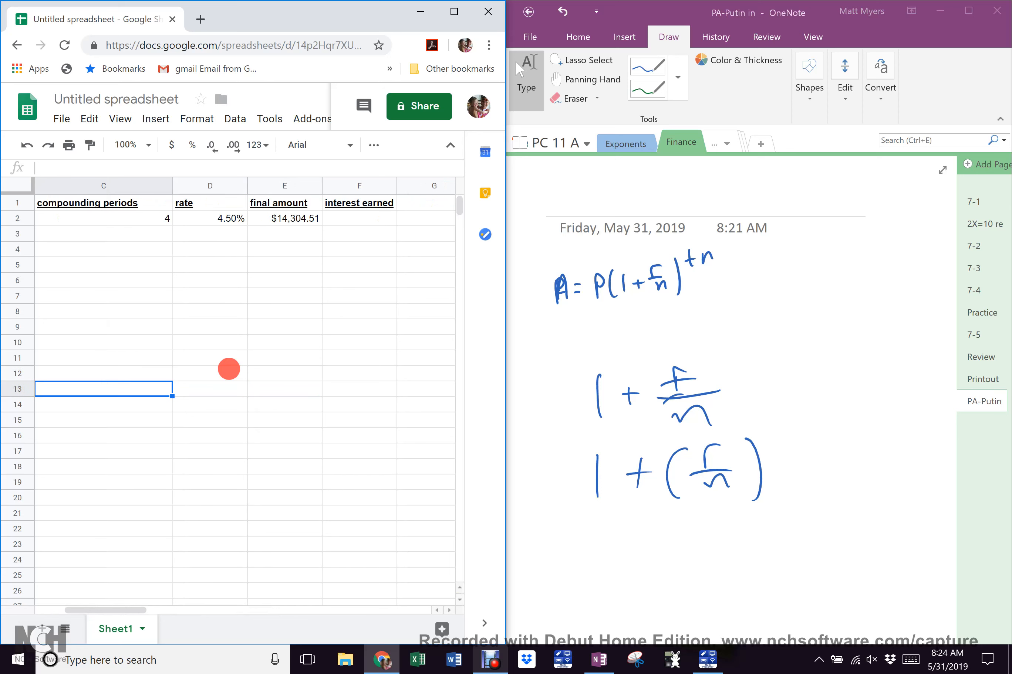
{"action": "left_click", "coordinate": [352, 223]}
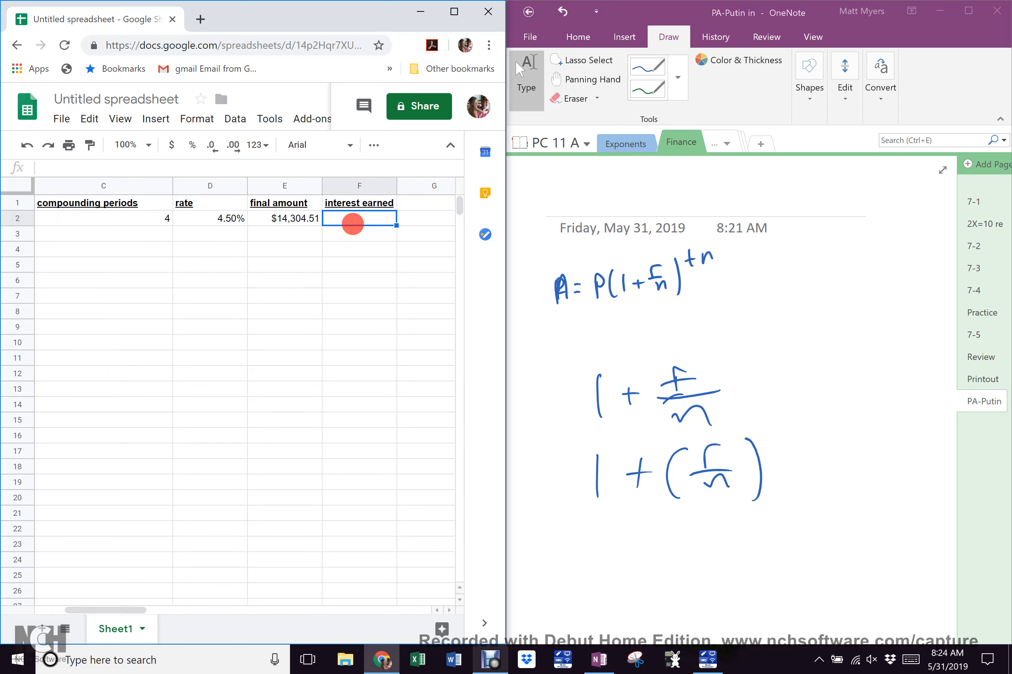
Enter =E2-A2 in F2 so interest earned shows $4,304.51
{"action": "type", "text": "="}
{"action": "left_click", "coordinate": [303, 218]}
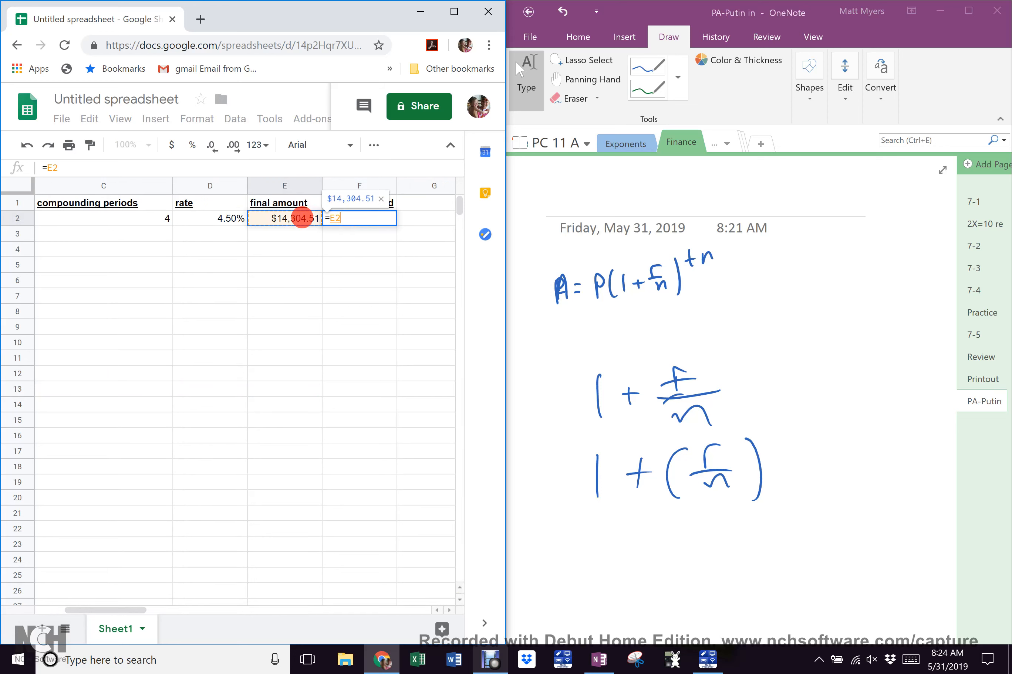
{"action": "type", "text": "-"}
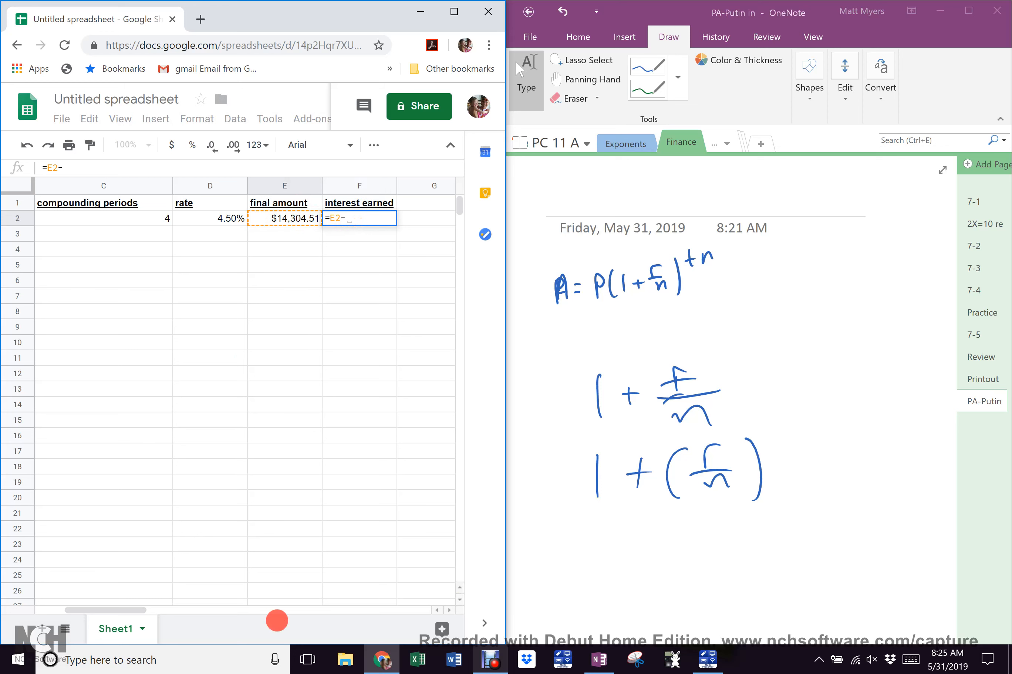
{"action": "left_click_drag", "start_coordinate": [124, 612], "coordinate": [70, 609]}
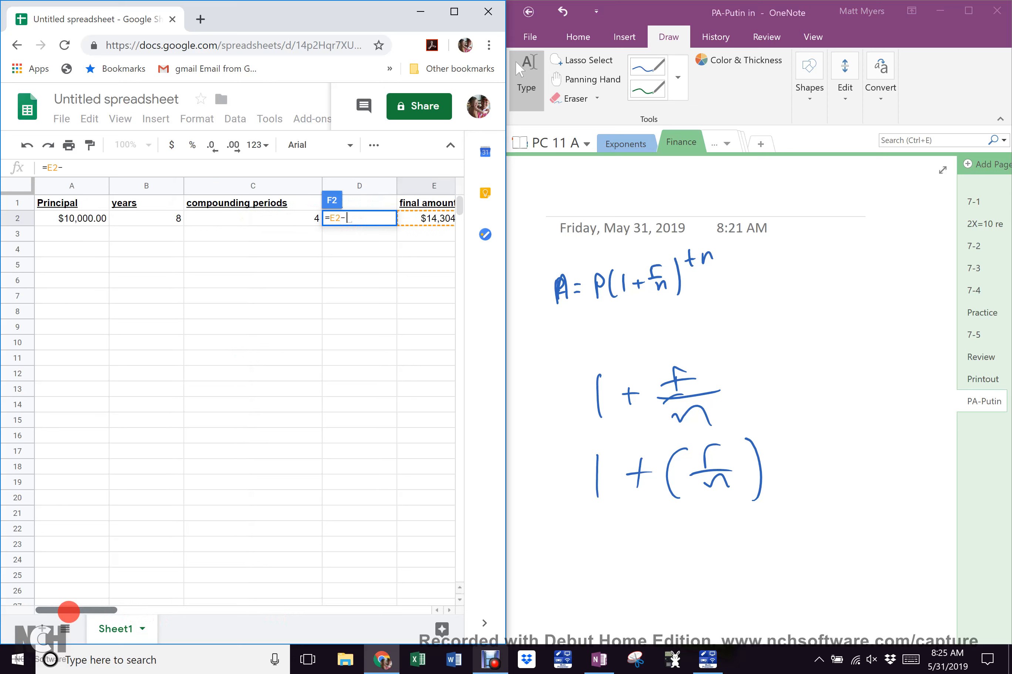
{"action": "left_click", "coordinate": [87, 218]}
{"action": "scroll", "coordinate": [364, 338], "scroll_direction": "right", "scroll_amount": 6}
{"action": "scroll", "coordinate": [363, 337], "scroll_direction": "left", "scroll_amount": 4}
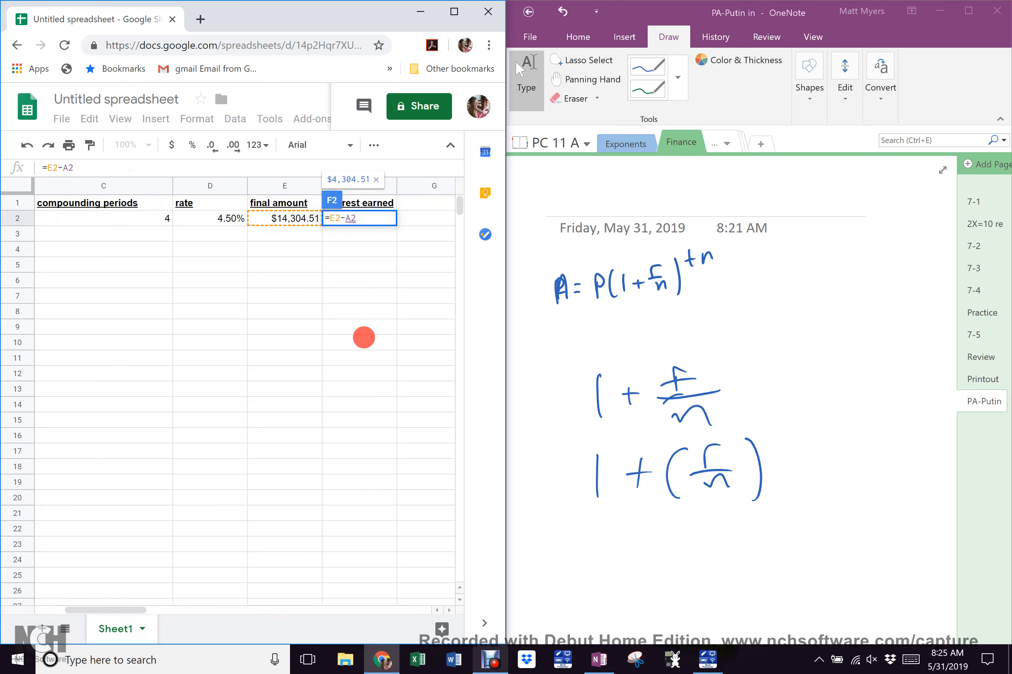
{"action": "key", "text": "Return"}
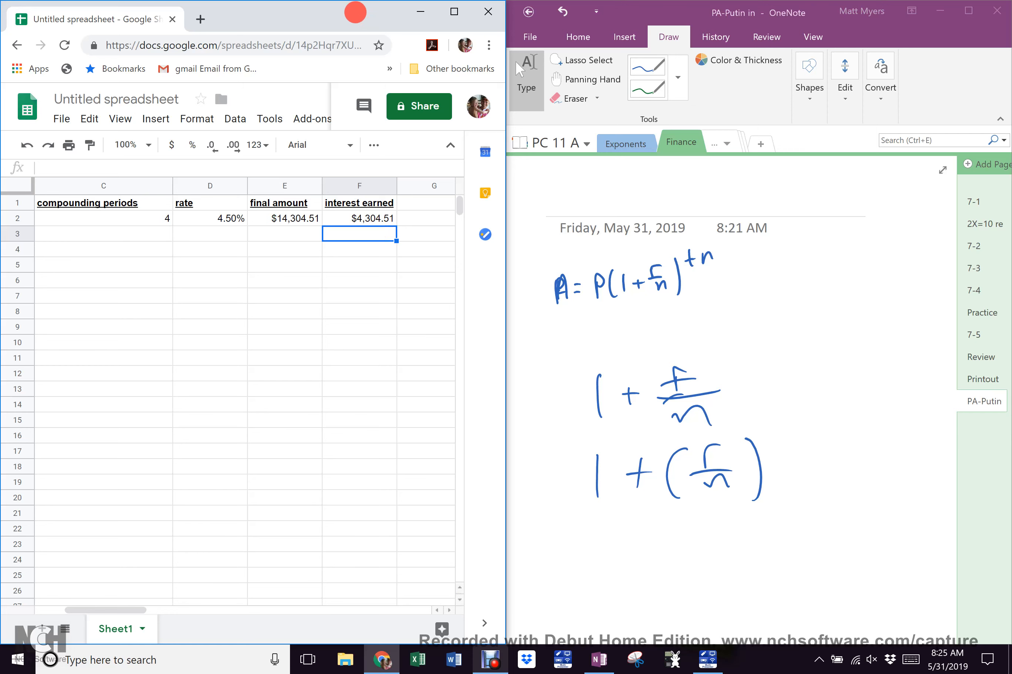
Maximize the Chrome window to full screen so columns Principal through interest earned all show
{"action": "double_click", "coordinate": [343, 14]}
{"action": "left_click_drag", "start_coordinate": [487, 51], "coordinate": [550, 1]}
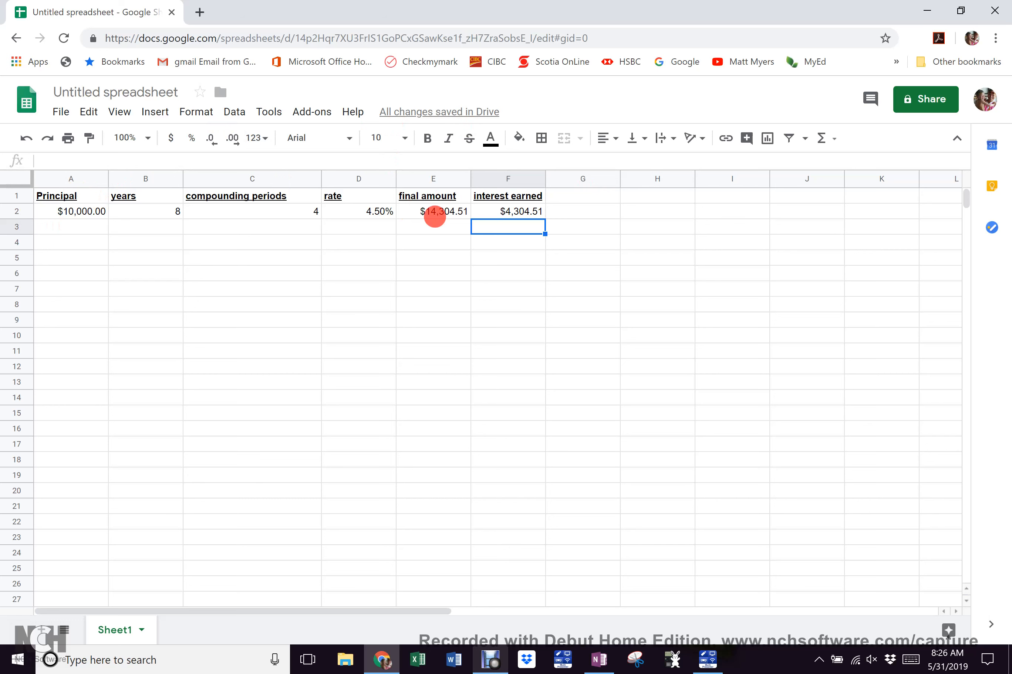
Fill the final amount formula from E2 down to E8 with Ctrl+D and check E3's copy
{"action": "left_click_drag", "start_coordinate": [434, 208], "coordinate": [440, 311]}
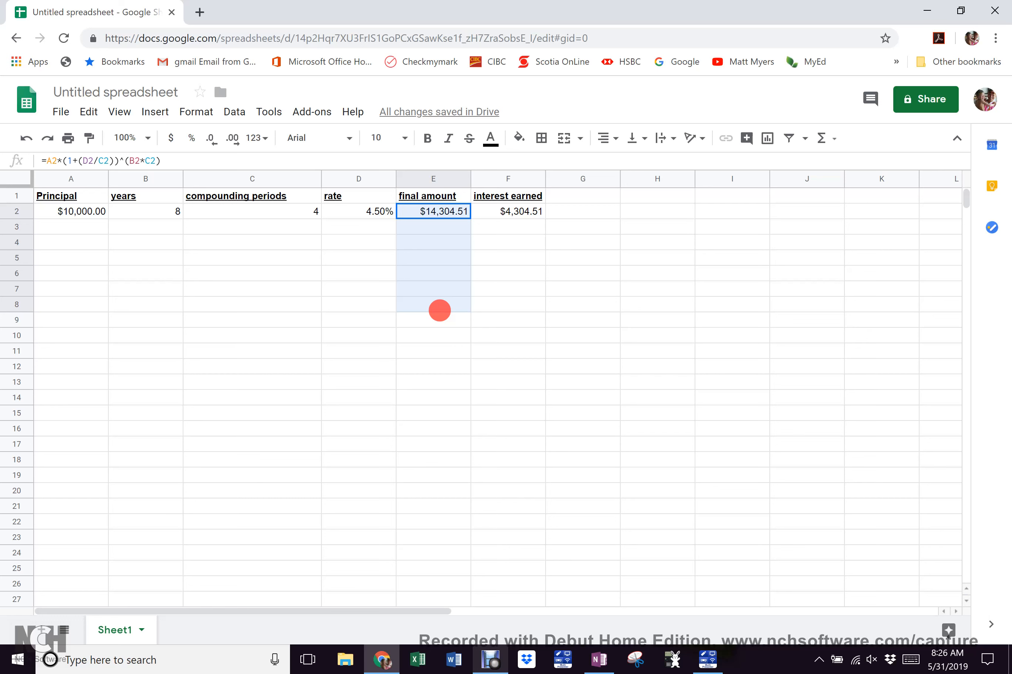
{"action": "left_click_drag", "start_coordinate": [439, 310], "coordinate": [440, 311]}
{"action": "key", "text": "ctrl+d"}
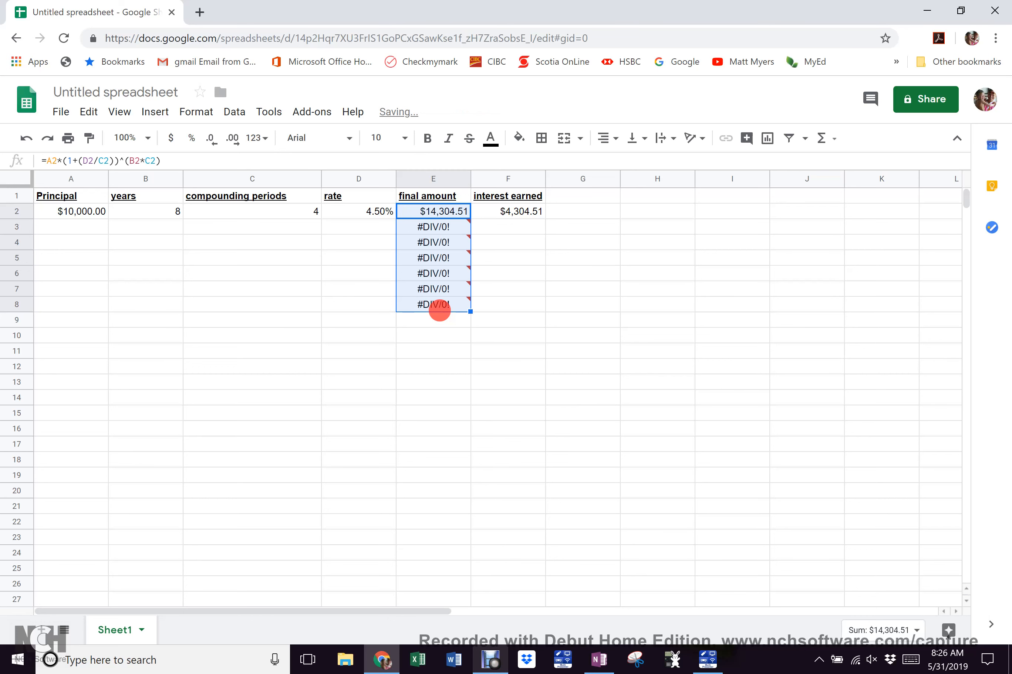
{"action": "mouse_move", "coordinate": [450, 301]}
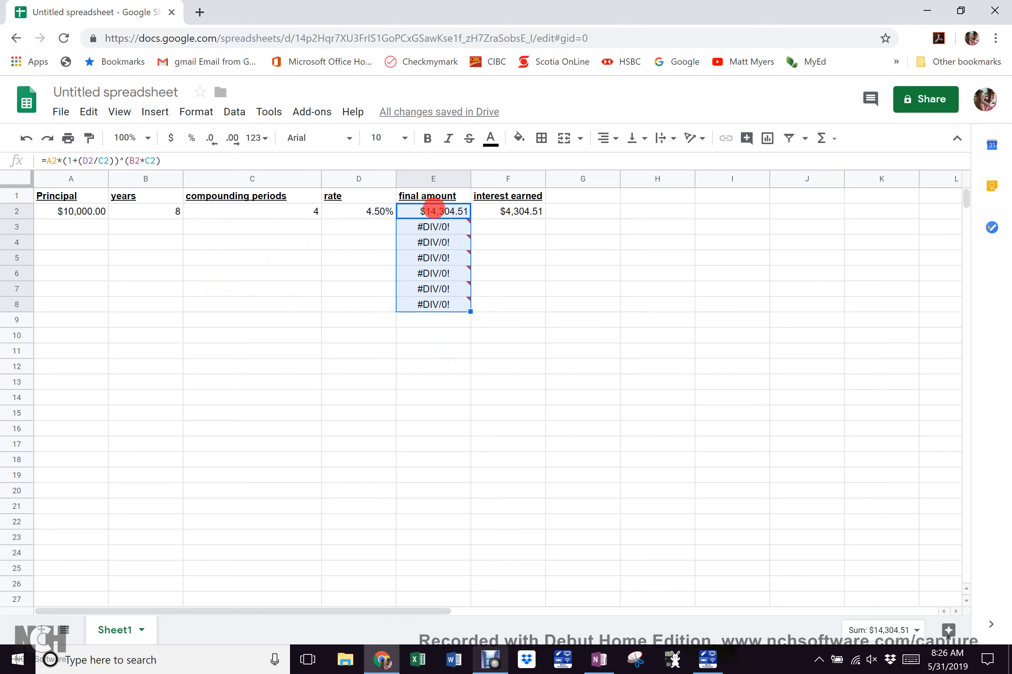
{"action": "left_click", "coordinate": [435, 226]}
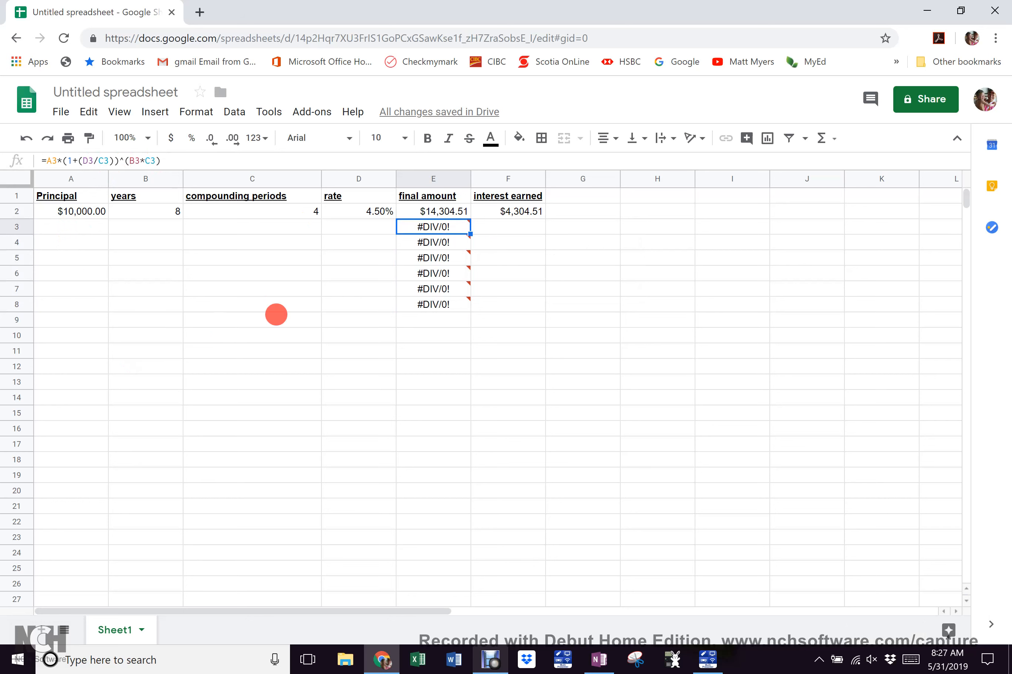
{"action": "mouse_move", "coordinate": [464, 310]}
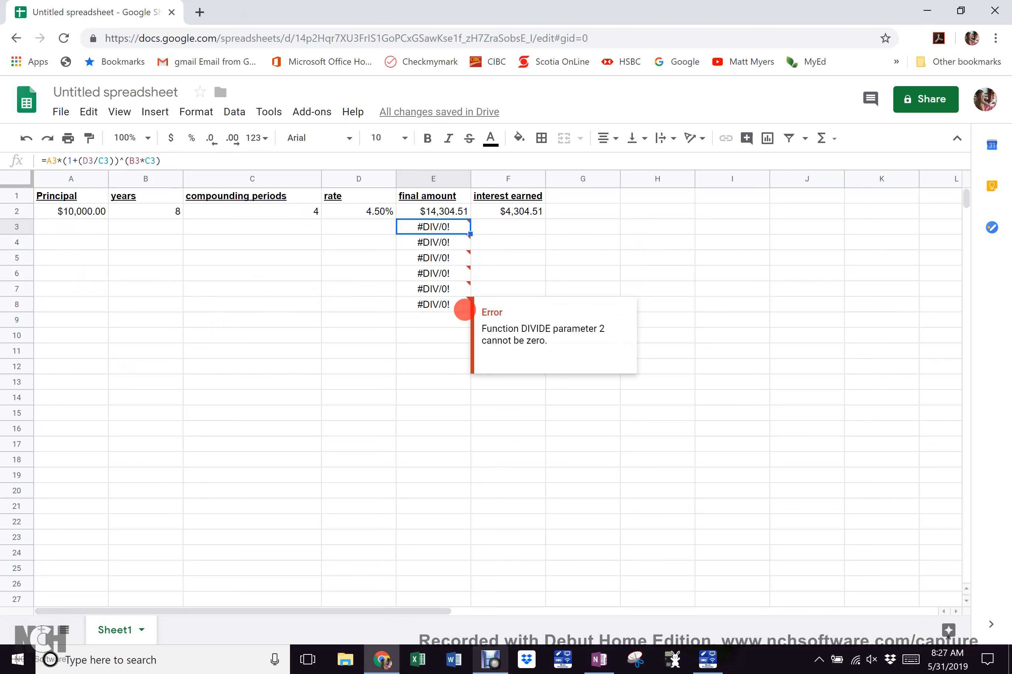
{"action": "left_click", "coordinate": [511, 212]}
Fill the =E2-A2 interest earned formula down F2:F8 with Ctrl+D
{"action": "left_click_drag", "start_coordinate": [511, 211], "coordinate": [508, 302]}
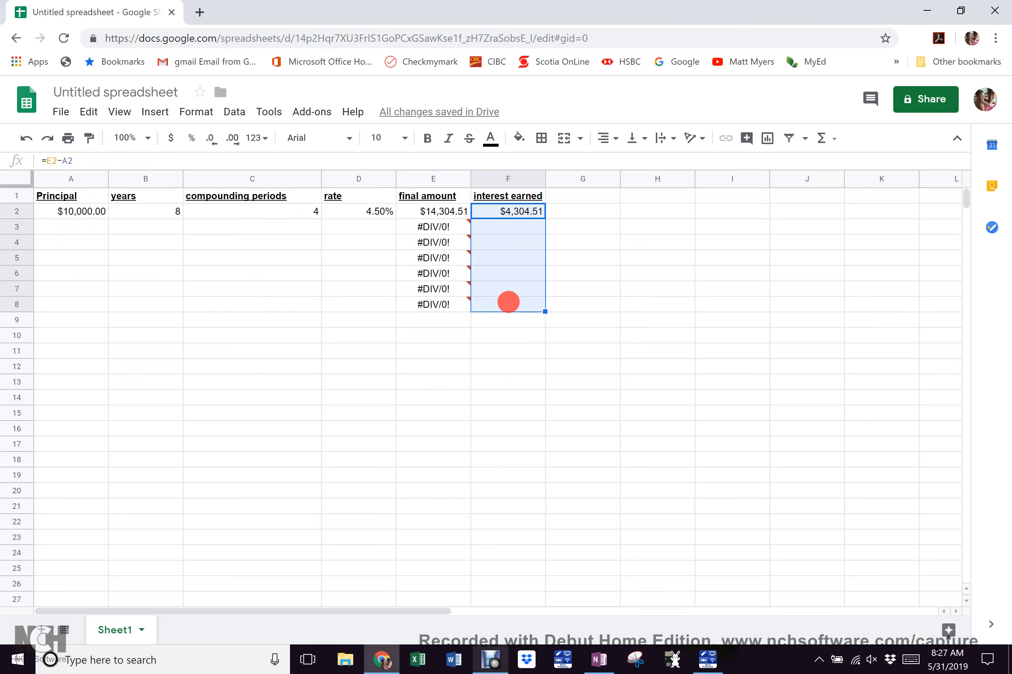
{"action": "key", "text": "ctrl+d"}
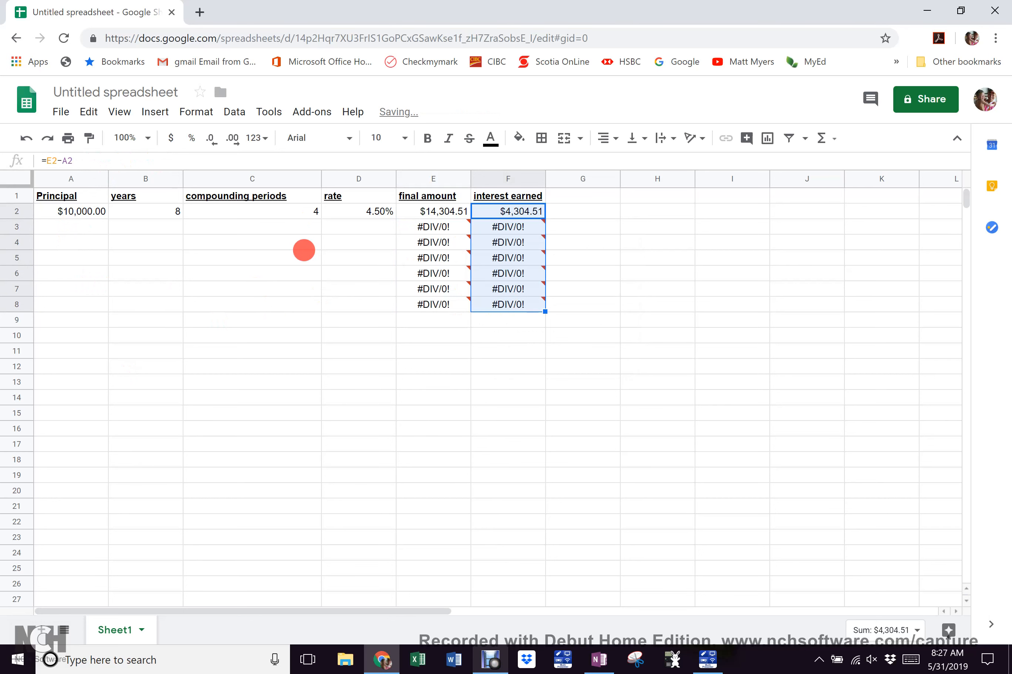
{"action": "mouse_move", "coordinate": [456, 251]}
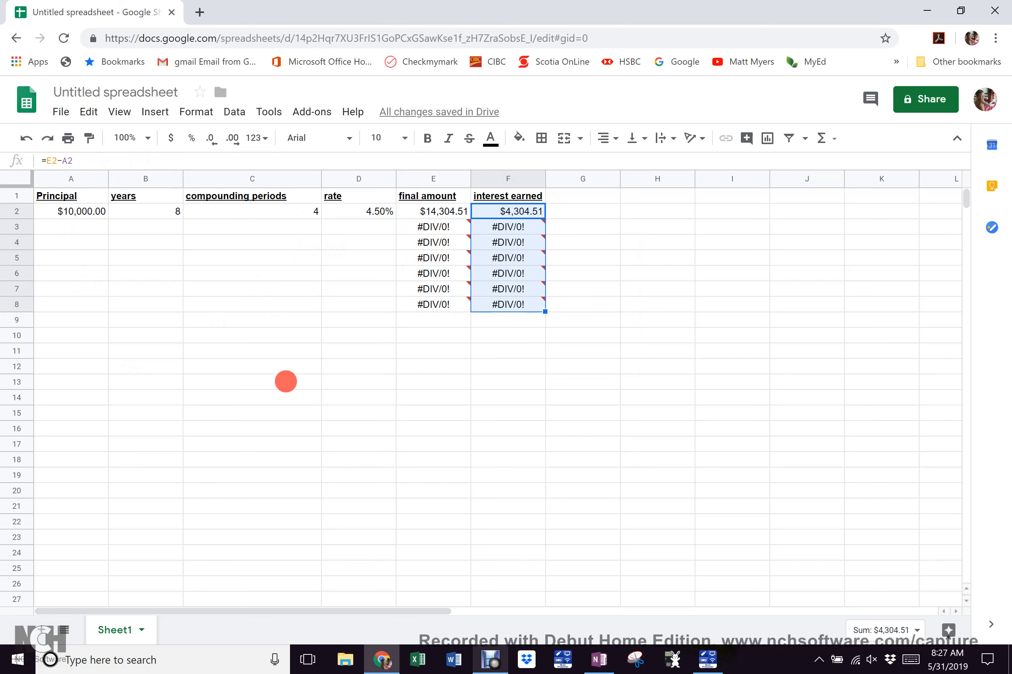
{"action": "left_click", "coordinate": [67, 223]}
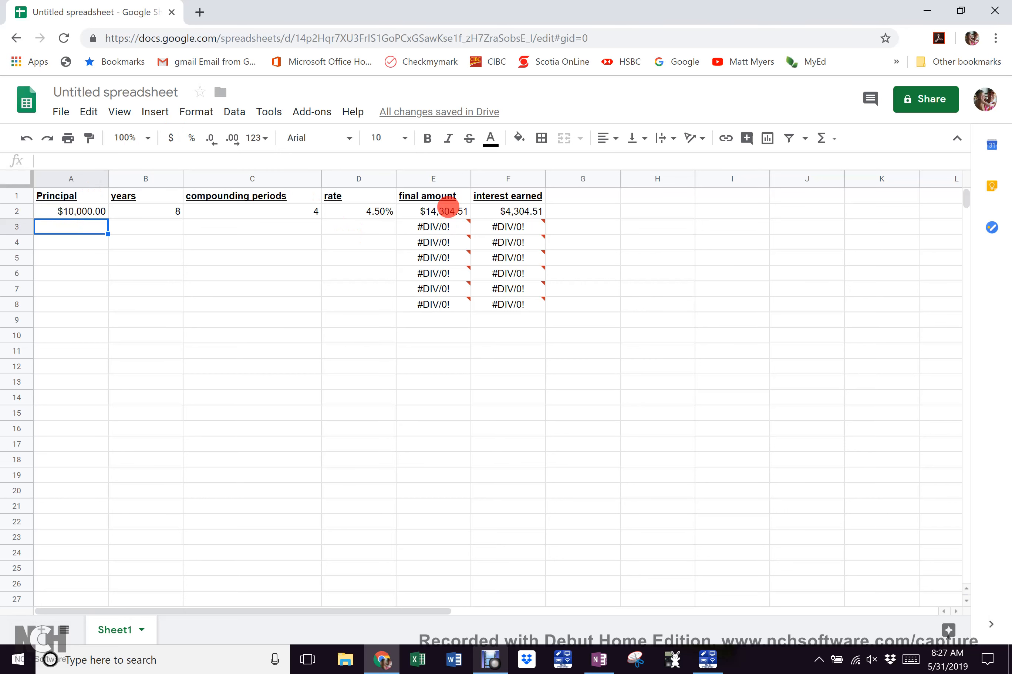
{"action": "left_click", "coordinate": [447, 207]}
{"action": "left_click_drag", "start_coordinate": [447, 207], "coordinate": [451, 309]}
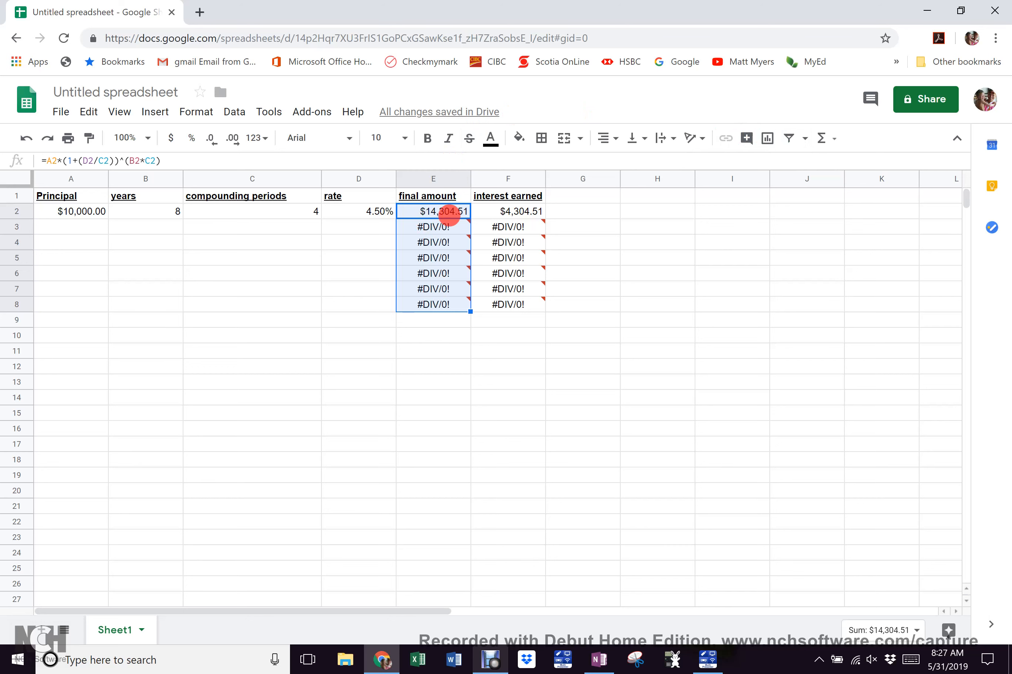
{"action": "mouse_move", "coordinate": [442, 290]}
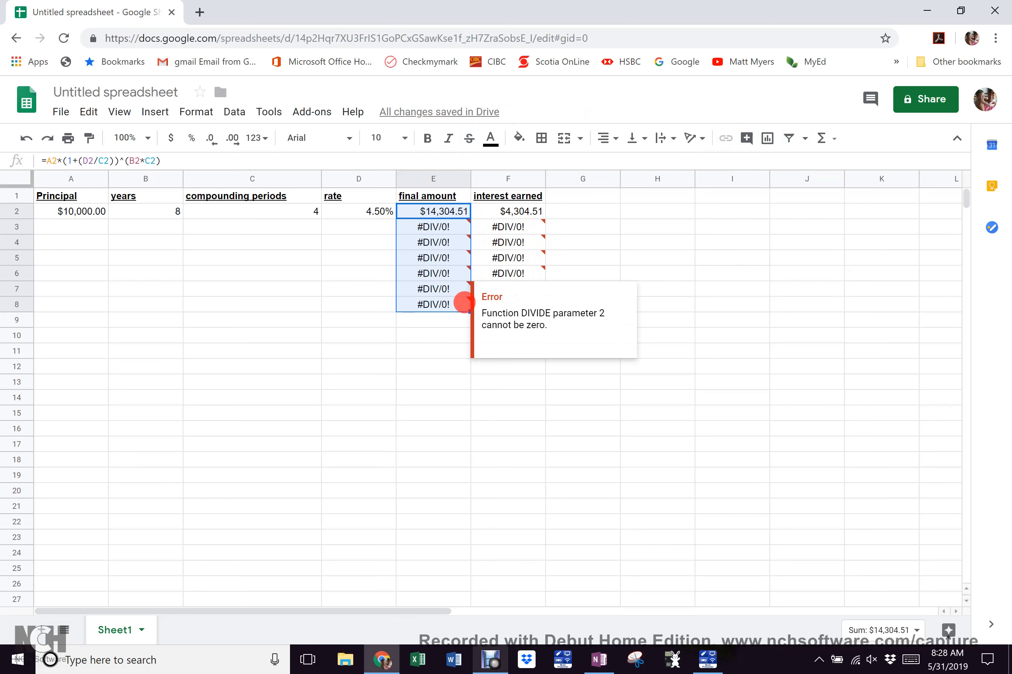
{"action": "left_click", "coordinate": [449, 357]}
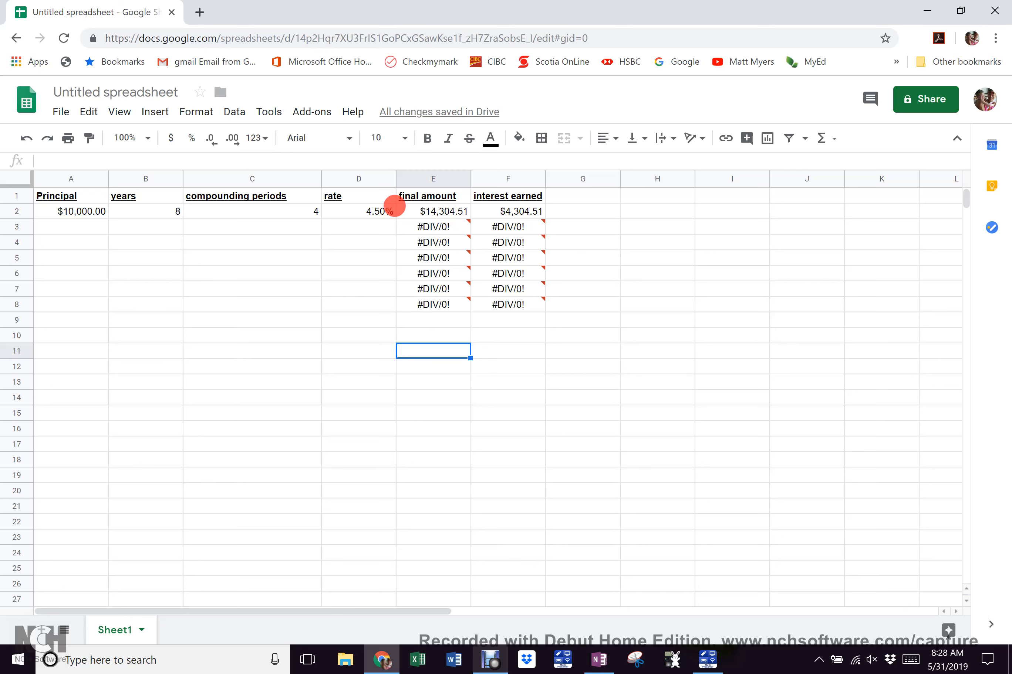
{"action": "left_click", "coordinate": [427, 206]}
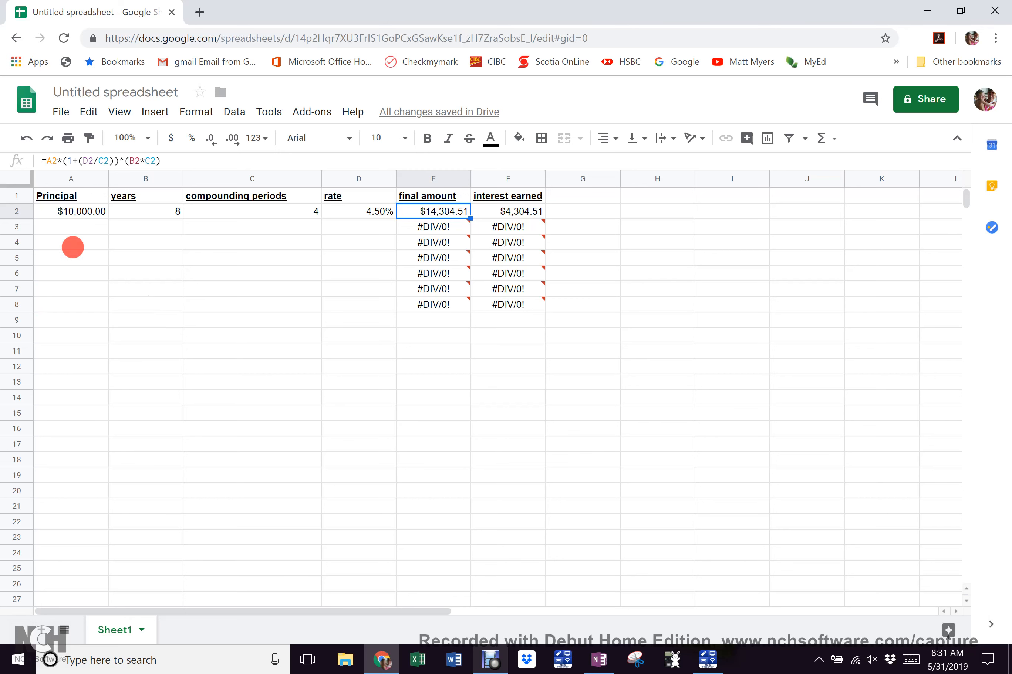
Enter row 3: principal 4000, 8 years, 4 periods and a 3.5% rate
{"action": "left_click", "coordinate": [78, 225]}
{"action": "type", "text": "4000"}
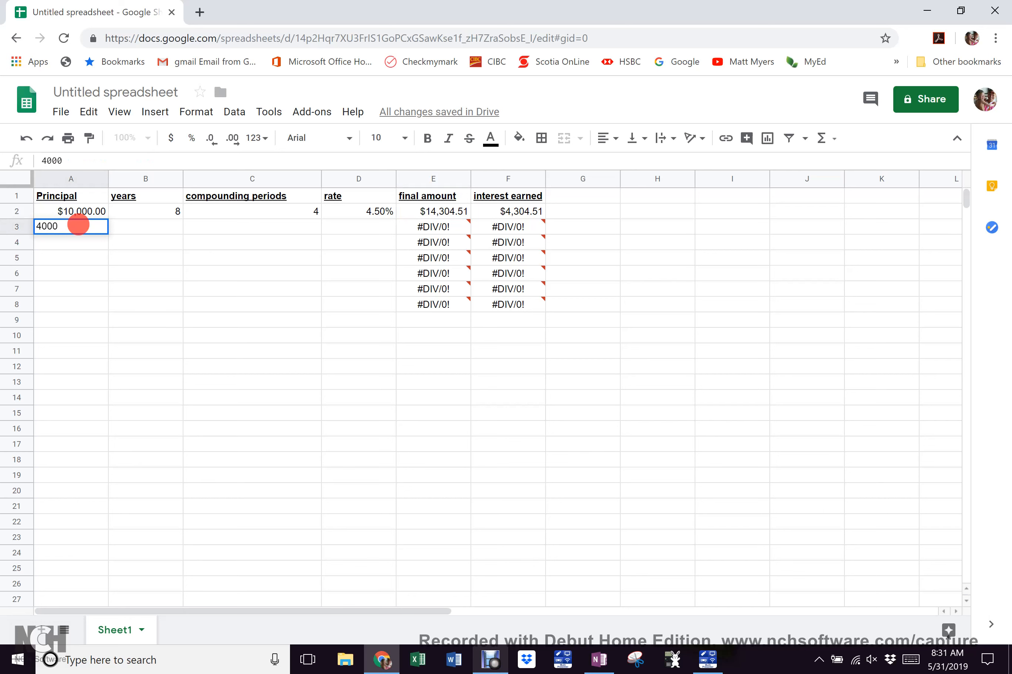
{"action": "left_click", "coordinate": [148, 233]}
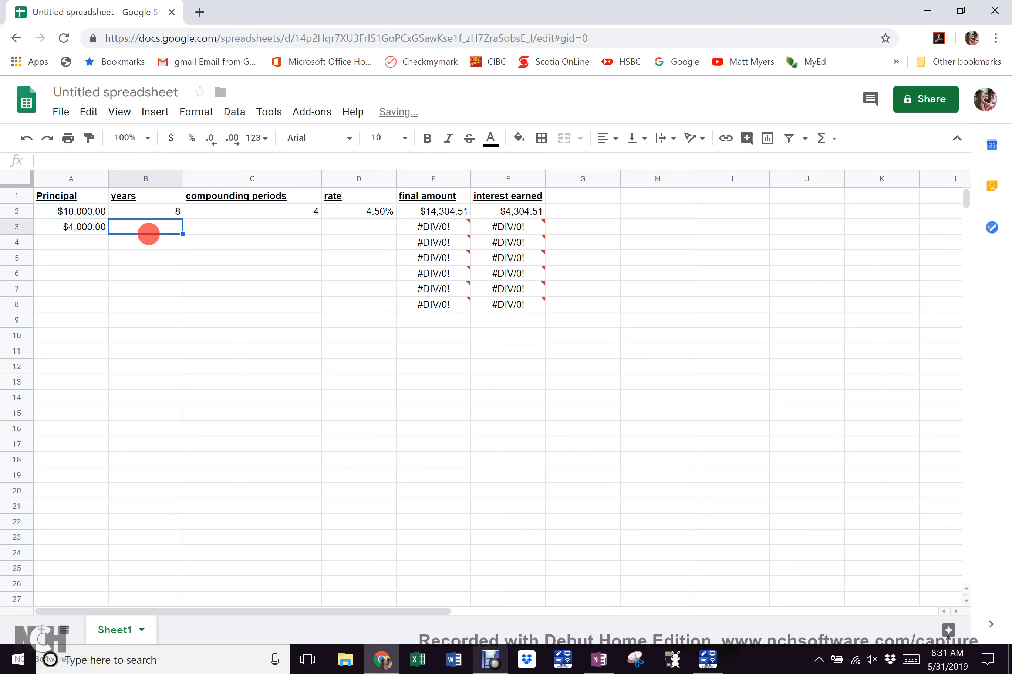
{"action": "type", "text": "8"}
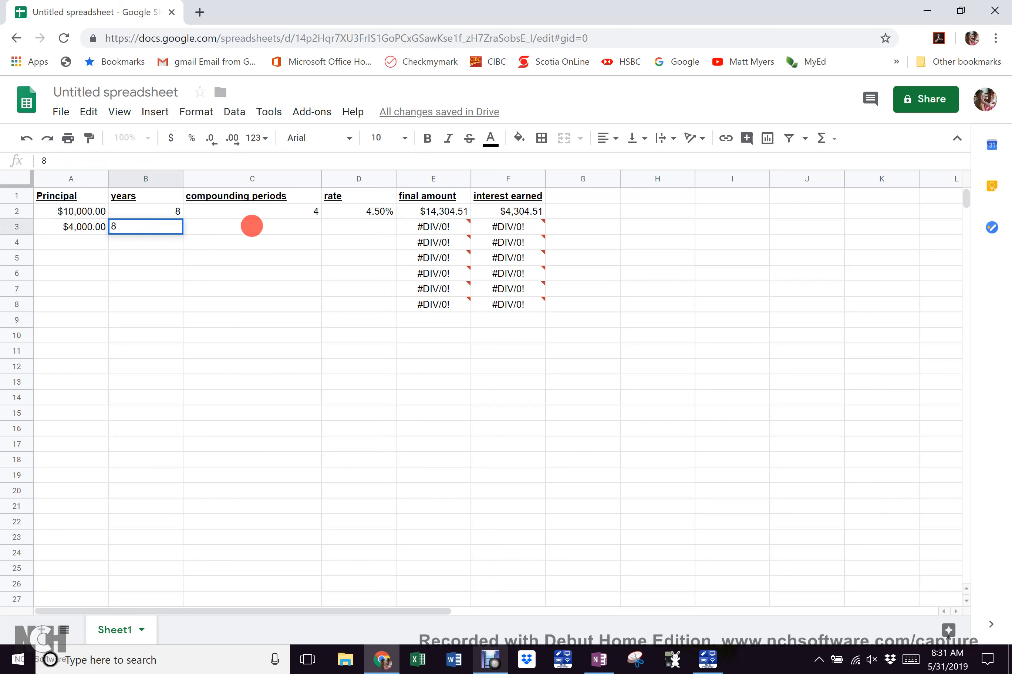
{"action": "left_click", "coordinate": [252, 226]}
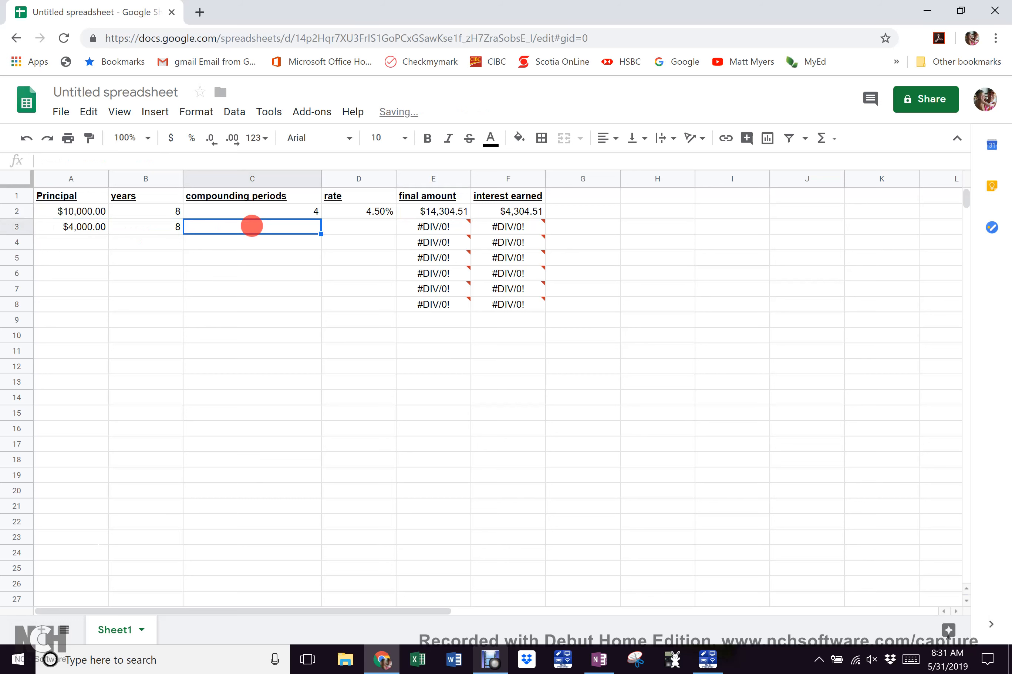
{"action": "type", "text": "4"}
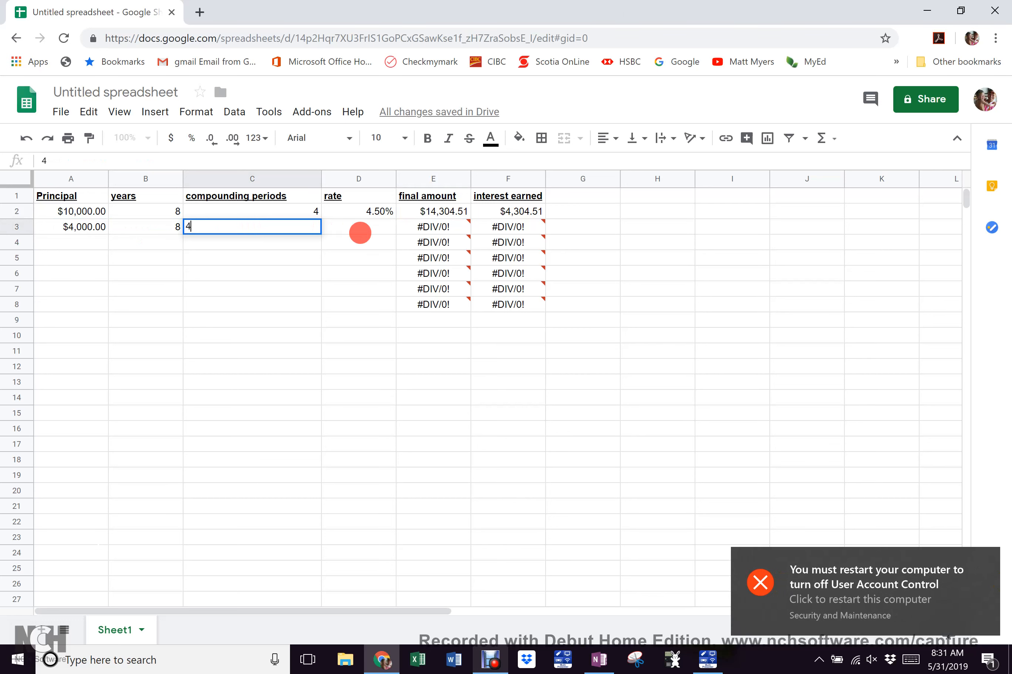
{"action": "left_click", "coordinate": [360, 232]}
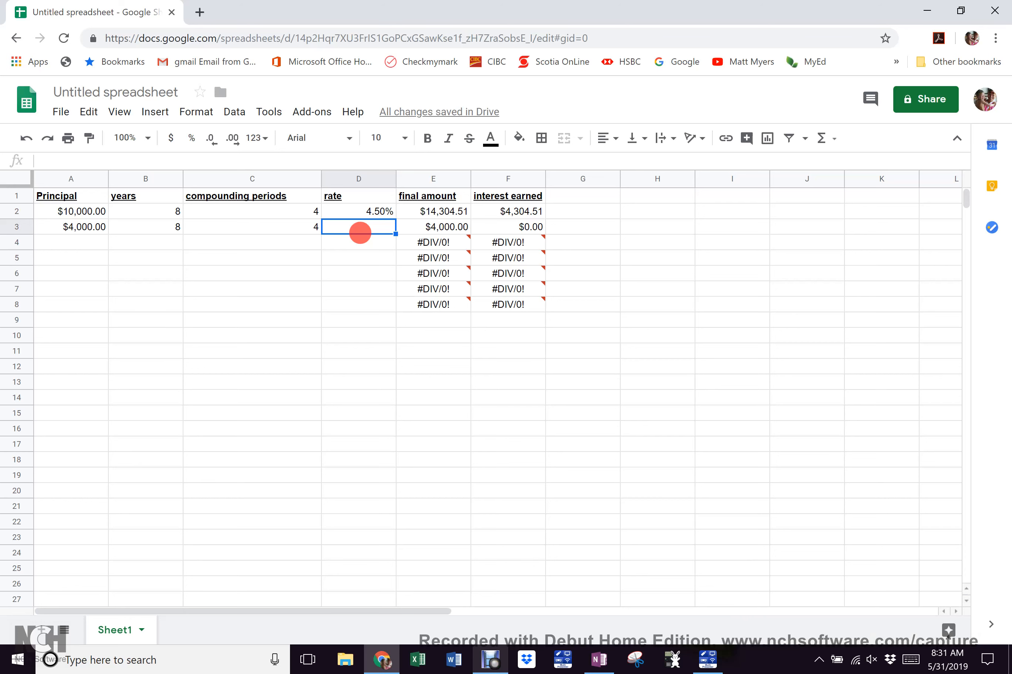
{"action": "type", "text": "3.5"}
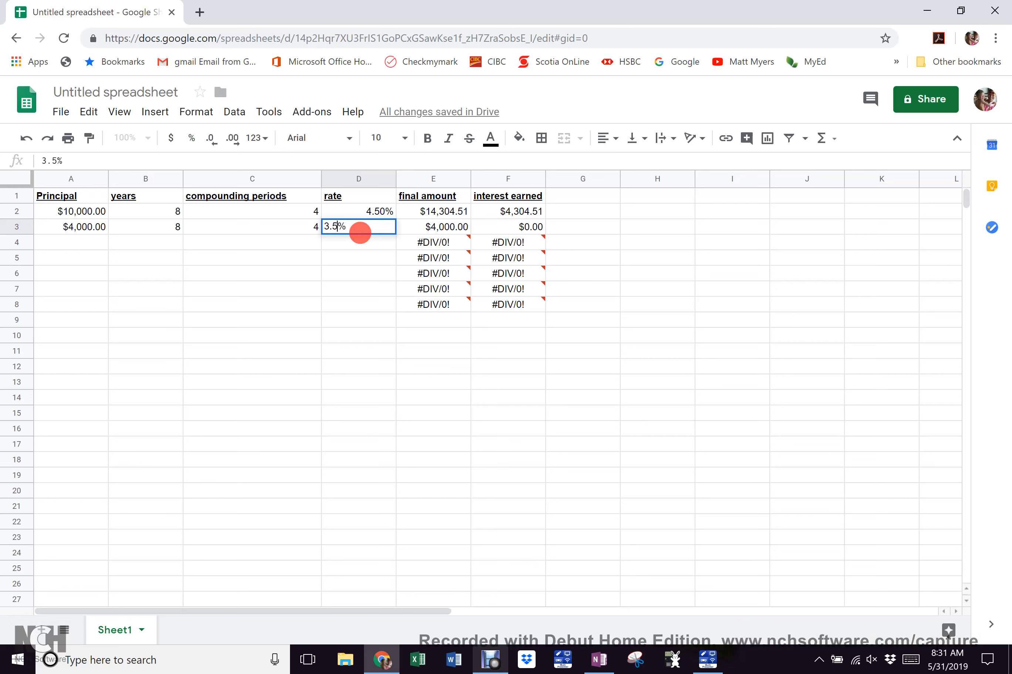
{"action": "key", "text": "Return"}
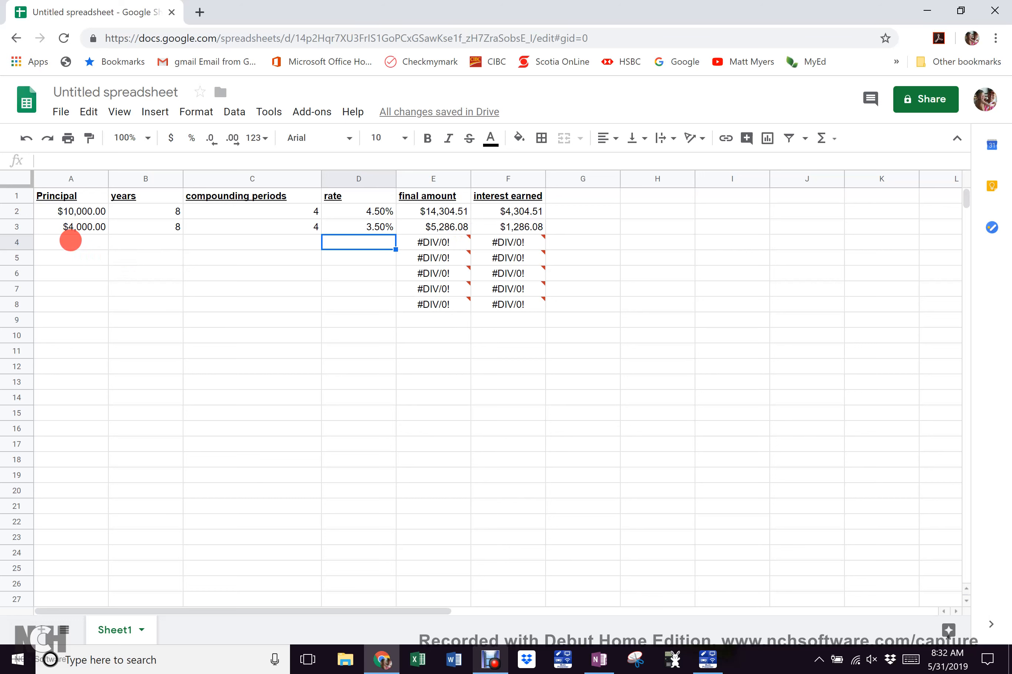
{"action": "left_click", "coordinate": [71, 241]}
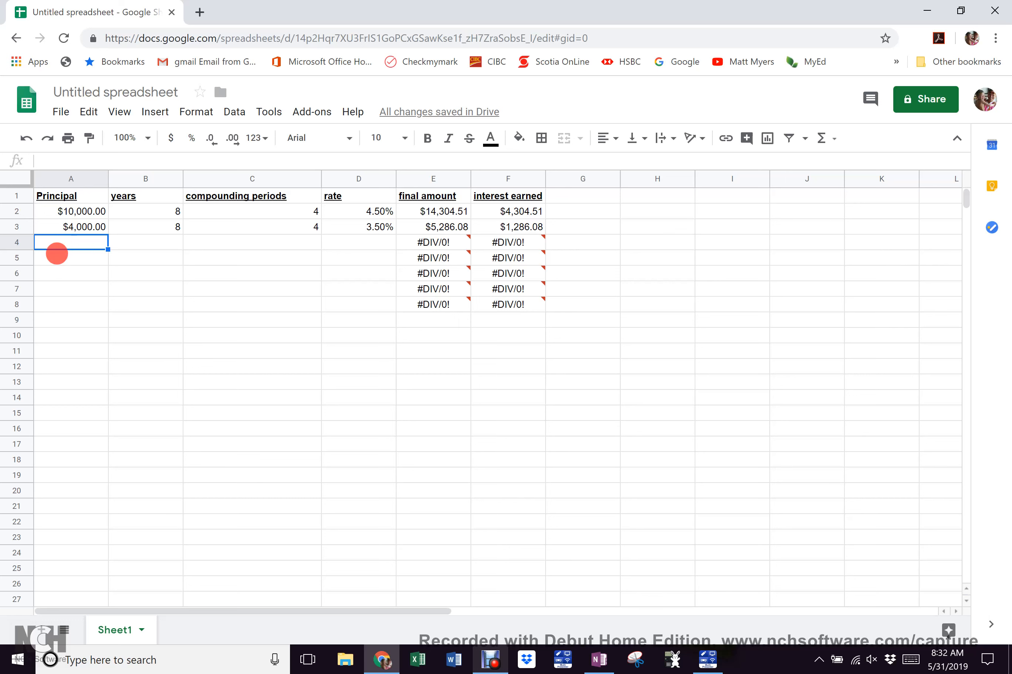
Select cell A4 for the third example's principal
{"action": "left_click", "coordinate": [51, 260]}
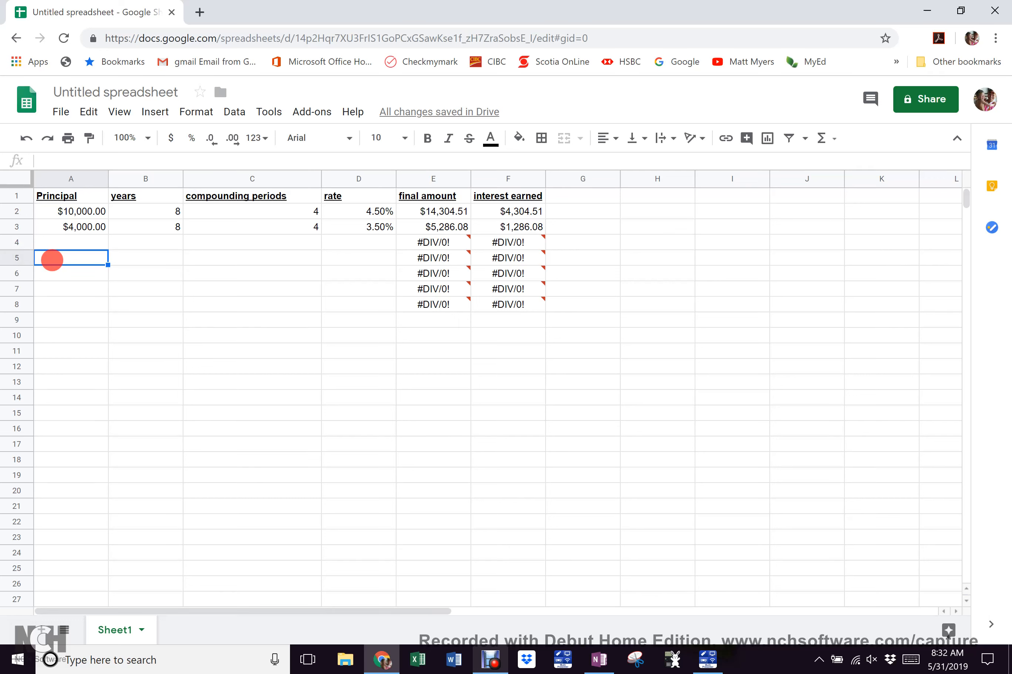
{"action": "left_click", "coordinate": [78, 241]}
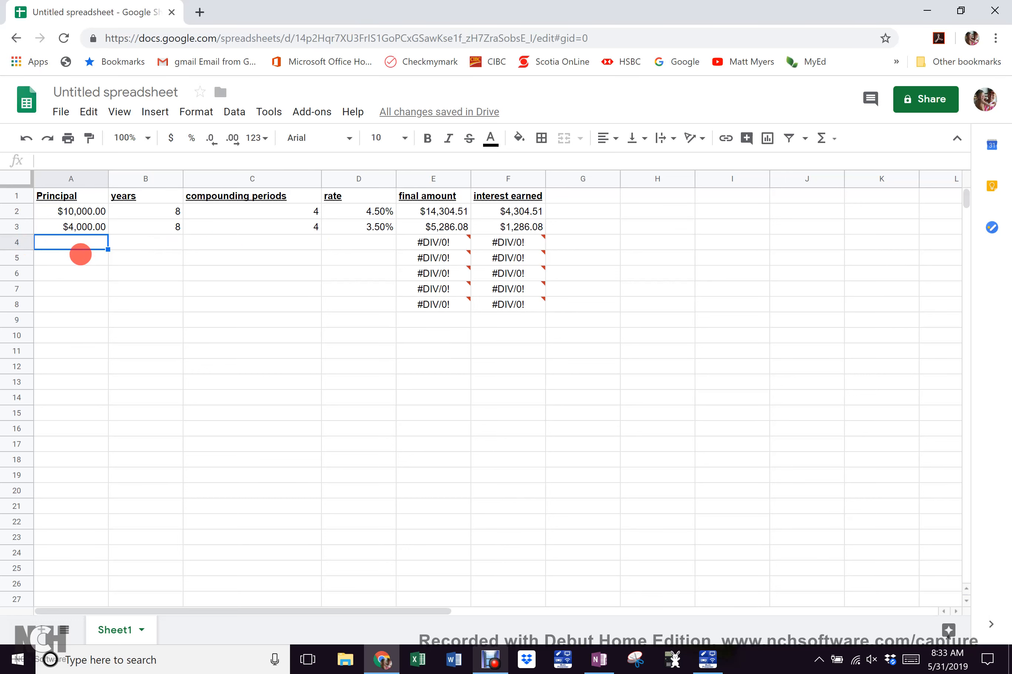
Enter row 4: principal 5000, 10 years, 1 period and a 7.2% rate
{"action": "type", "text": "5000"}
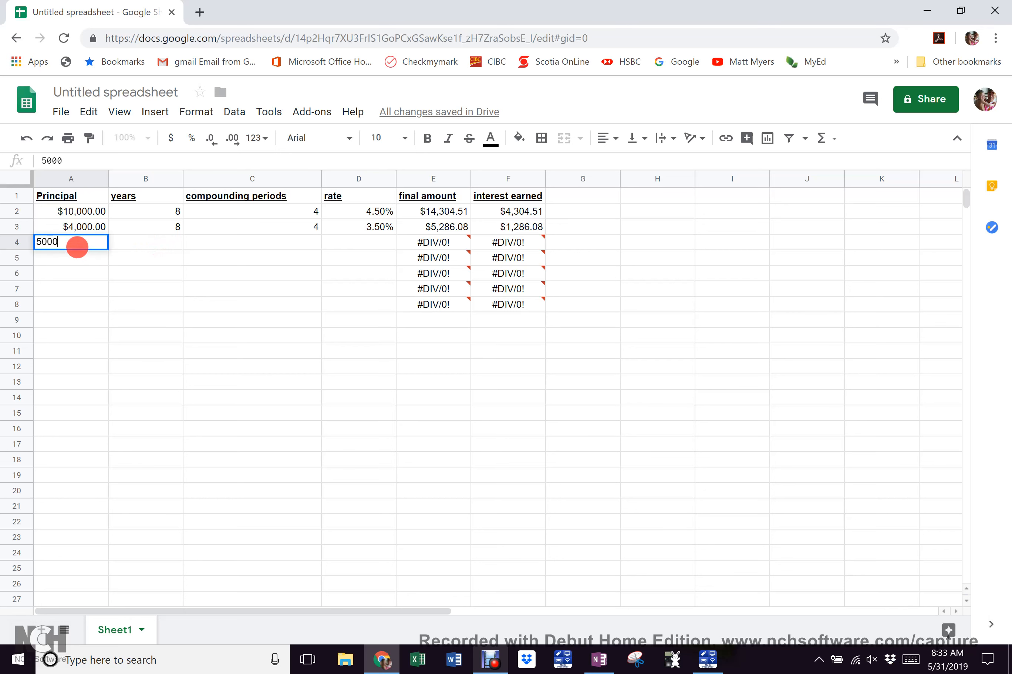
{"action": "key", "text": "Tab"}
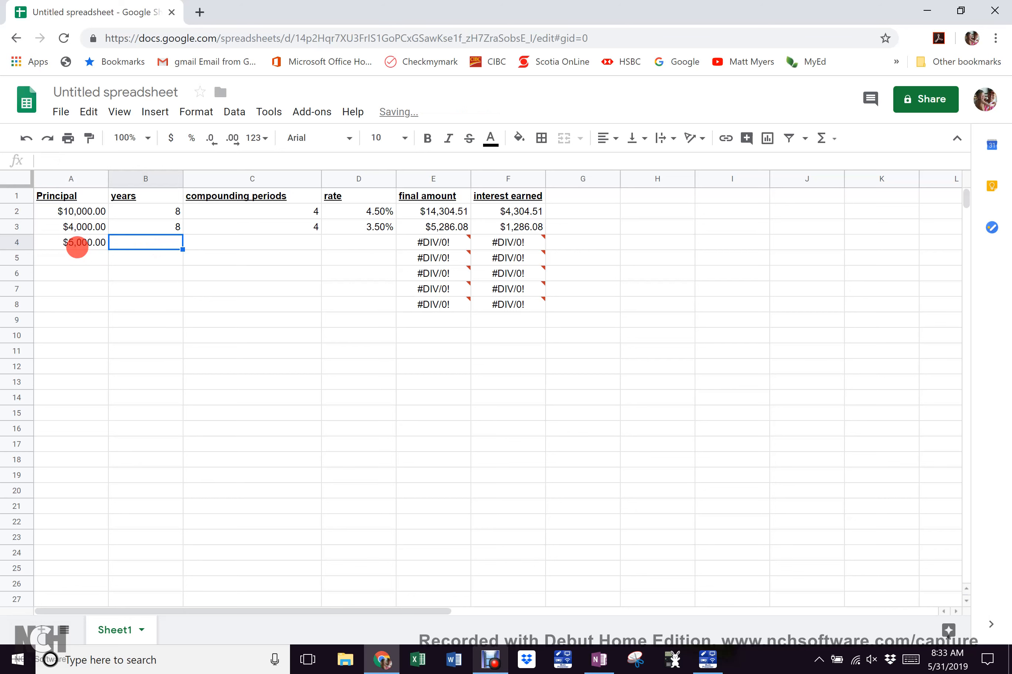
{"action": "type", "text": "10"}
{"action": "key", "text": "Tab"}
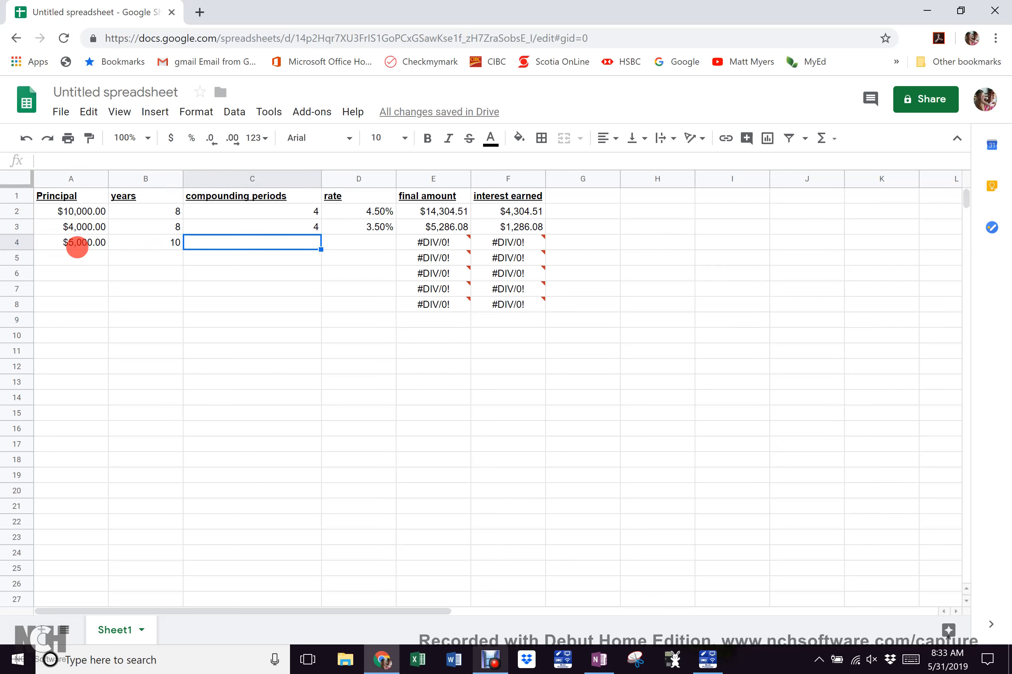
{"action": "type", "text": "1"}
{"action": "key", "text": "Tab"}
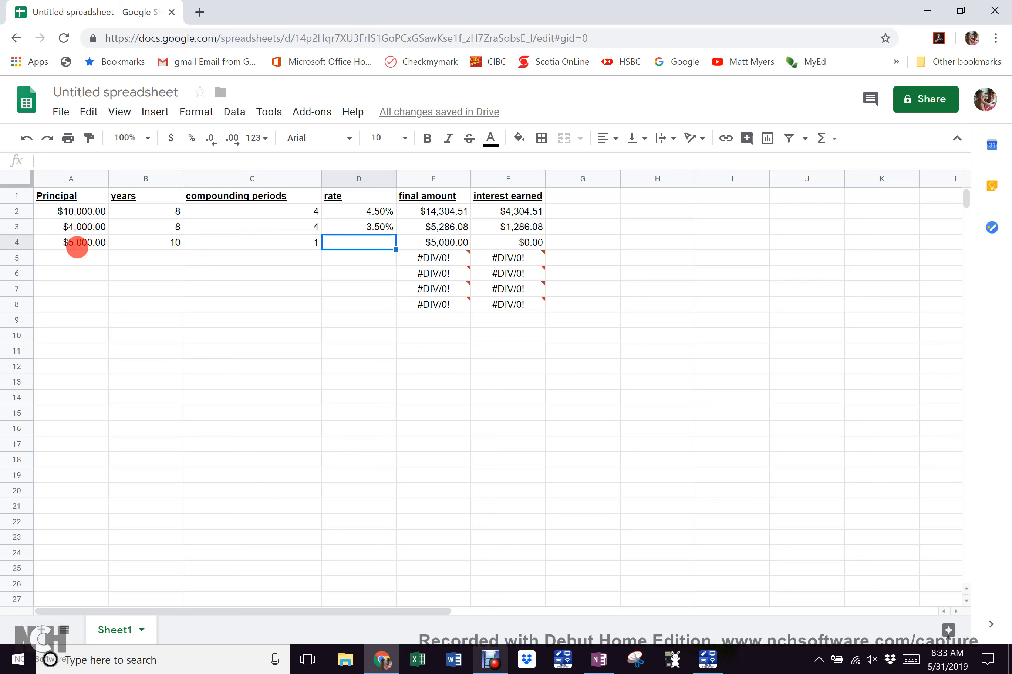
{"action": "type", "text": "7.2"}
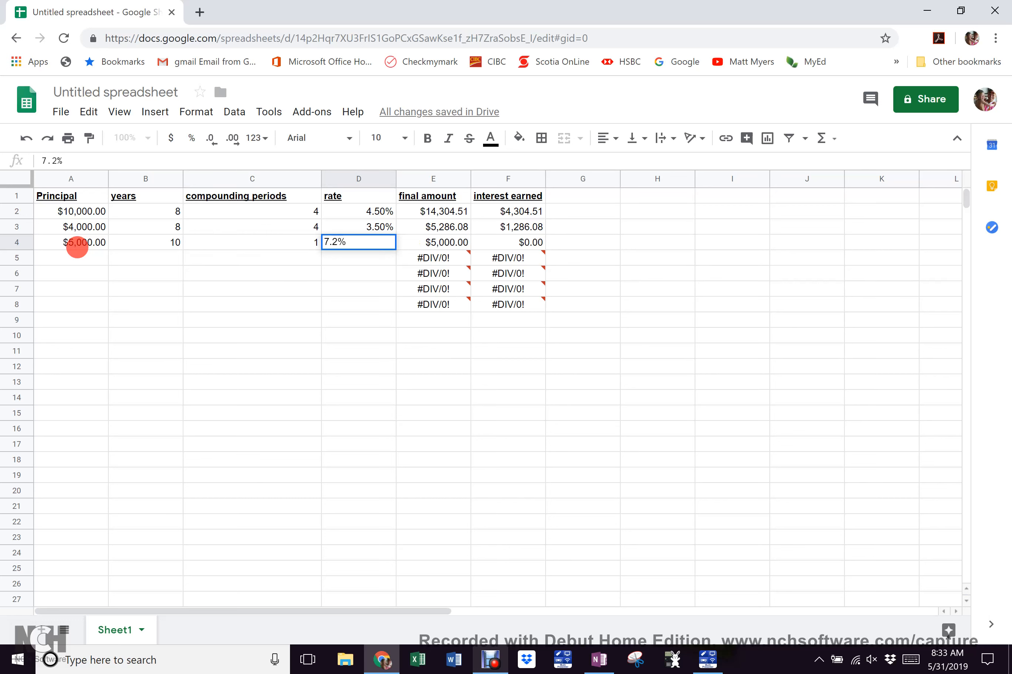
{"action": "key", "text": "Return"}
Revise row 4's rate to 7.17%, then 7.18%, giving a $10,002.48 final amount
{"action": "mouse_move", "coordinate": [433, 261]}
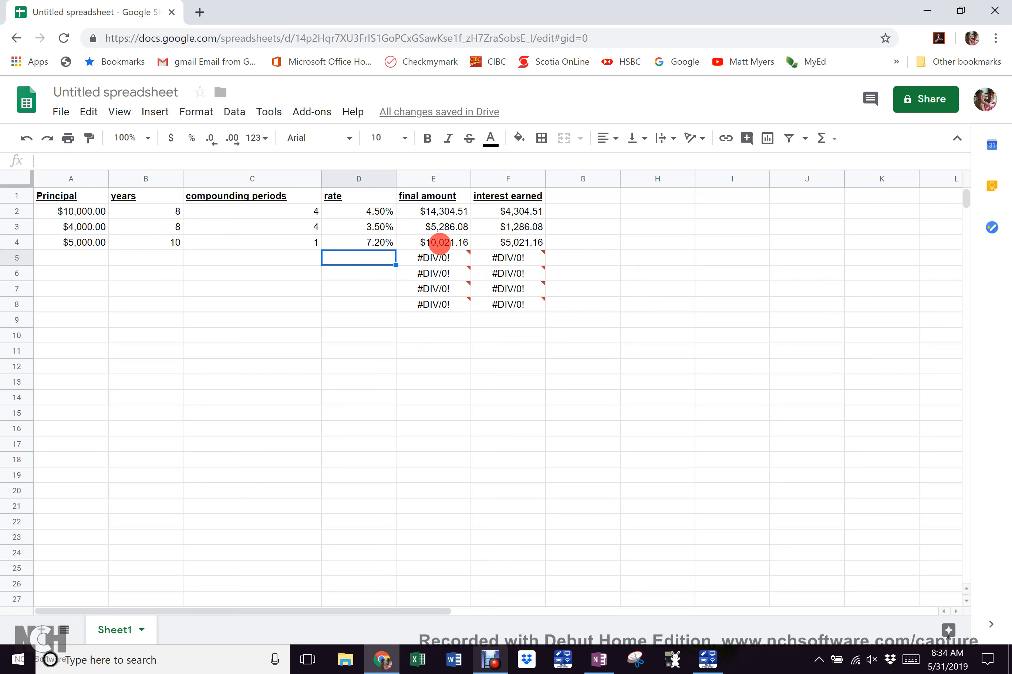
{"action": "left_click", "coordinate": [373, 243]}
{"action": "type", "text": "7.17"}
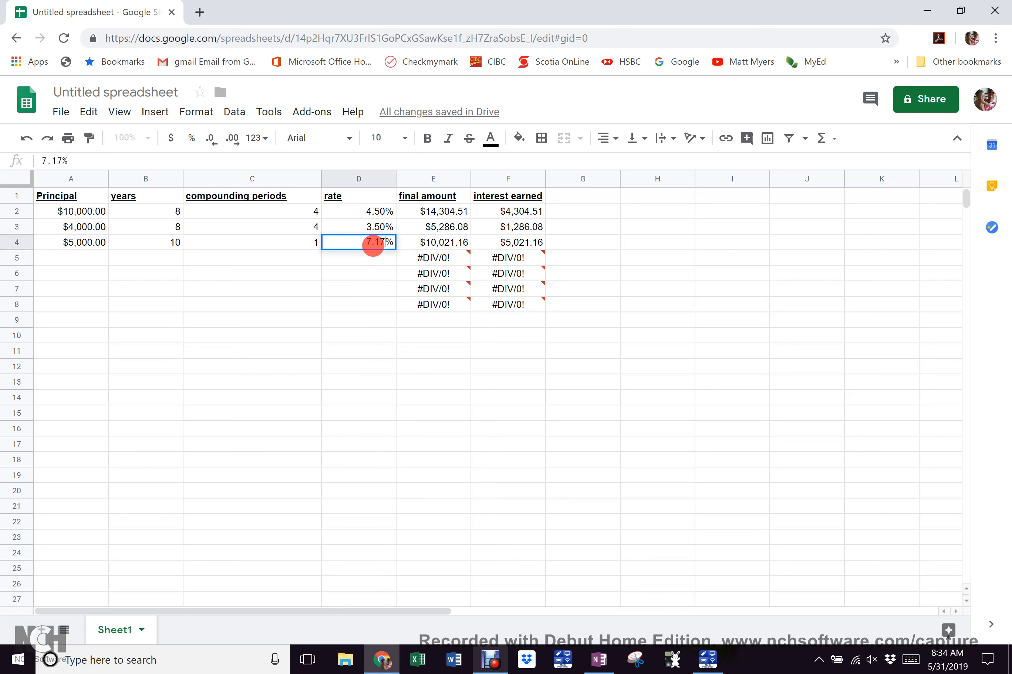
{"action": "key", "text": "Return"}
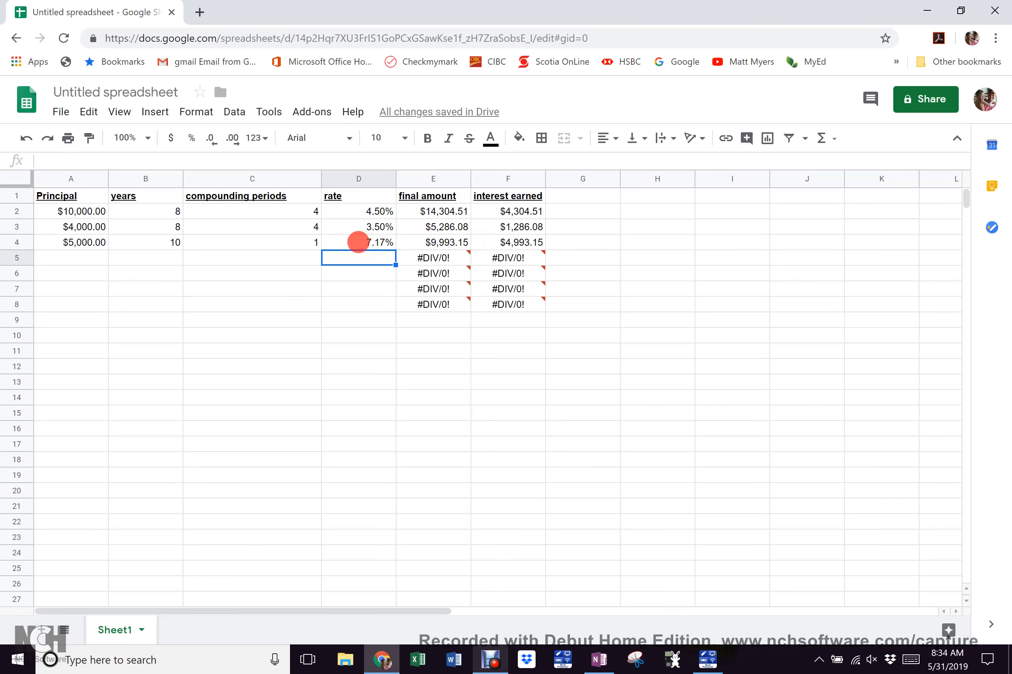
{"action": "left_click", "coordinate": [358, 242]}
{"action": "double_click", "coordinate": [358, 243]}
{"action": "key", "text": "BackSpace"}
{"action": "type", "text": "8"}
{"action": "key", "text": "Return"}
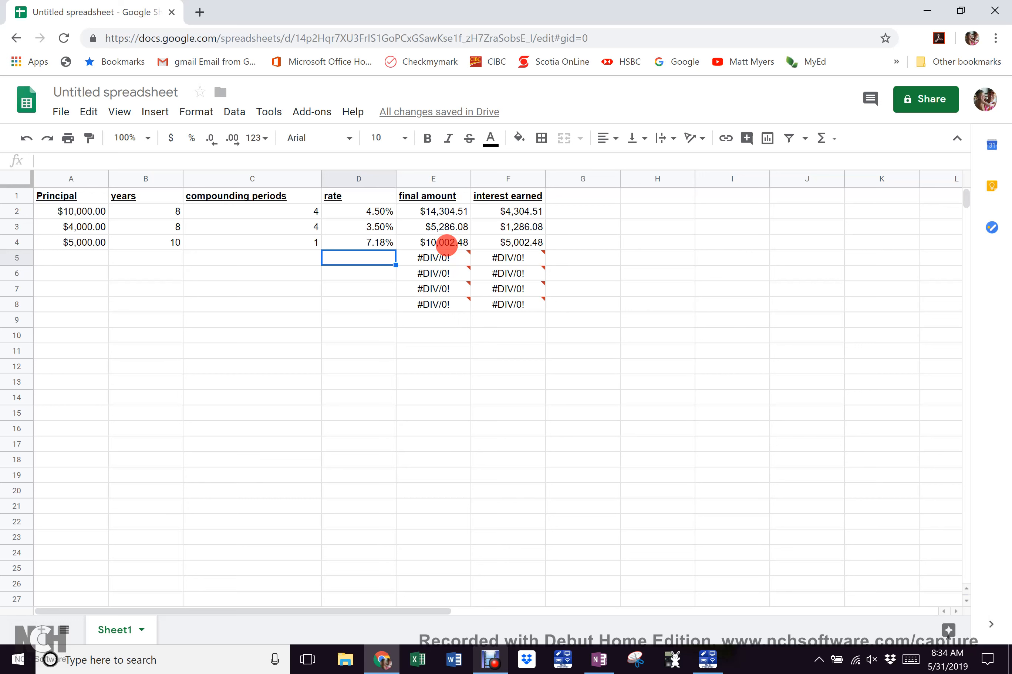
{"action": "left_click", "coordinate": [76, 258]}
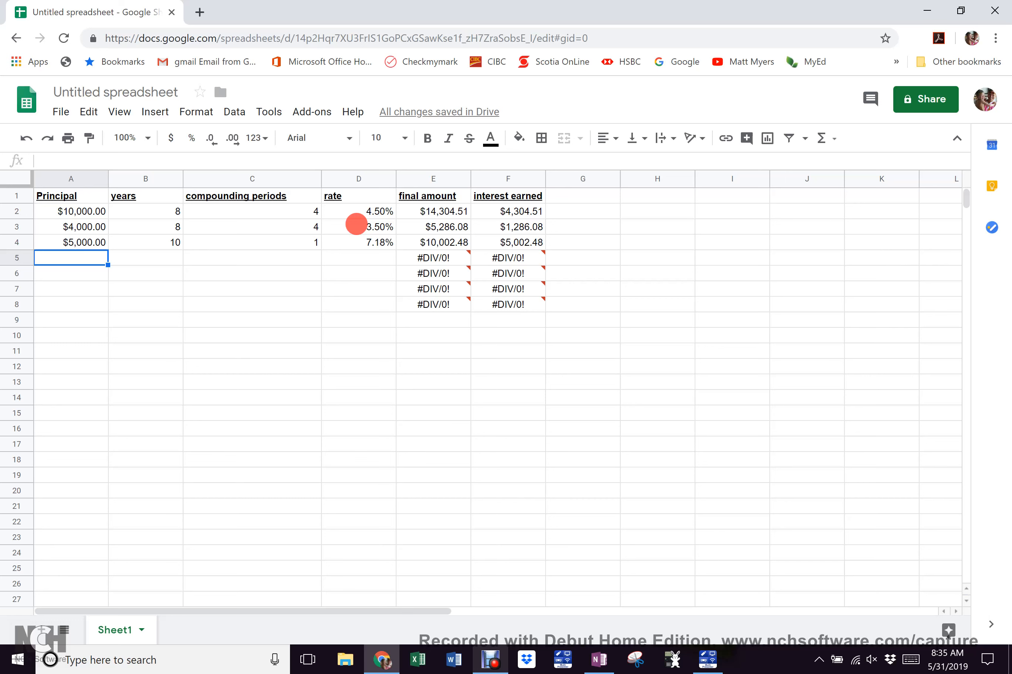
Enter row 5: principal 9924.50, 7 years, 1 period and a 2.75% rate
{"action": "type", "text": "9924.50"}
{"action": "key", "text": "Tab"}
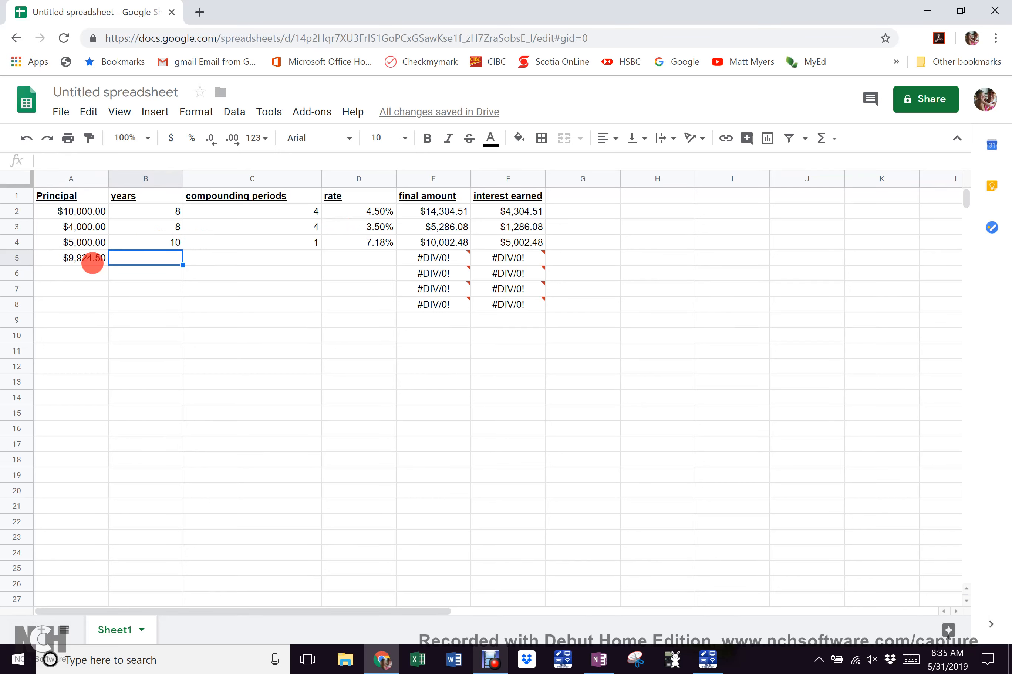
{"action": "type", "text": "7"}
{"action": "key", "text": "Tab"}
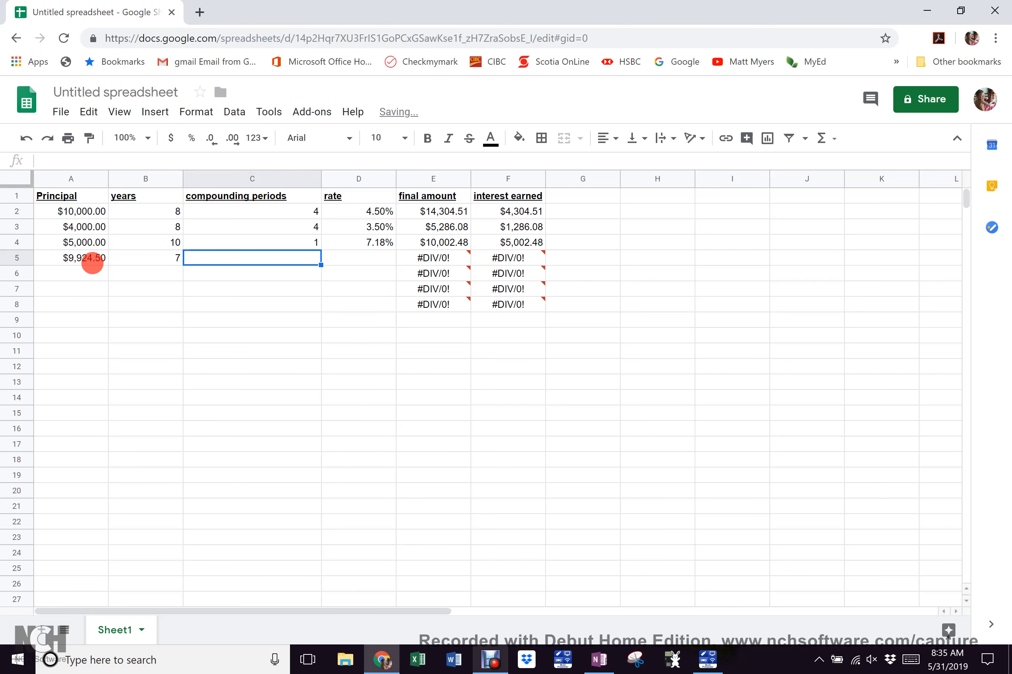
{"action": "type", "text": "1"}
{"action": "key", "text": "Tab"}
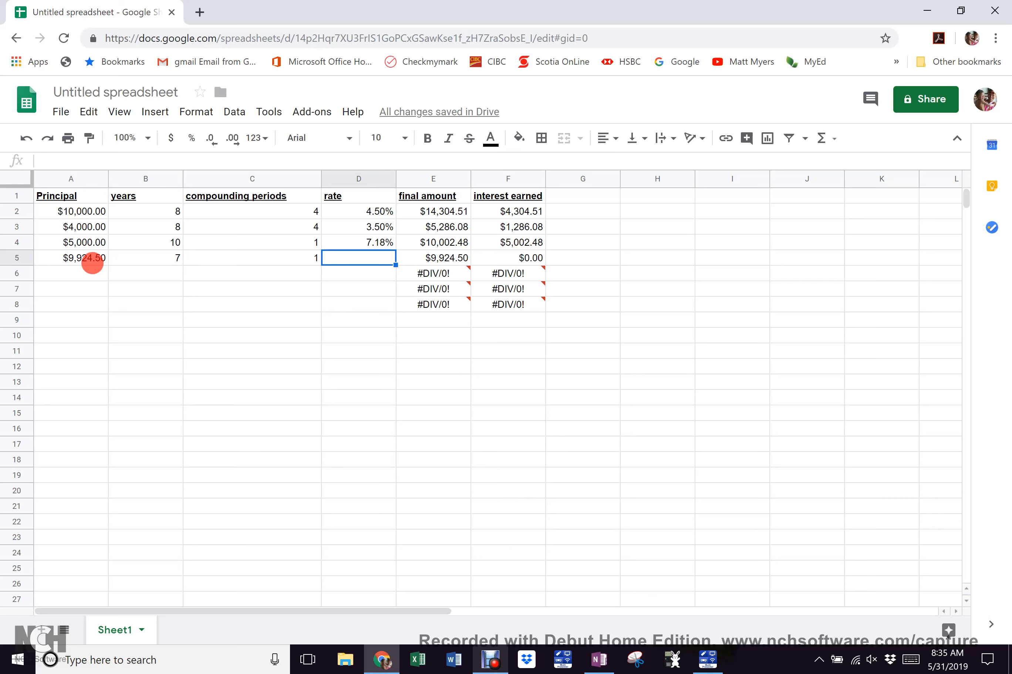
{"action": "type", "text": "2.75%"}
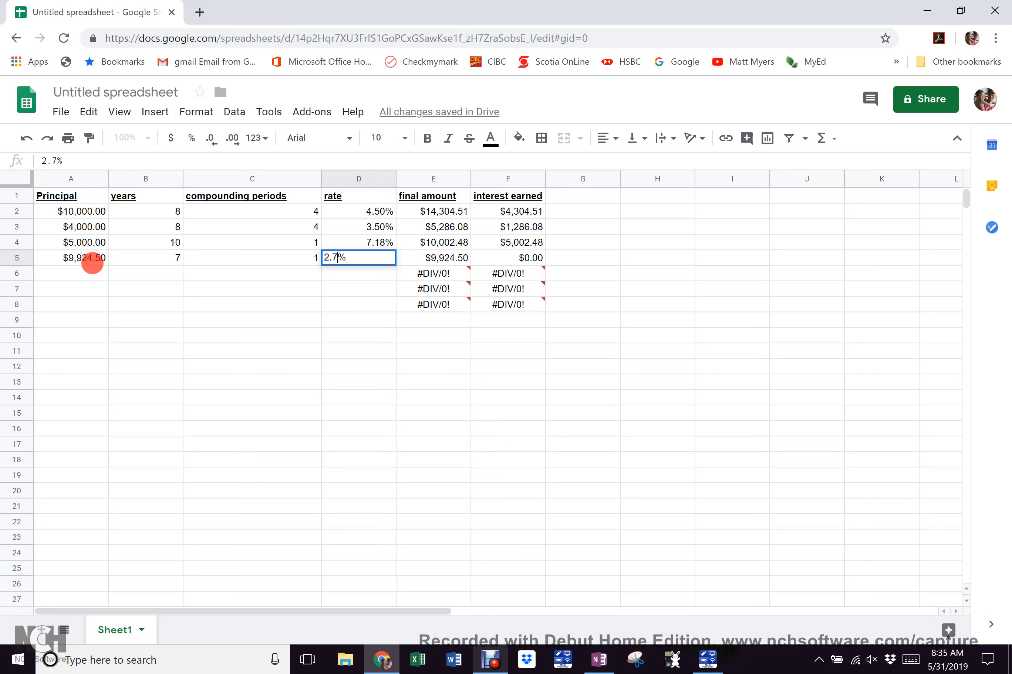
{"action": "key", "text": "Return"}
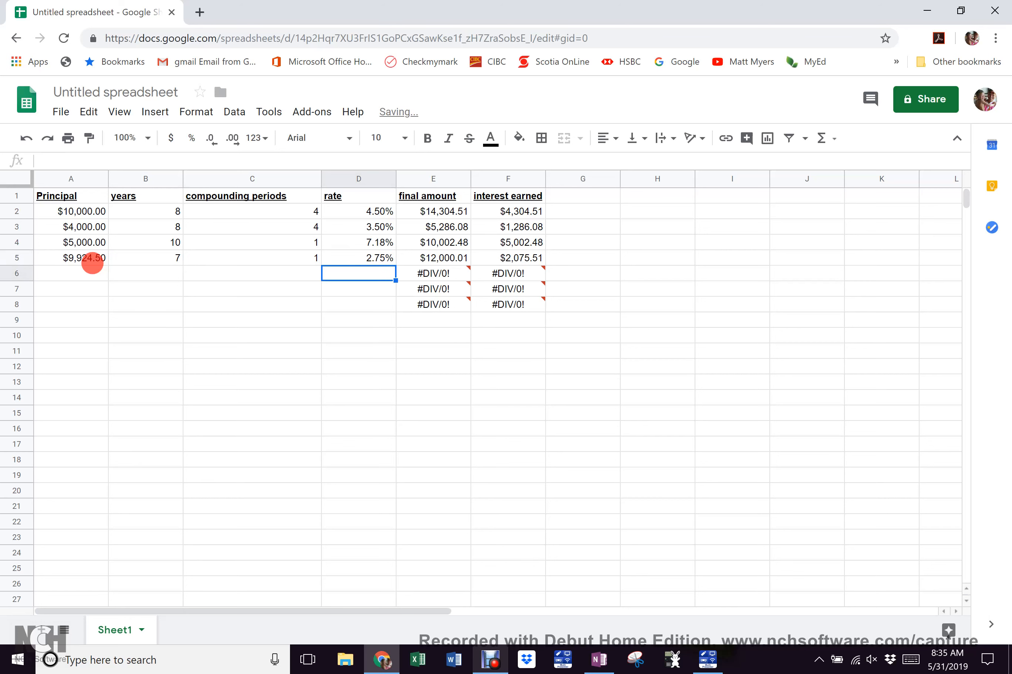
Enter row 6: principal 1000, 0.5 years, 12 periods and a 3% rate
{"action": "left_click", "coordinate": [76, 271]}
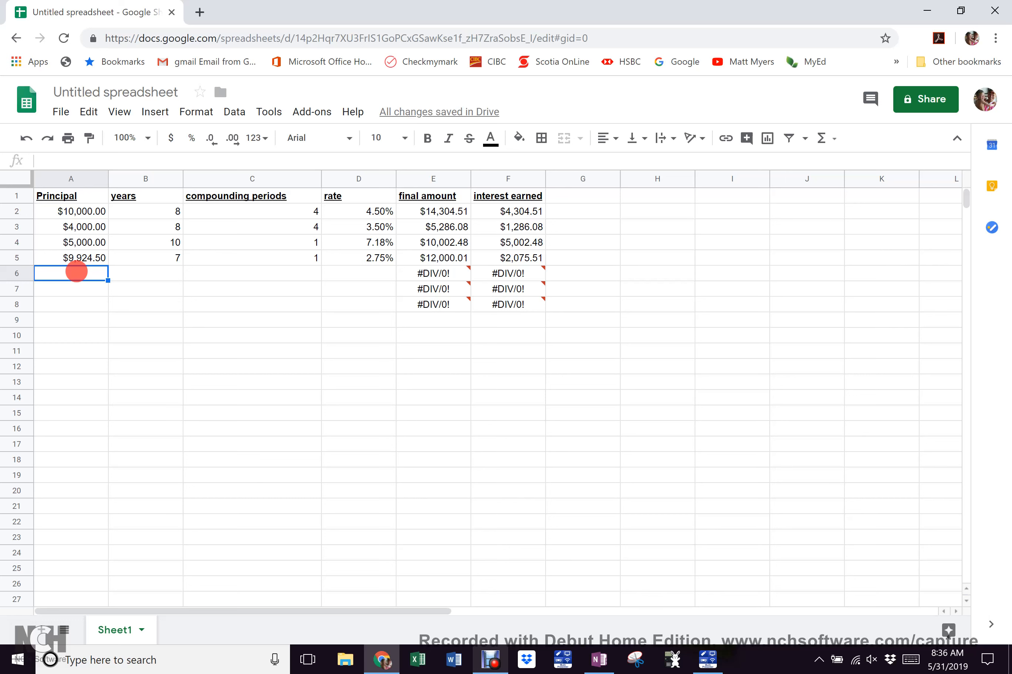
{"action": "type", "text": "1000"}
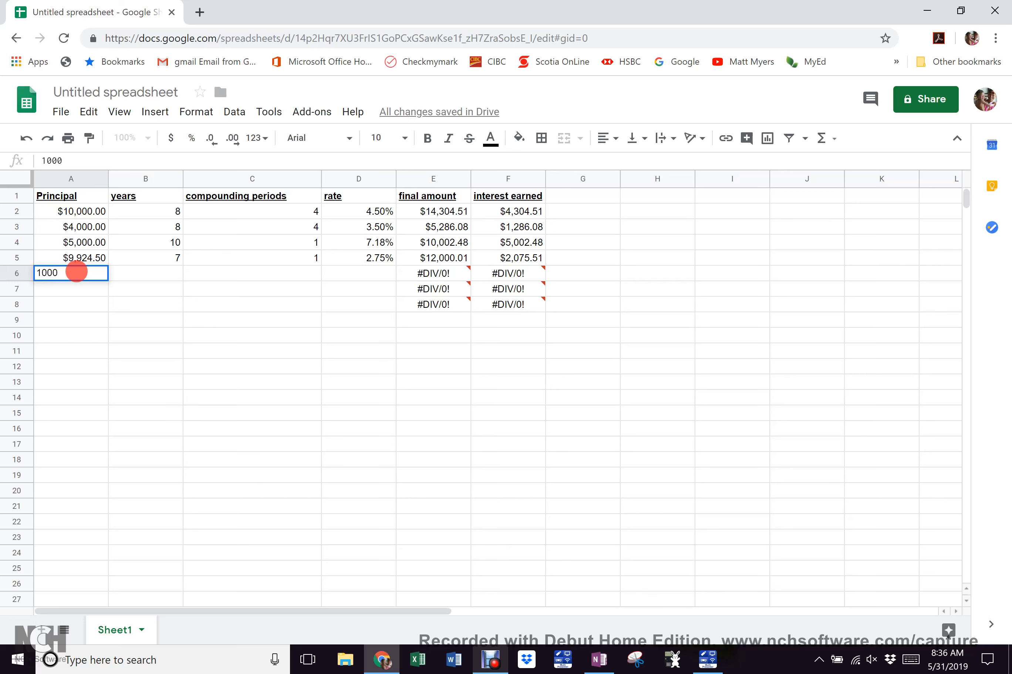
{"action": "key", "text": "Tab"}
{"action": "type", "text": "0.5"}
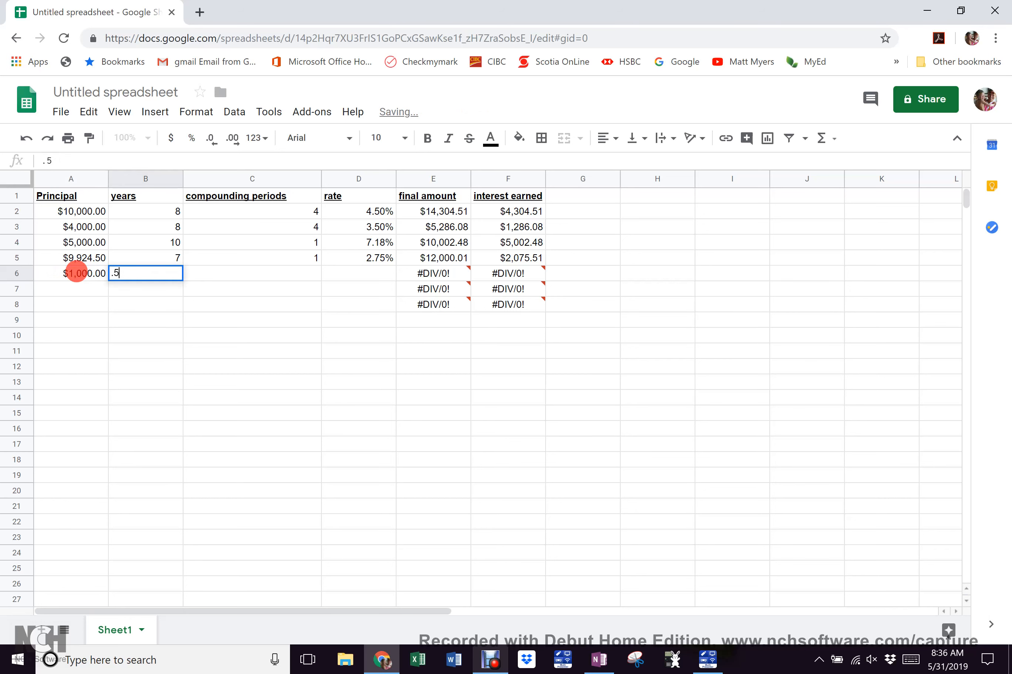
{"action": "key", "text": "Tab"}
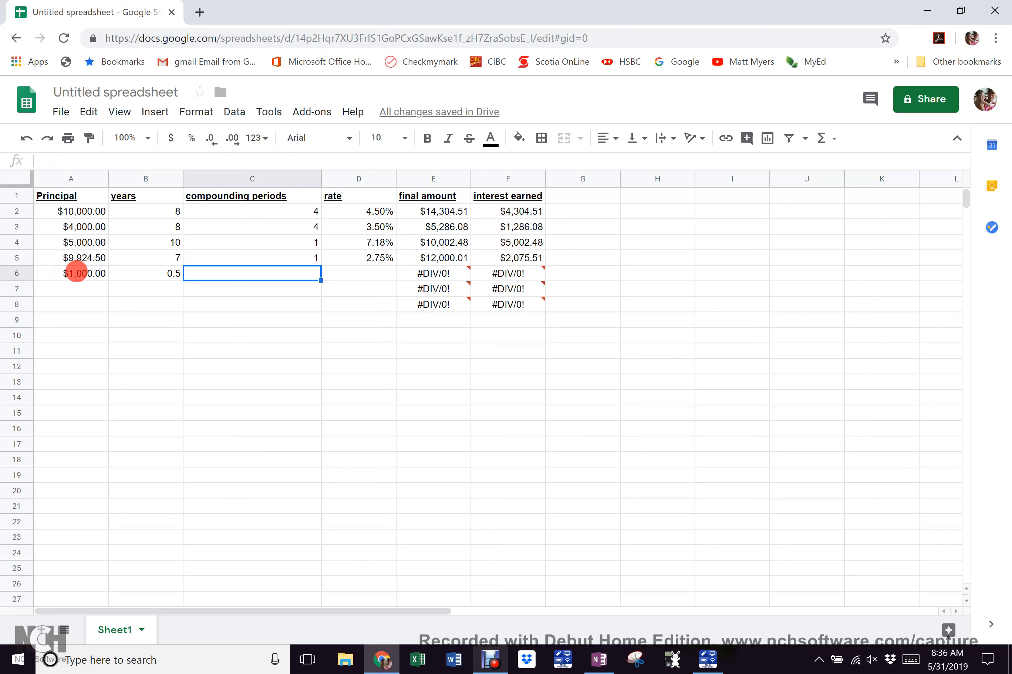
{"action": "type", "text": "12"}
{"action": "key", "text": "Tab"}
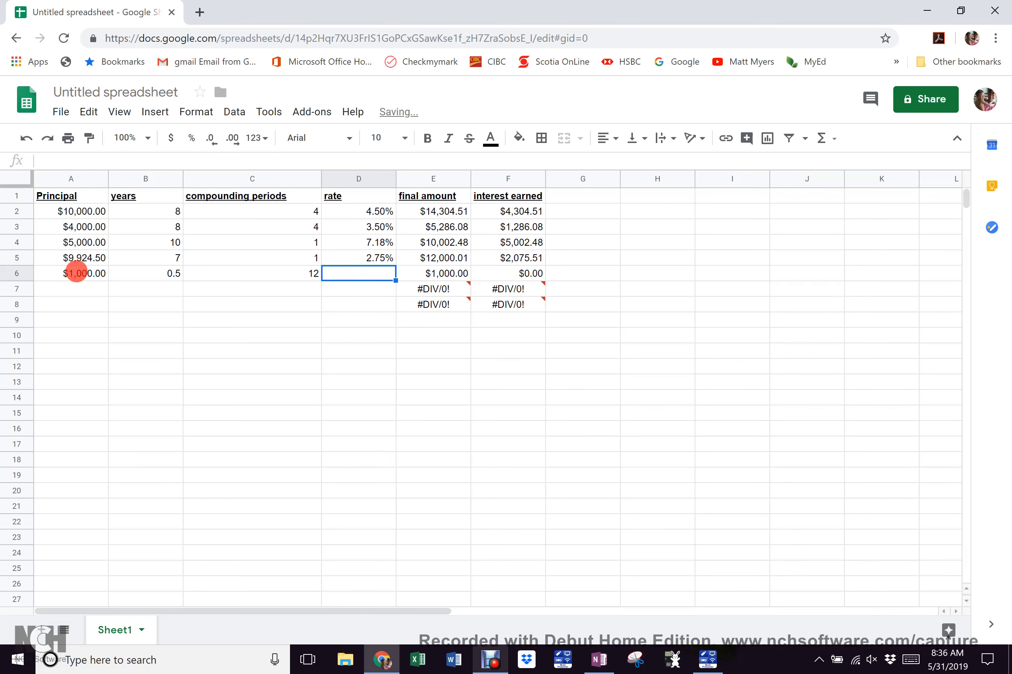
{"action": "type", "text": "3%"}
{"action": "key", "text": "Tab"}
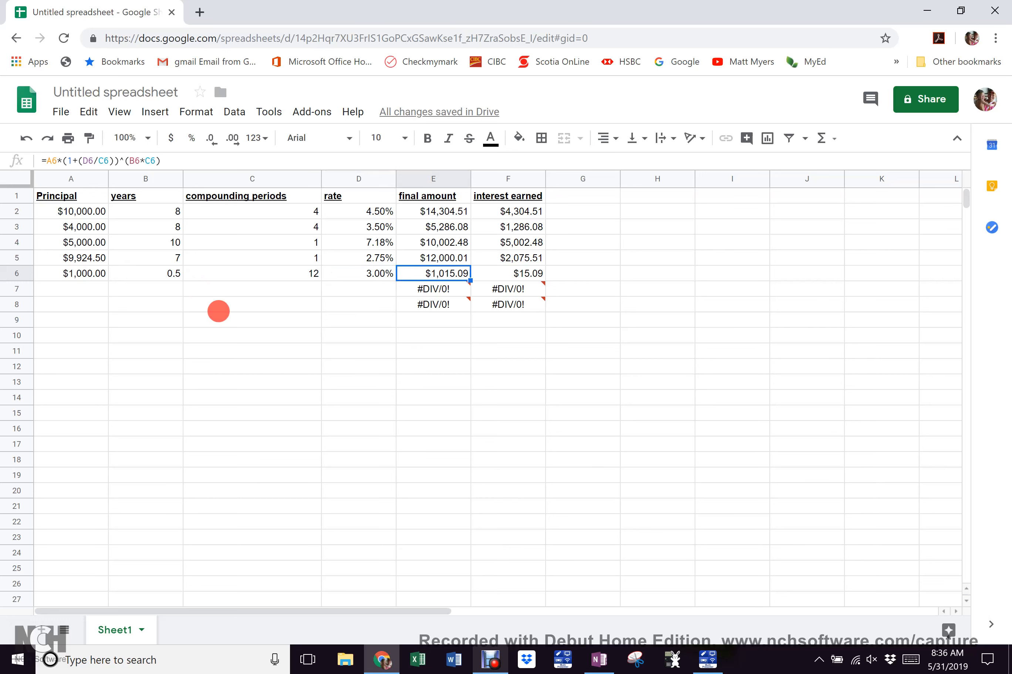
Enter row 7: principal 7500, 8 years, 2 periods and a 4.25% rate
{"action": "left_click", "coordinate": [76, 287]}
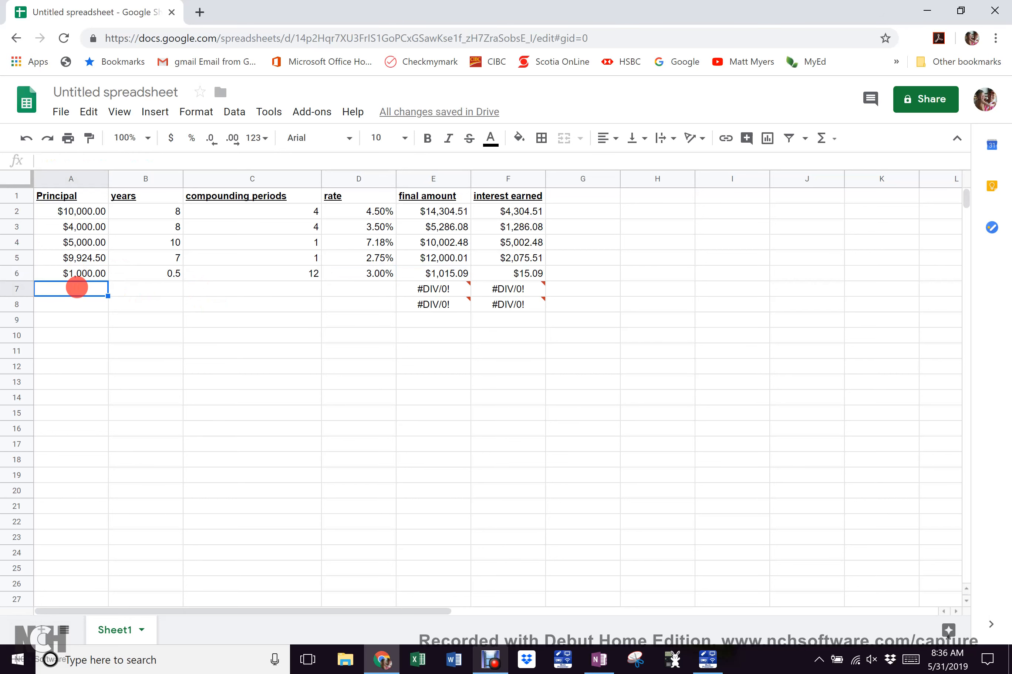
{"action": "type", "text": "7500"}
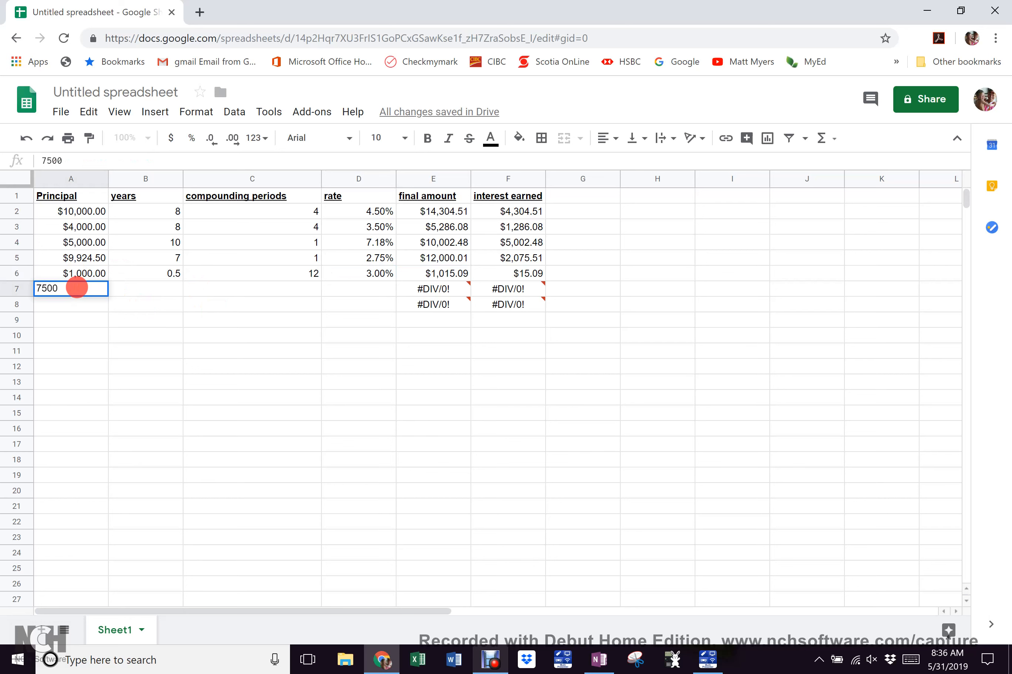
{"action": "key", "text": "Tab"}
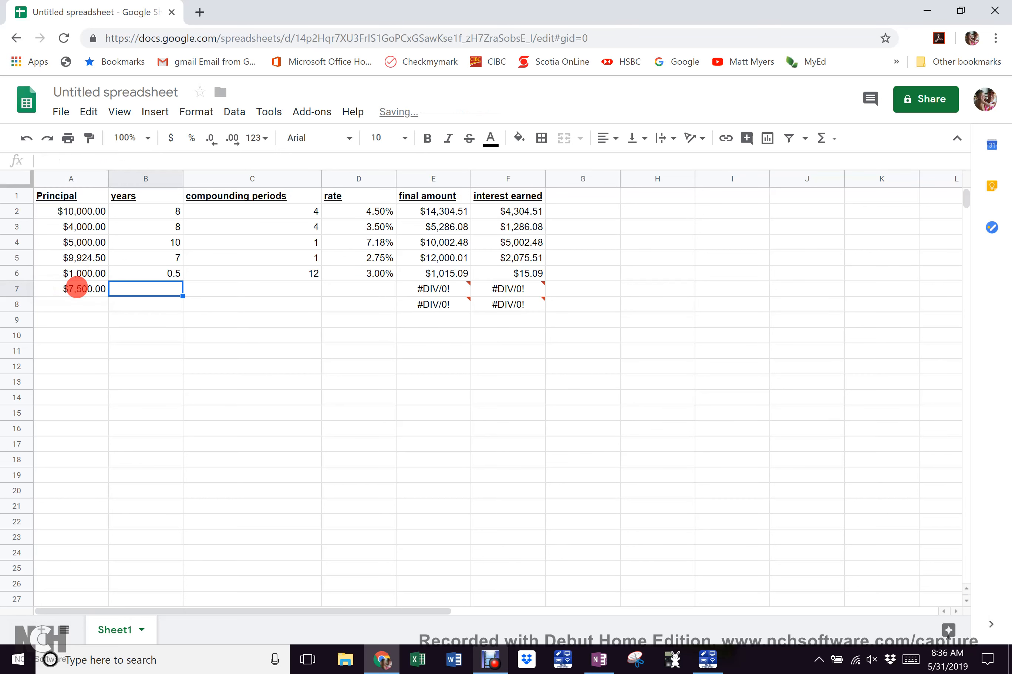
{"action": "type", "text": "8"}
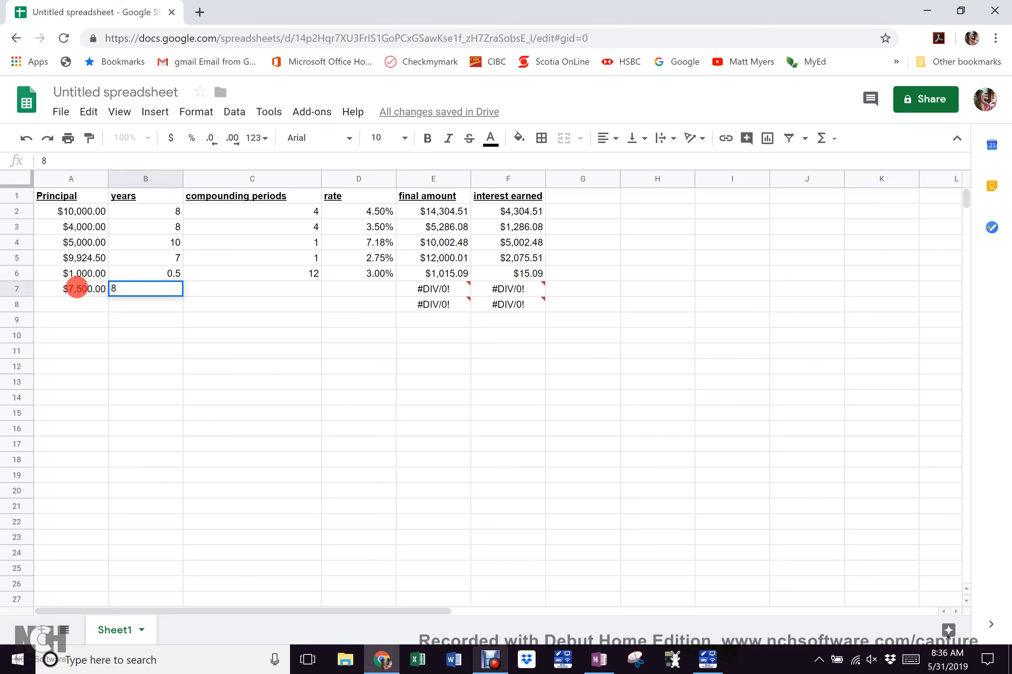
{"action": "key", "text": "Tab"}
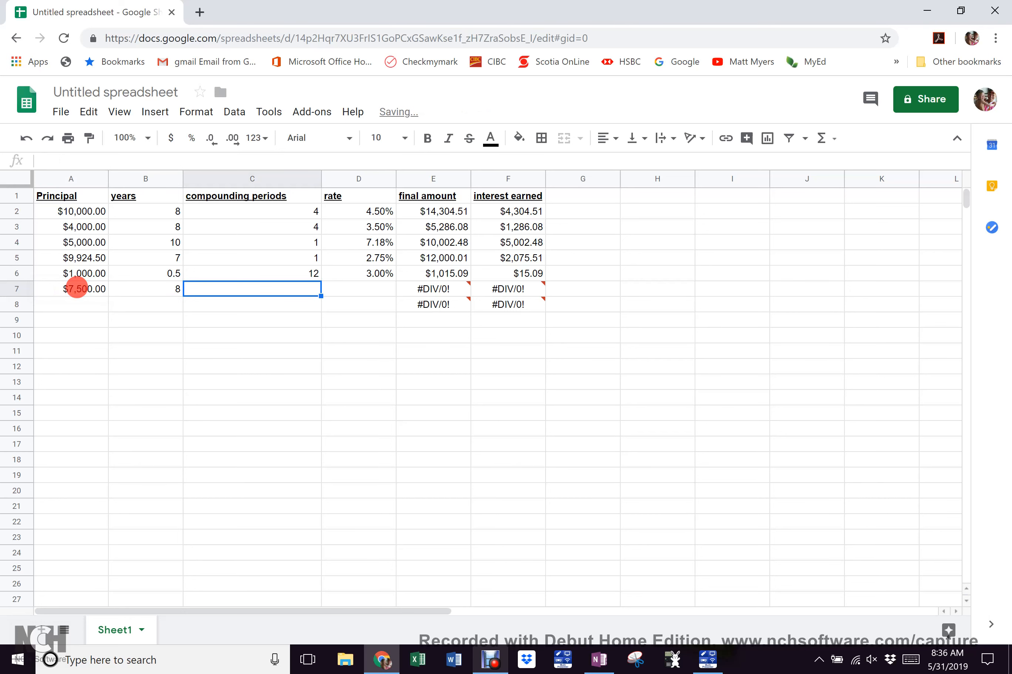
{"action": "type", "text": "2"}
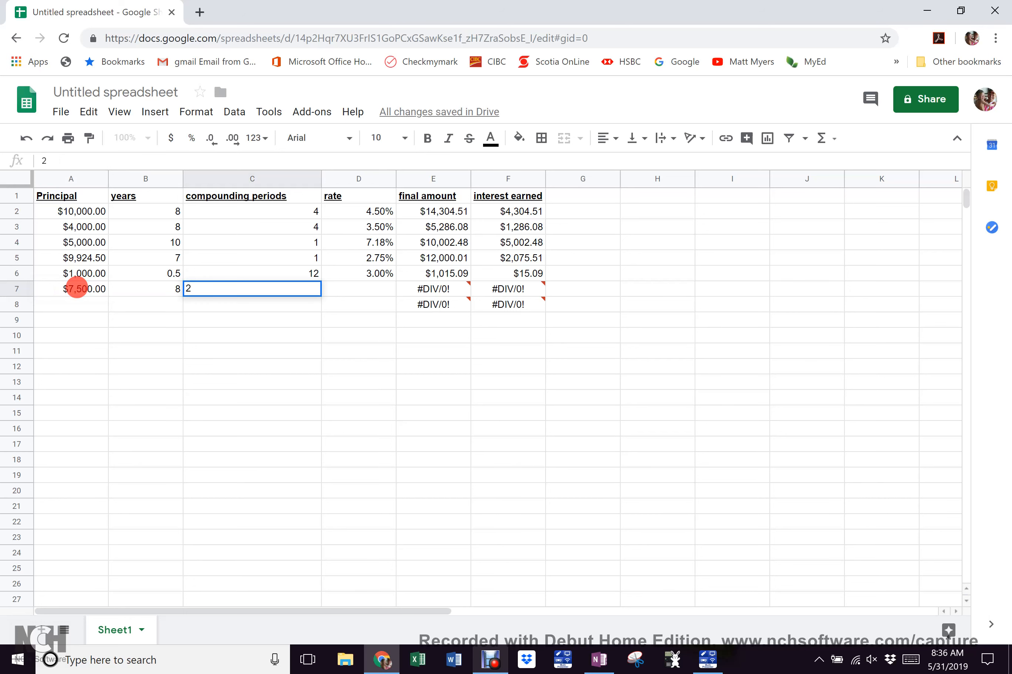
{"action": "key", "text": "Tab"}
{"action": "type", "text": "4"}
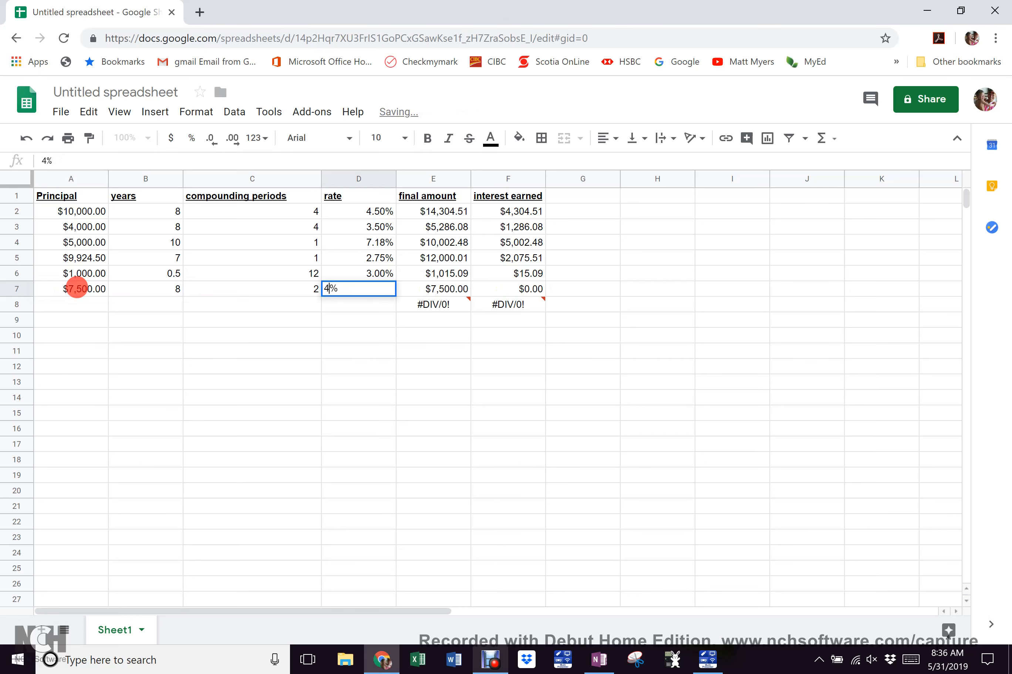
{"action": "type", "text": ".25"}
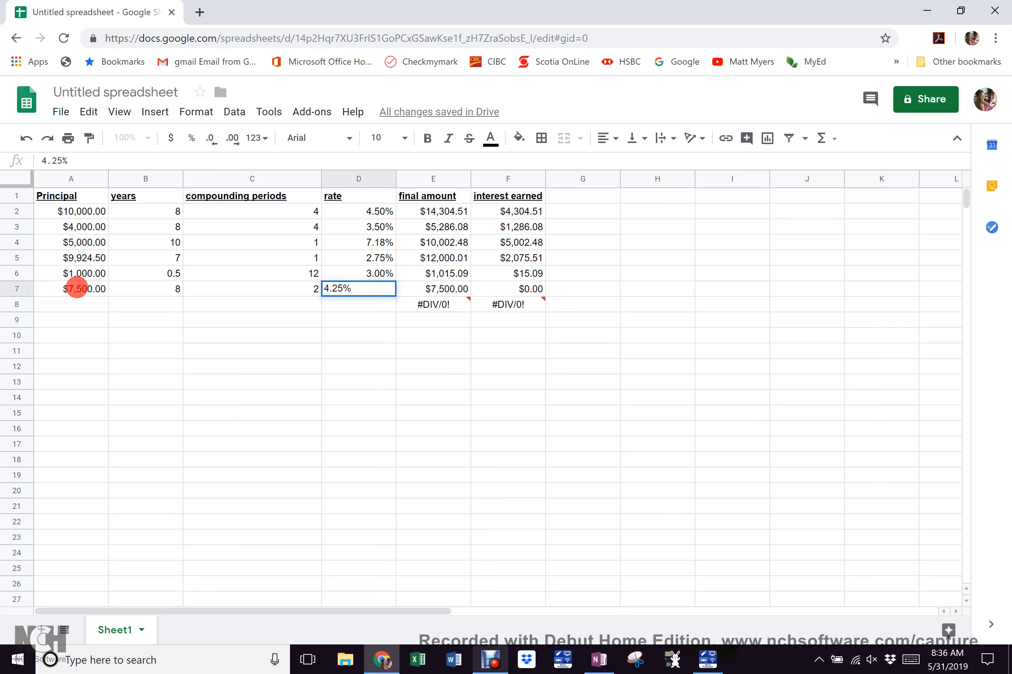
{"action": "key", "text": "Tab"}
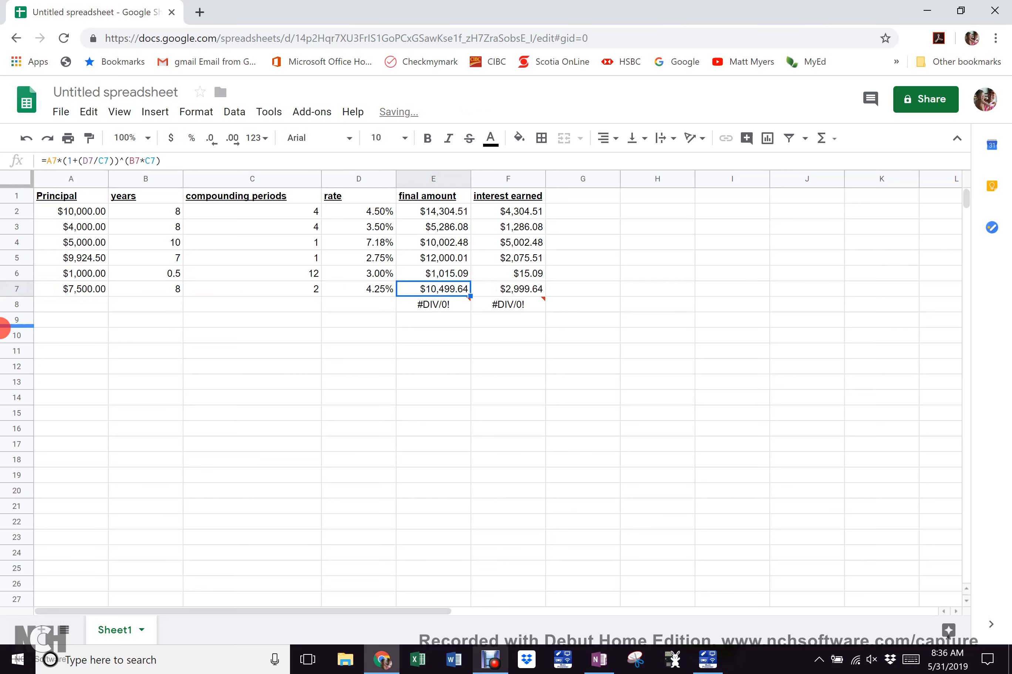
Enter row 8: principal 15000, 55 years, 1 period and a 2.4% rate
{"action": "left_click", "coordinate": [87, 306]}
{"action": "type", "text": "15000"}
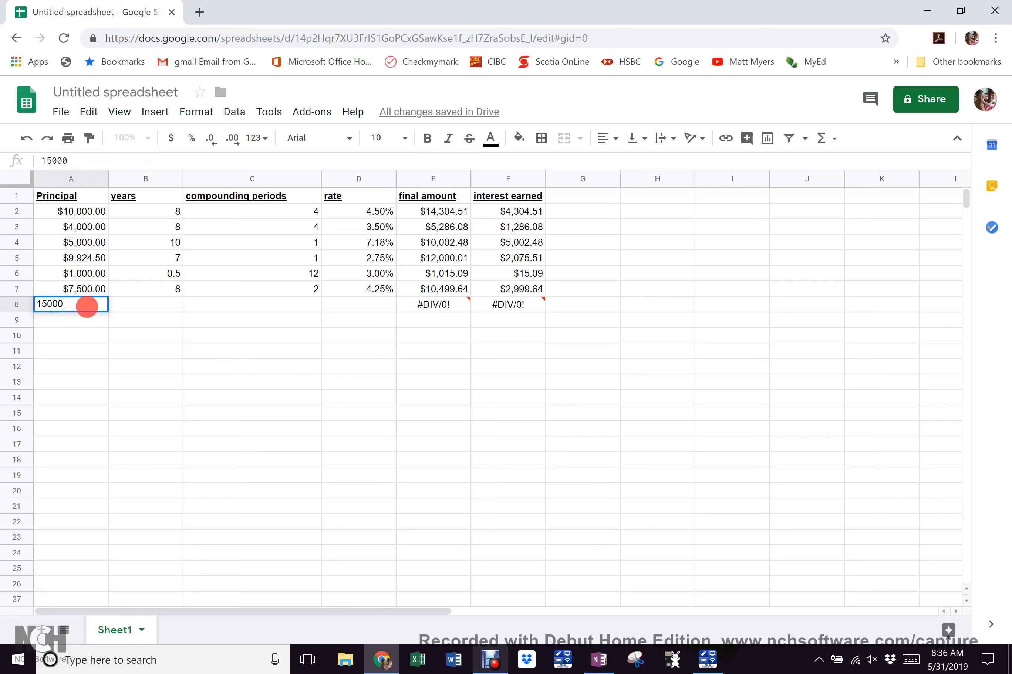
{"action": "key", "text": "Tab"}
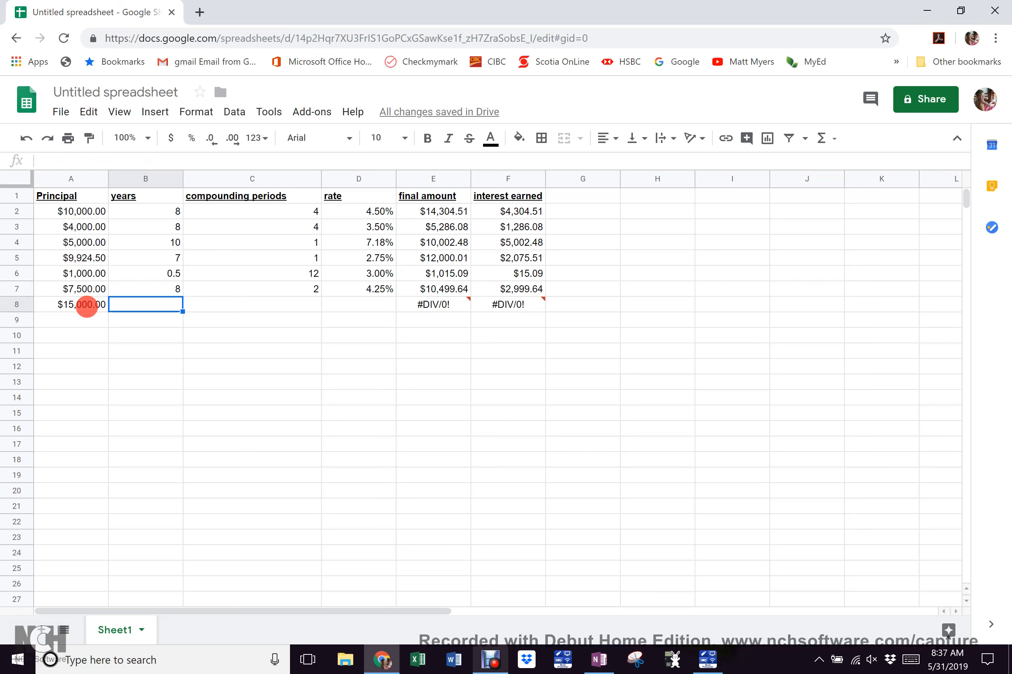
{"action": "type", "text": "55"}
{"action": "key", "text": "Tab"}
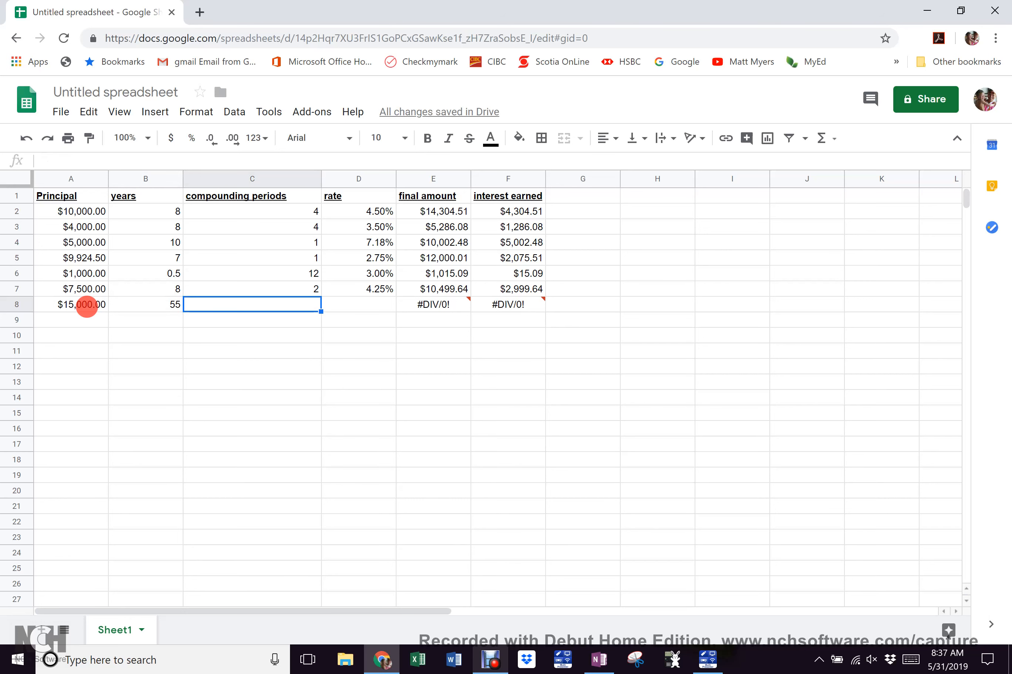
{"action": "type", "text": "1"}
{"action": "key", "text": "Tab"}
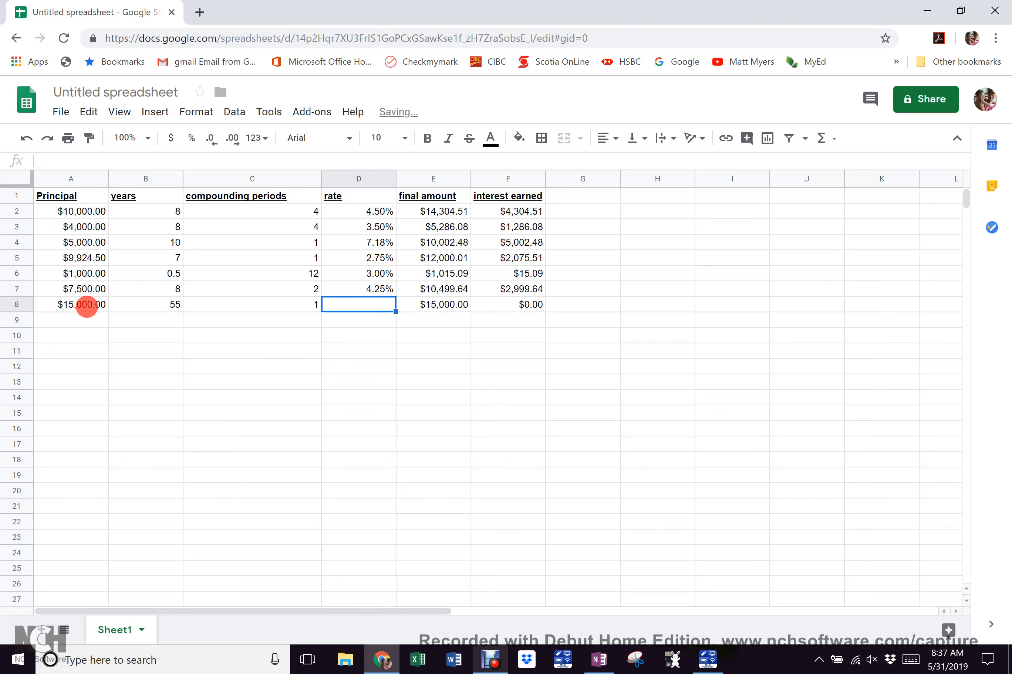
{"action": "type", "text": "2.4"}
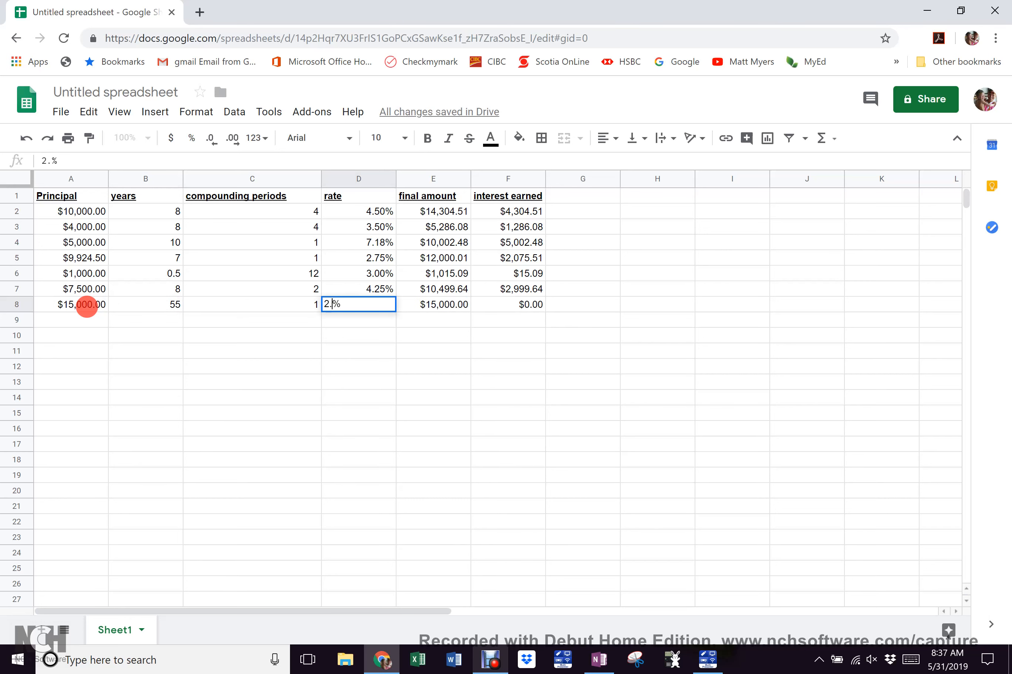
{"action": "key", "text": "Tab"}
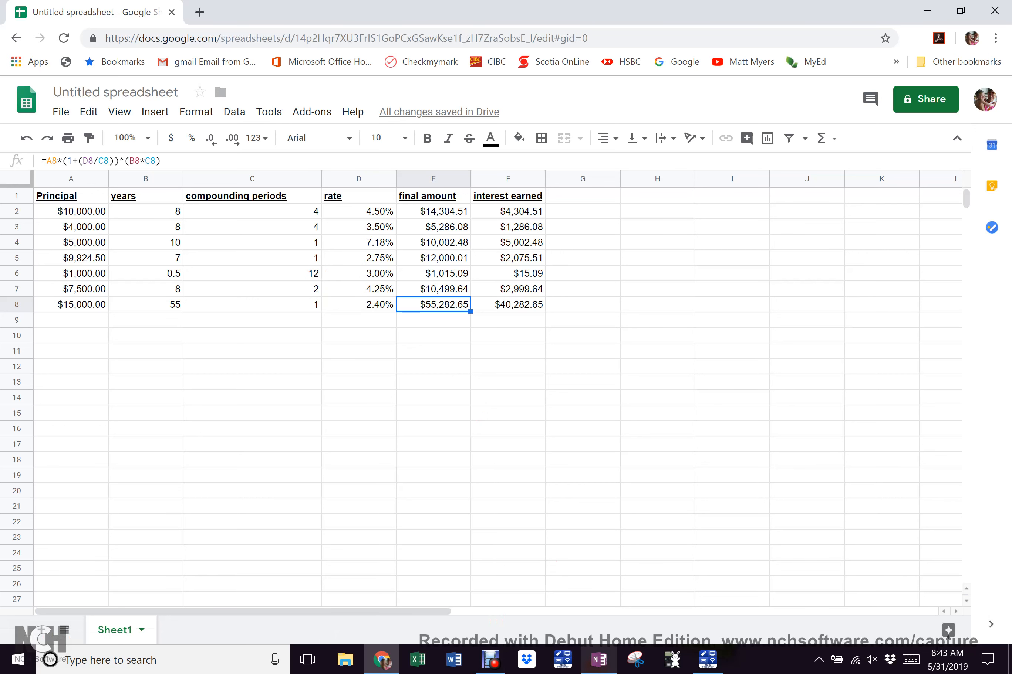
Switch to the OneNote notebook from the taskbar
{"action": "left_click", "coordinate": [599, 660]}
Enlarge the OneNote window to full screen, showing the handwritten compound-interest formula page
{"action": "left_click_drag", "start_coordinate": [827, 15], "coordinate": [767, 1]}
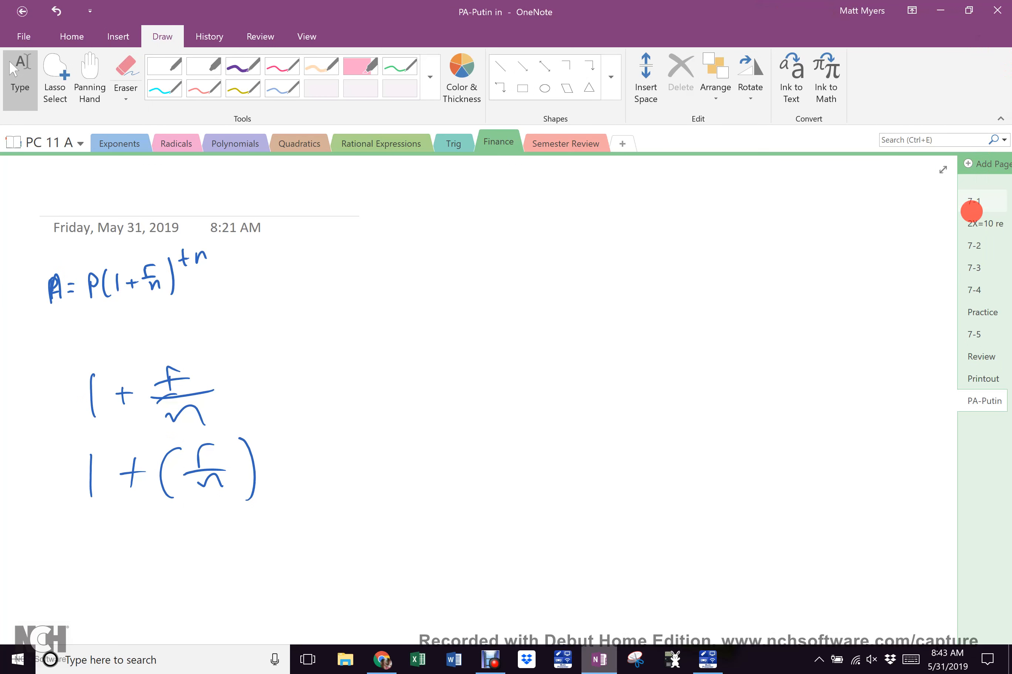
Open OneNote page 7-1 and scroll to problem 8: $1000 at 8% growing to $10 000
{"action": "left_click", "coordinate": [973, 200]}
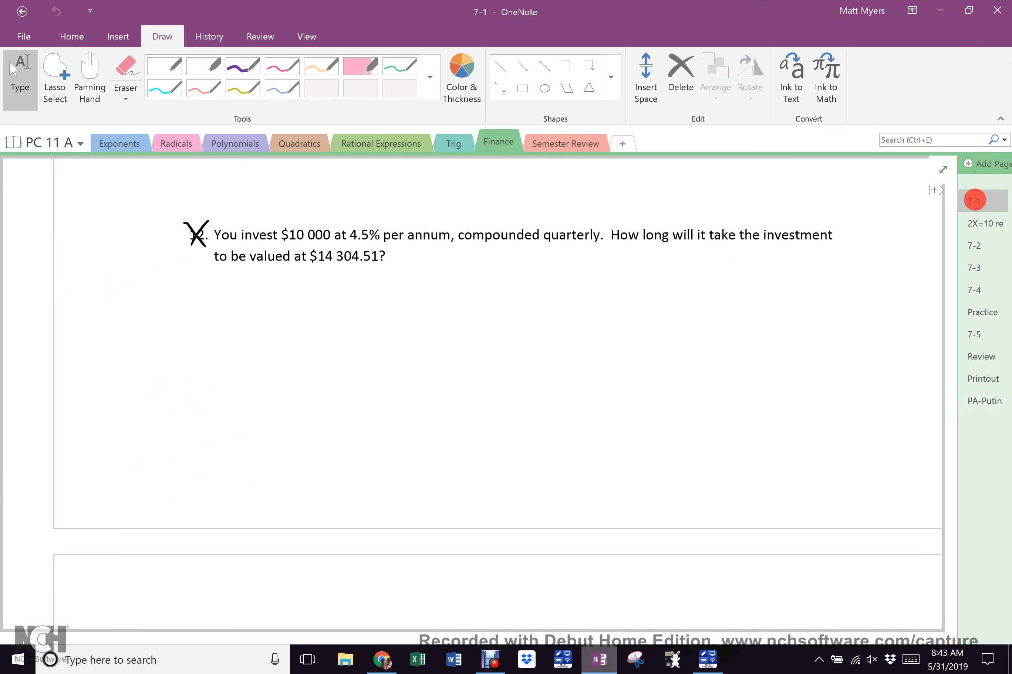
{"action": "scroll", "coordinate": [566, 357], "scroll_direction": "right", "scroll_amount": 1}
{"action": "scroll", "coordinate": [565, 357], "scroll_direction": "up", "scroll_amount": 1}
{"action": "scroll", "coordinate": [565, 357], "scroll_direction": "up", "scroll_amount": 20}
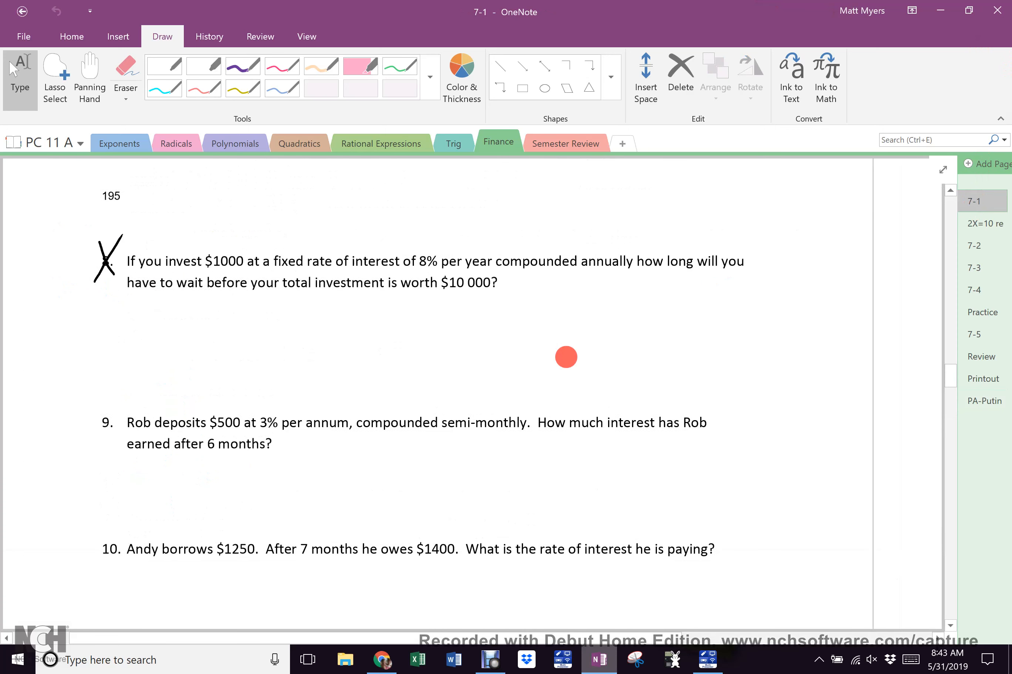
{"action": "scroll", "coordinate": [566, 357], "scroll_direction": "down", "scroll_amount": 10}
{"action": "scroll", "coordinate": [566, 356], "scroll_direction": "down", "scroll_amount": 6}
{"action": "scroll", "coordinate": [566, 357], "scroll_direction": "up", "scroll_amount": 9}
{"action": "scroll", "coordinate": [565, 357], "scroll_direction": "up", "scroll_amount": 15}
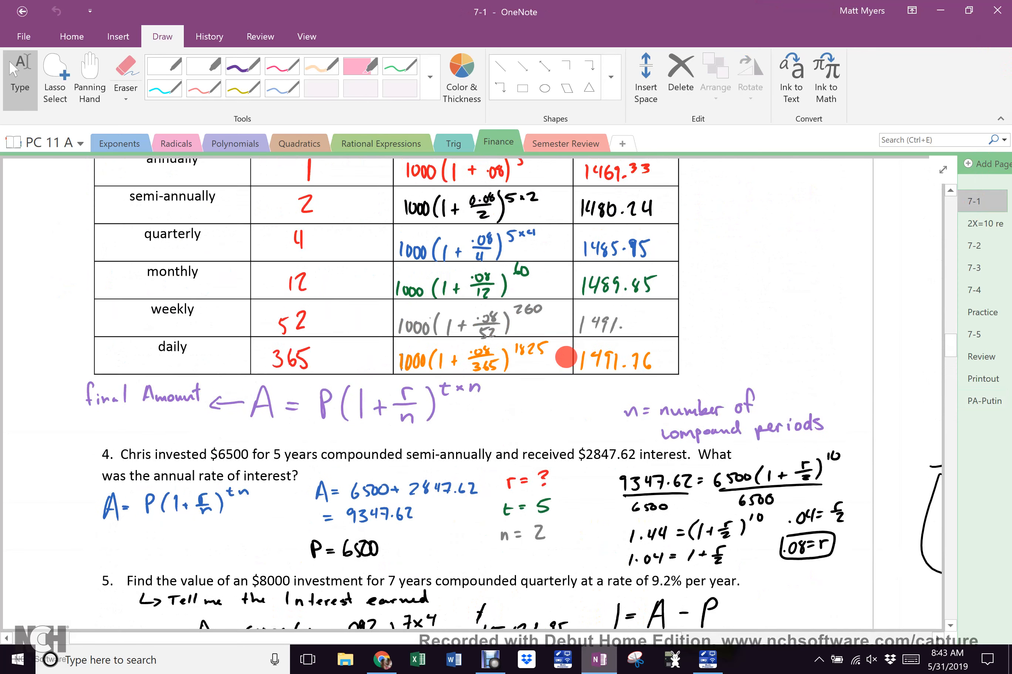
{"action": "scroll", "coordinate": [565, 357], "scroll_direction": "down", "scroll_amount": 20}
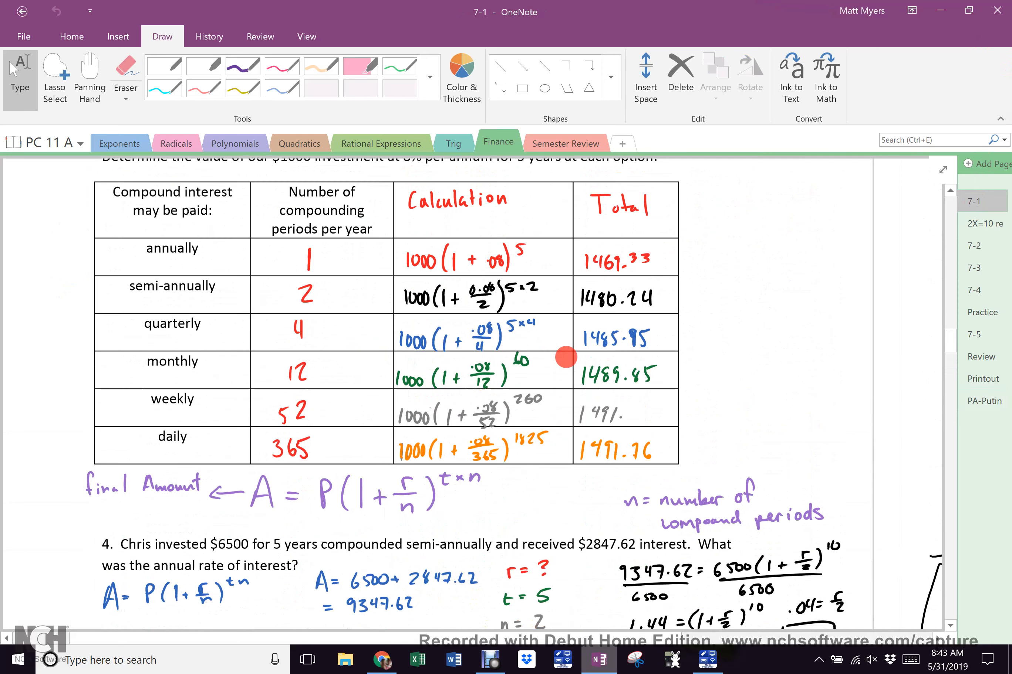
{"action": "scroll", "coordinate": [565, 357], "scroll_direction": "down", "scroll_amount": 15}
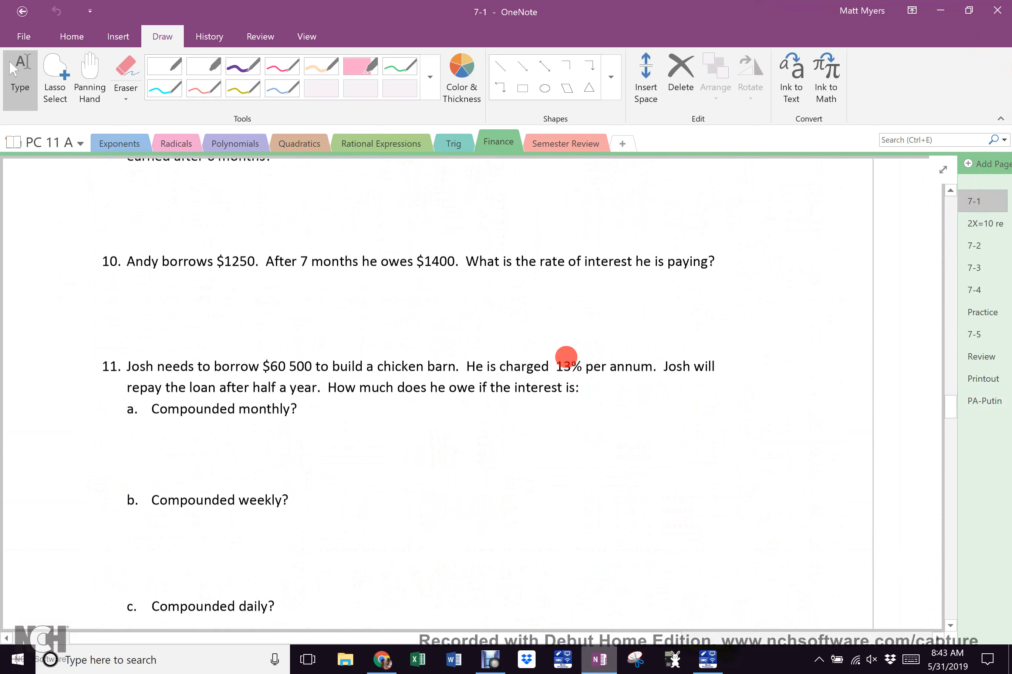
{"action": "scroll", "coordinate": [566, 357], "scroll_direction": "up", "scroll_amount": 10}
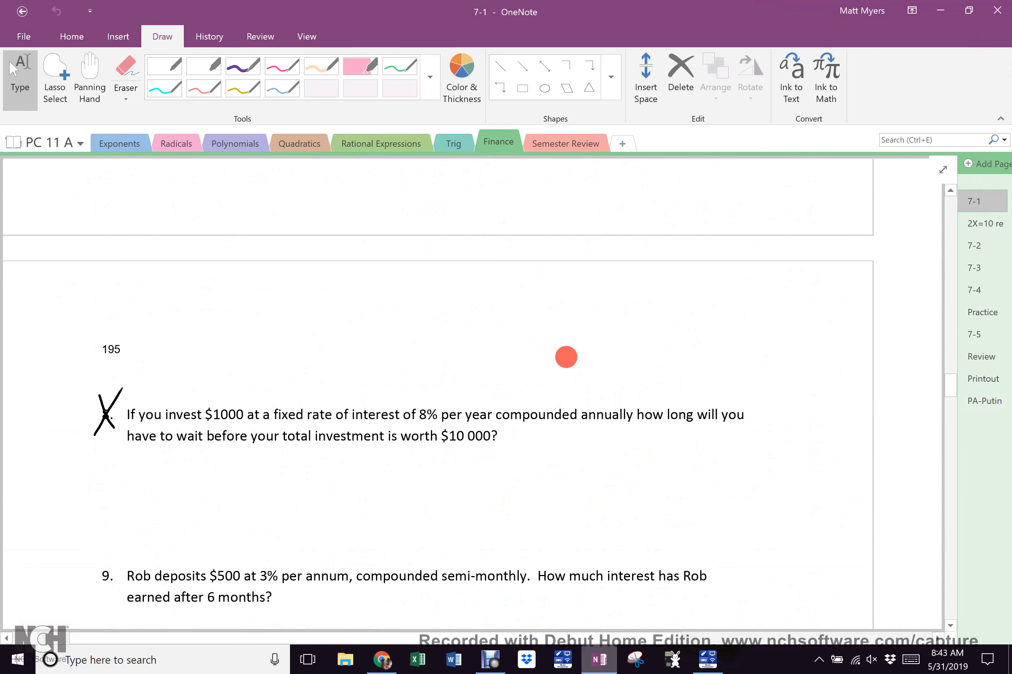
{"action": "scroll", "coordinate": [566, 356], "scroll_direction": "down", "scroll_amount": 1}
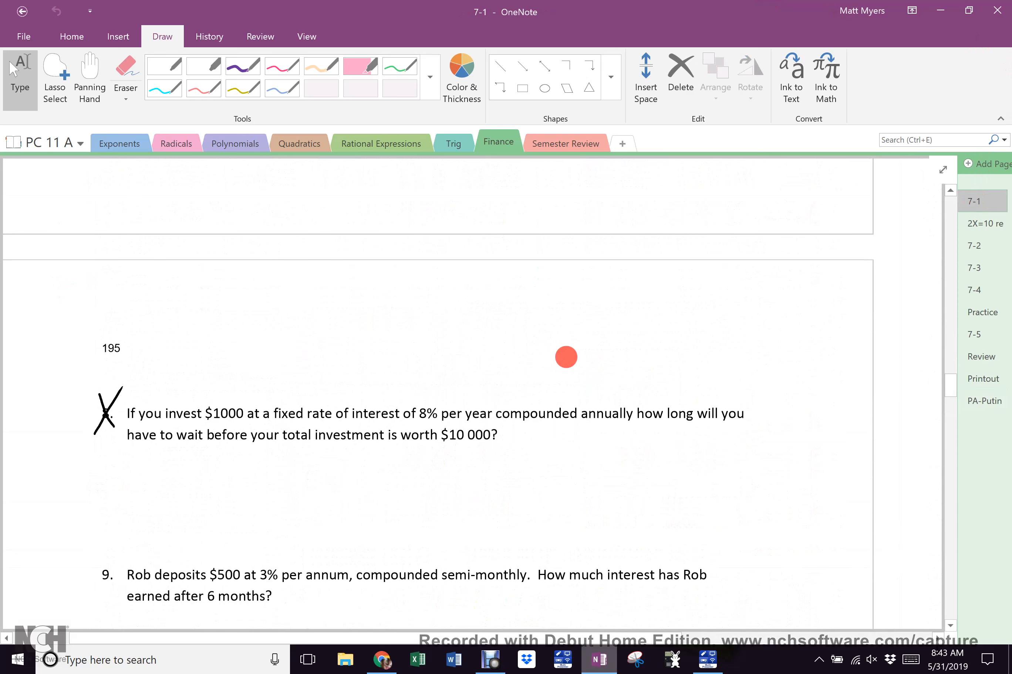
{"action": "scroll", "coordinate": [566, 357], "scroll_direction": "down", "scroll_amount": 1}
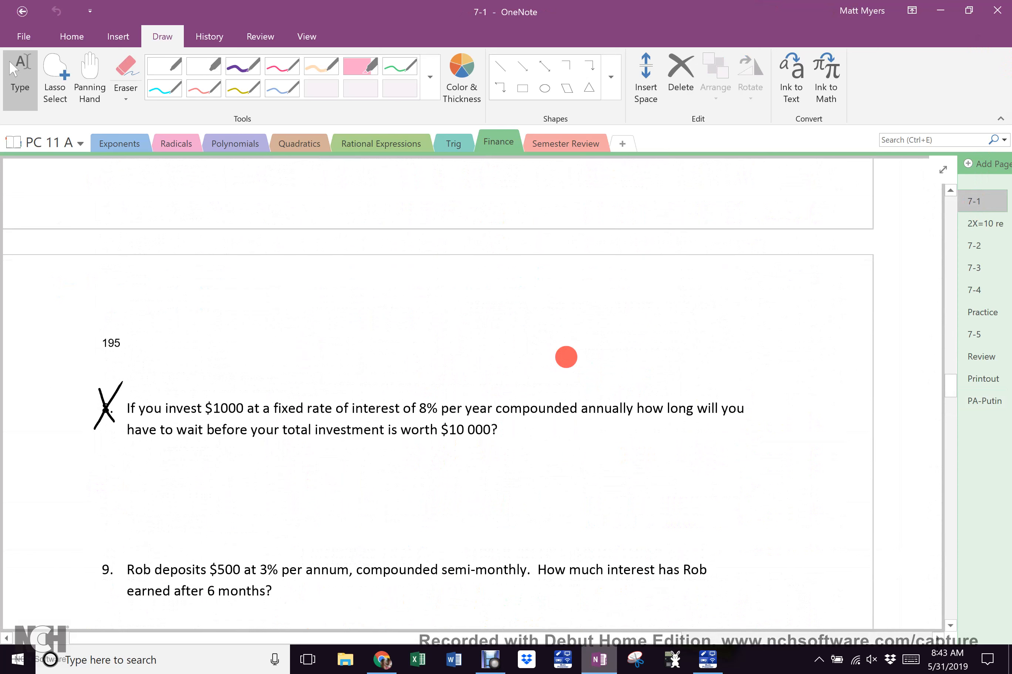
{"action": "scroll", "coordinate": [566, 357], "scroll_direction": "down", "scroll_amount": 1}
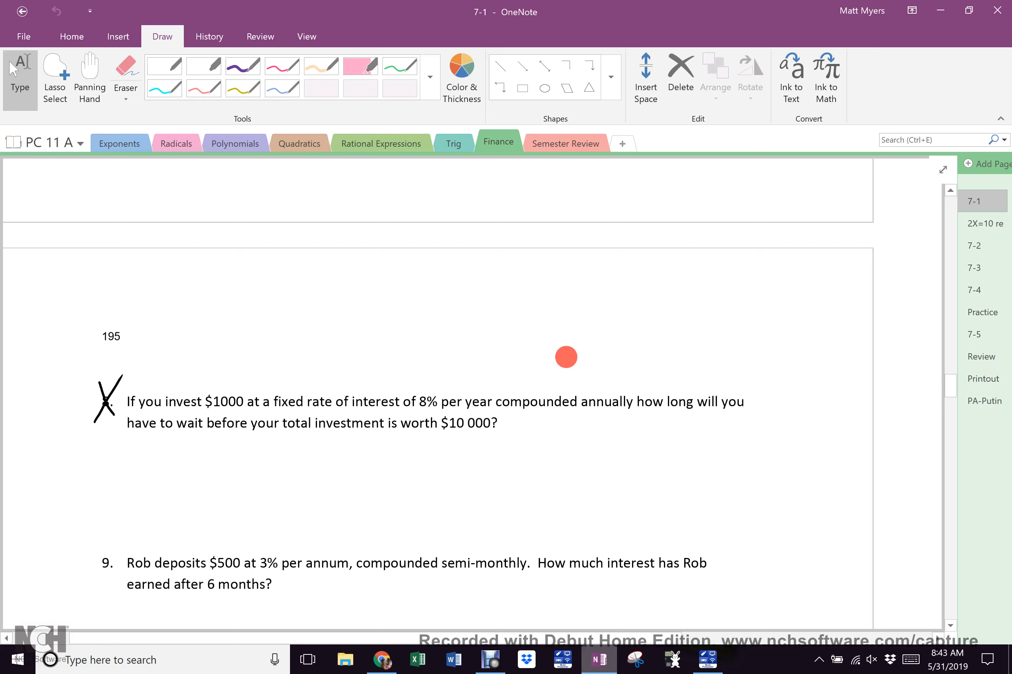
{"action": "scroll", "coordinate": [566, 357], "scroll_direction": "down", "scroll_amount": 2}
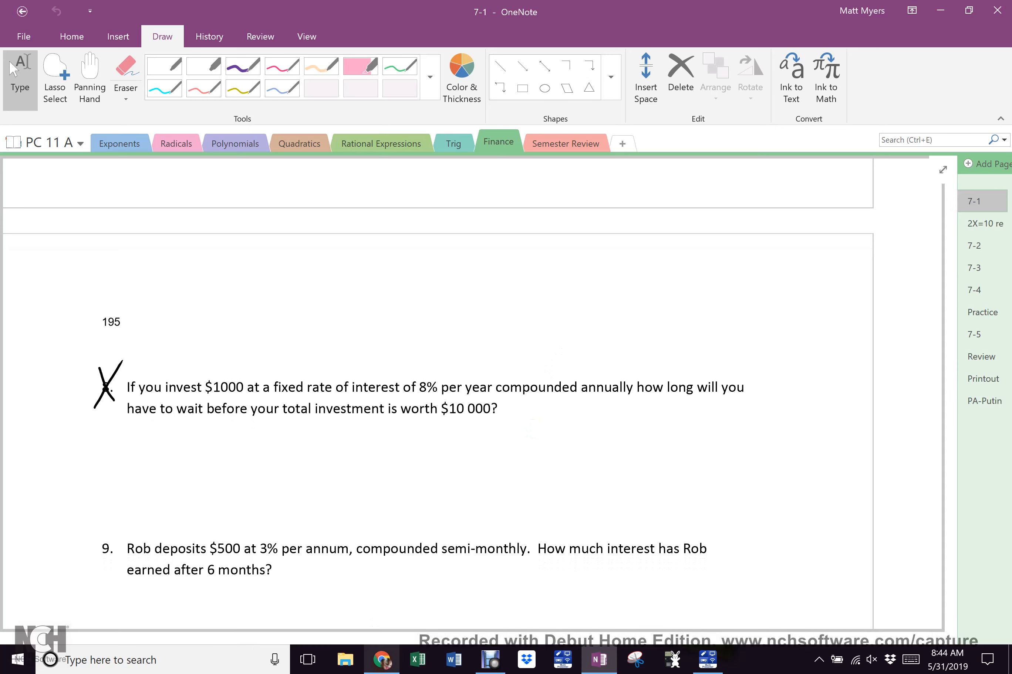
{"action": "left_click", "coordinate": [382, 660]}
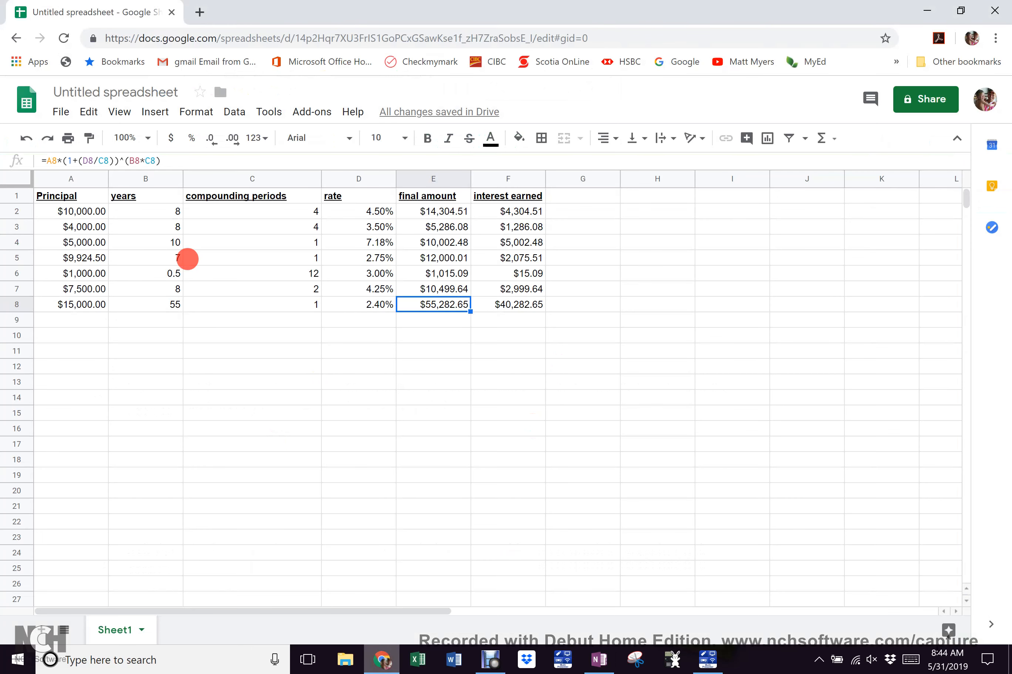
Enter row 9 starting at A9: principal 1000, 30 years, 1 compounding period, 8% rate
{"action": "left_click", "coordinate": [84, 321]}
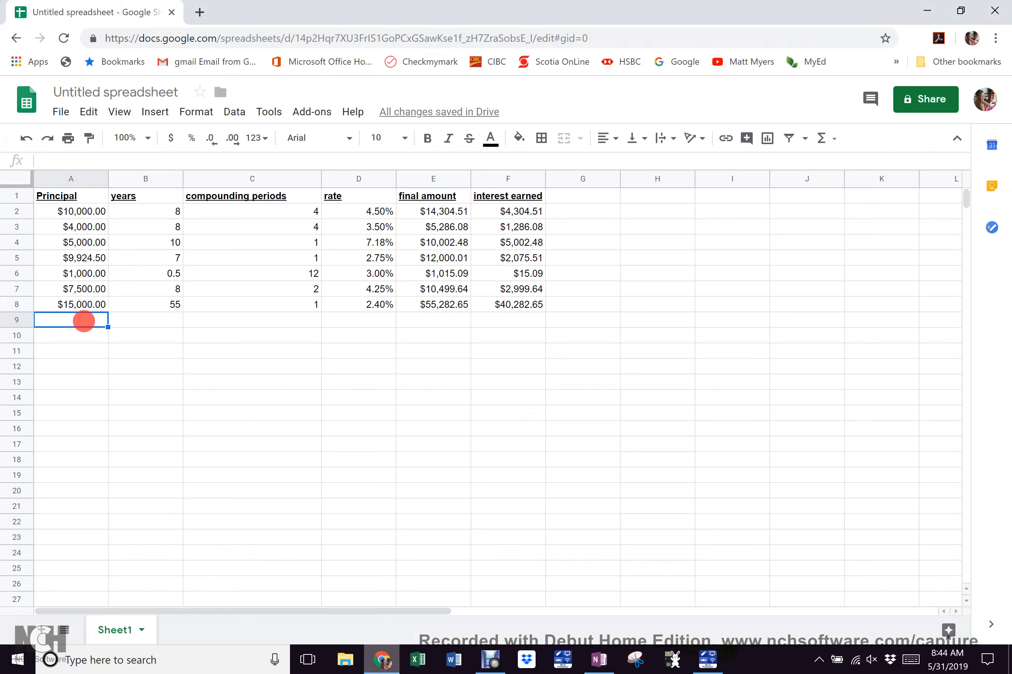
{"action": "type", "text": "1000"}
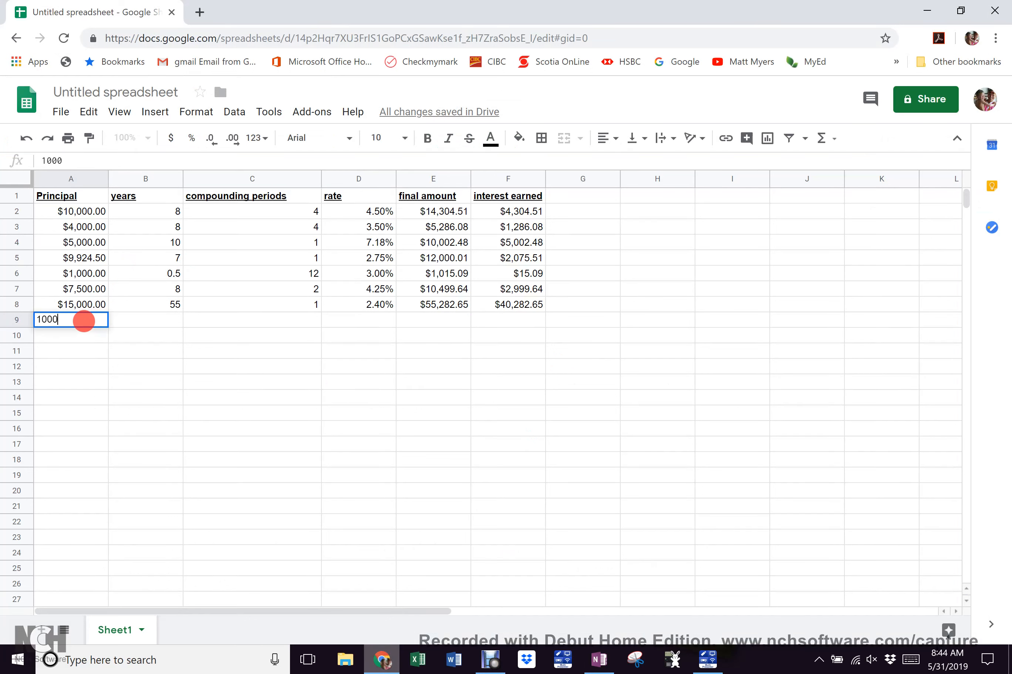
{"action": "key", "text": "Tab"}
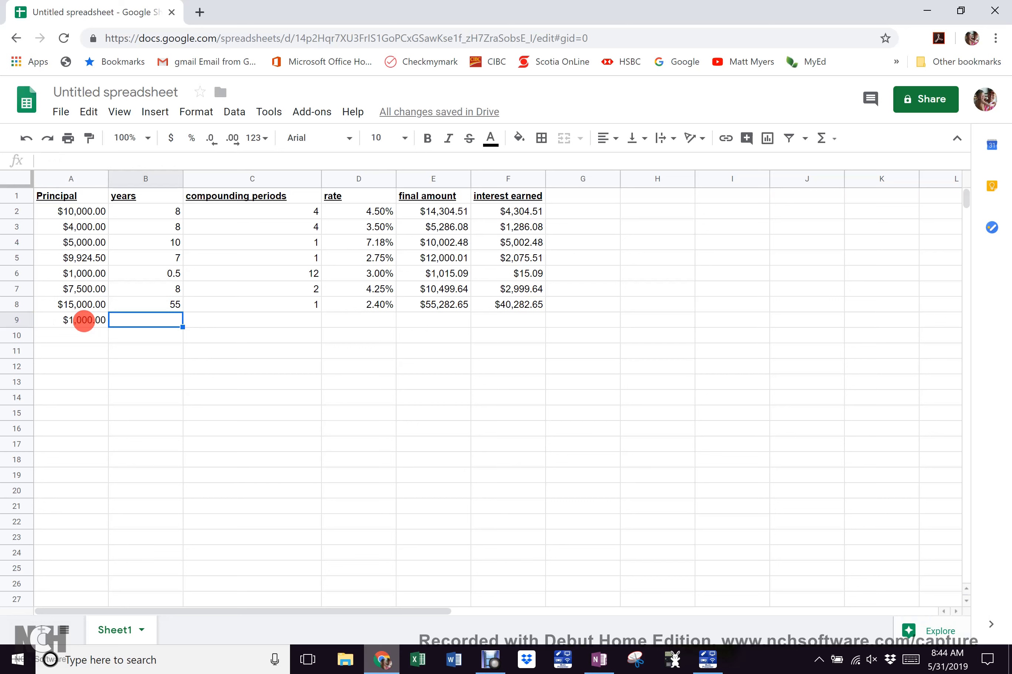
{"action": "type", "text": "330"}
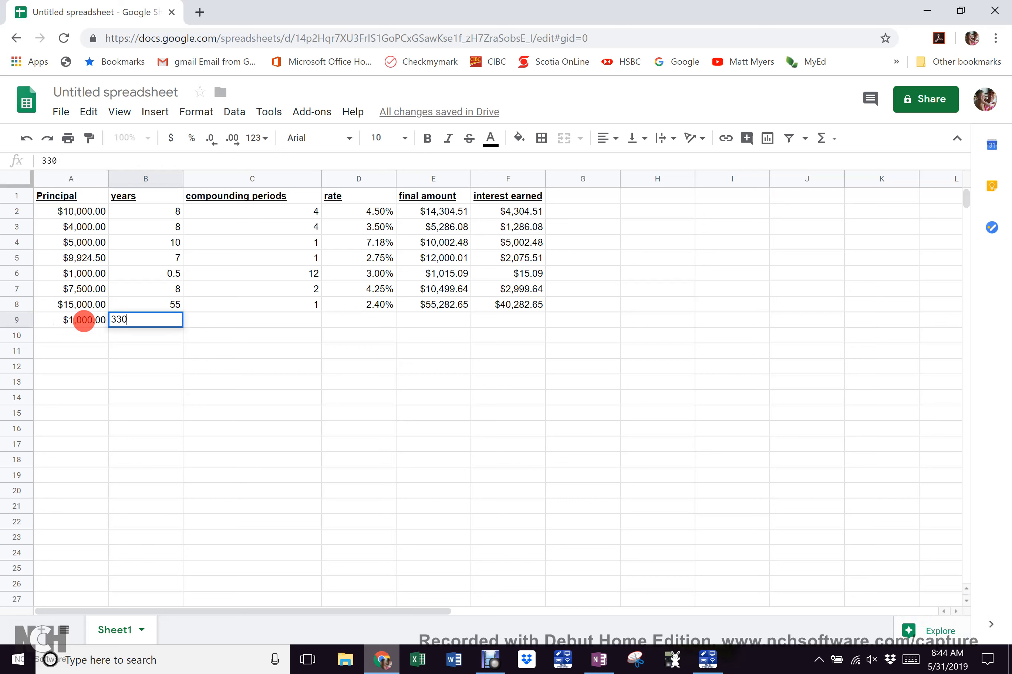
{"action": "key", "text": "BackSpace"}
{"action": "key", "text": "BackSpace"}
{"action": "type", "text": "0"}
{"action": "key", "text": "Tab"}
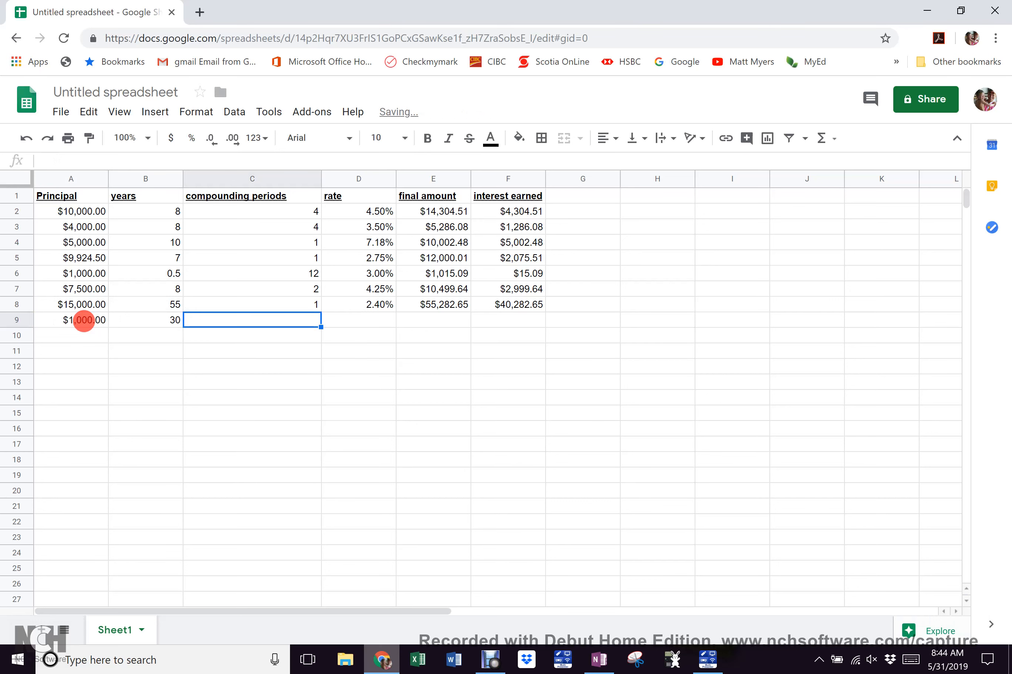
{"action": "type", "text": "1"}
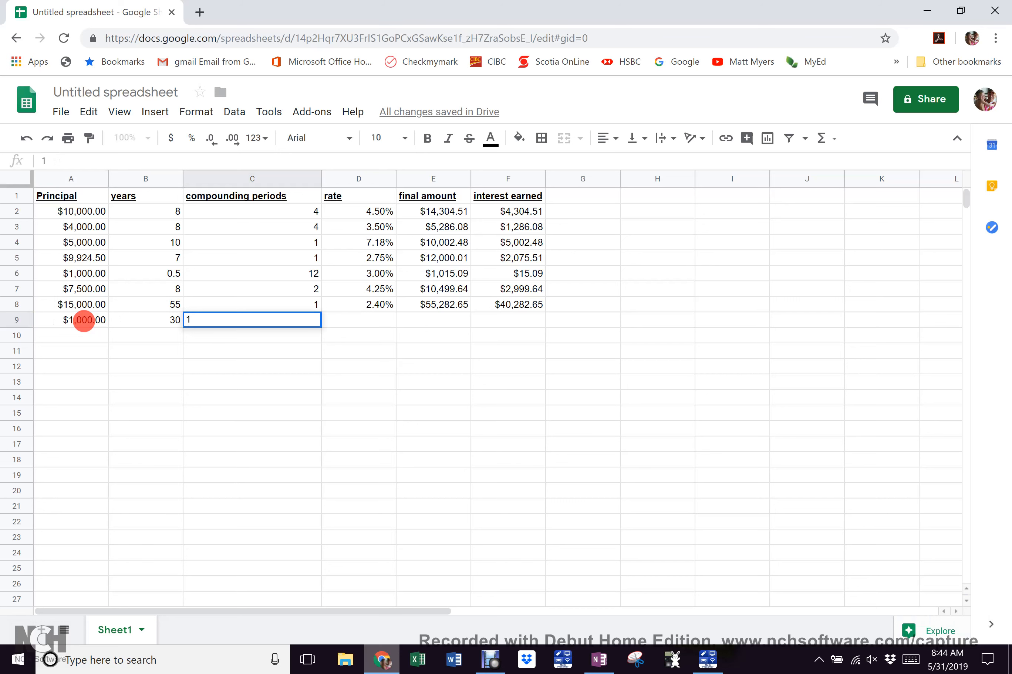
{"action": "key", "text": "Tab"}
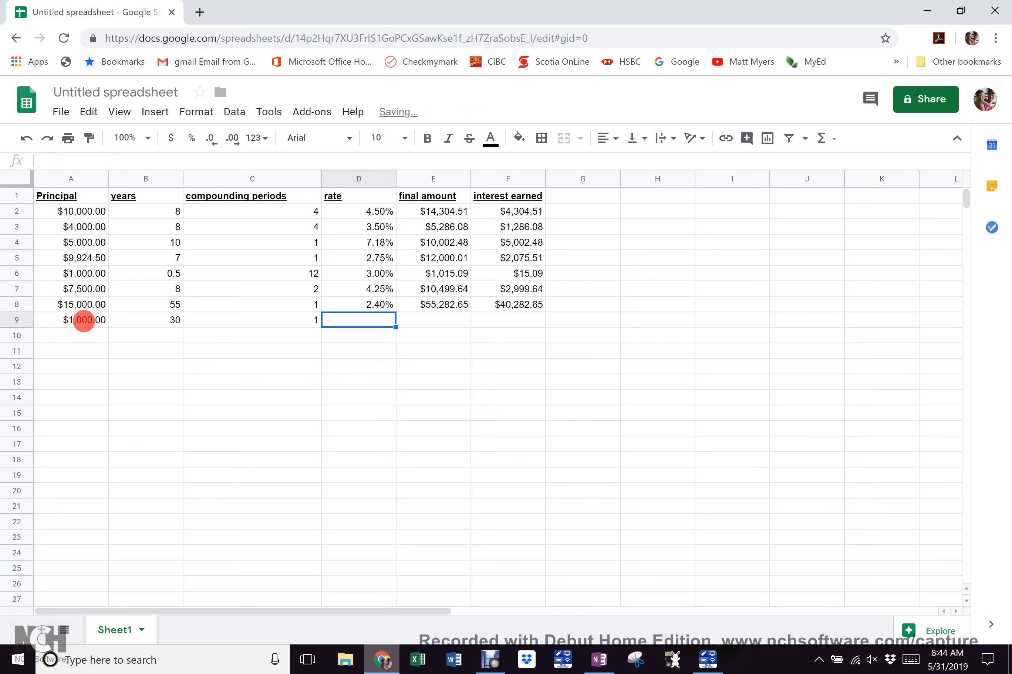
{"action": "type", "text": "8%"}
{"action": "key", "text": "Tab"}
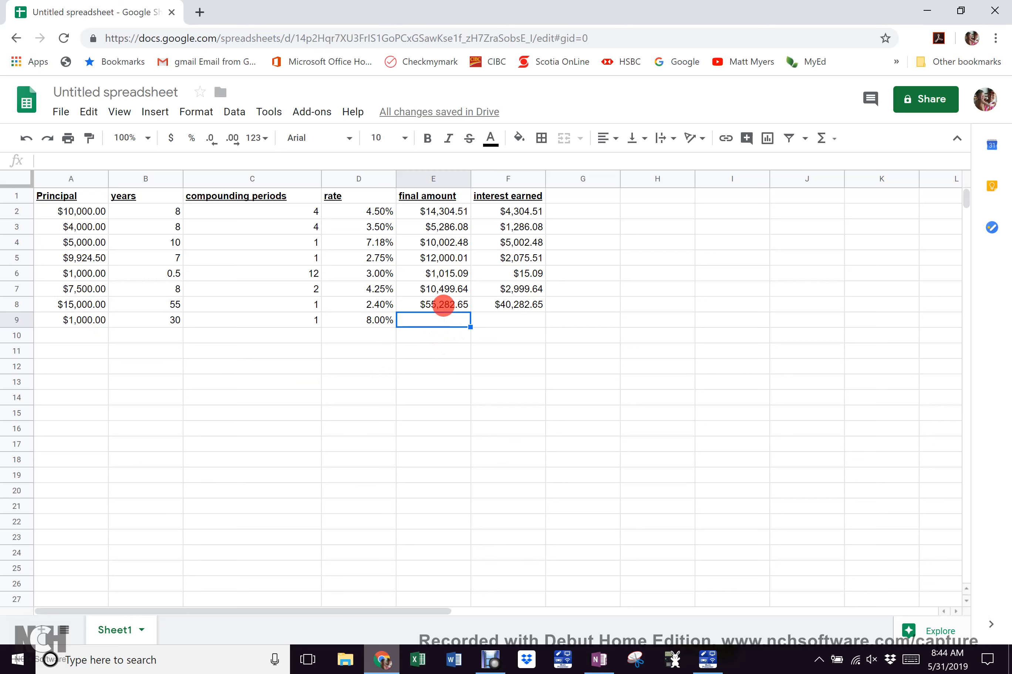
Fill the final amount and interest earned formulas from row 8 down through E8:F20 with Ctrl+D
{"action": "left_click_drag", "start_coordinate": [428, 306], "coordinate": [424, 461]}
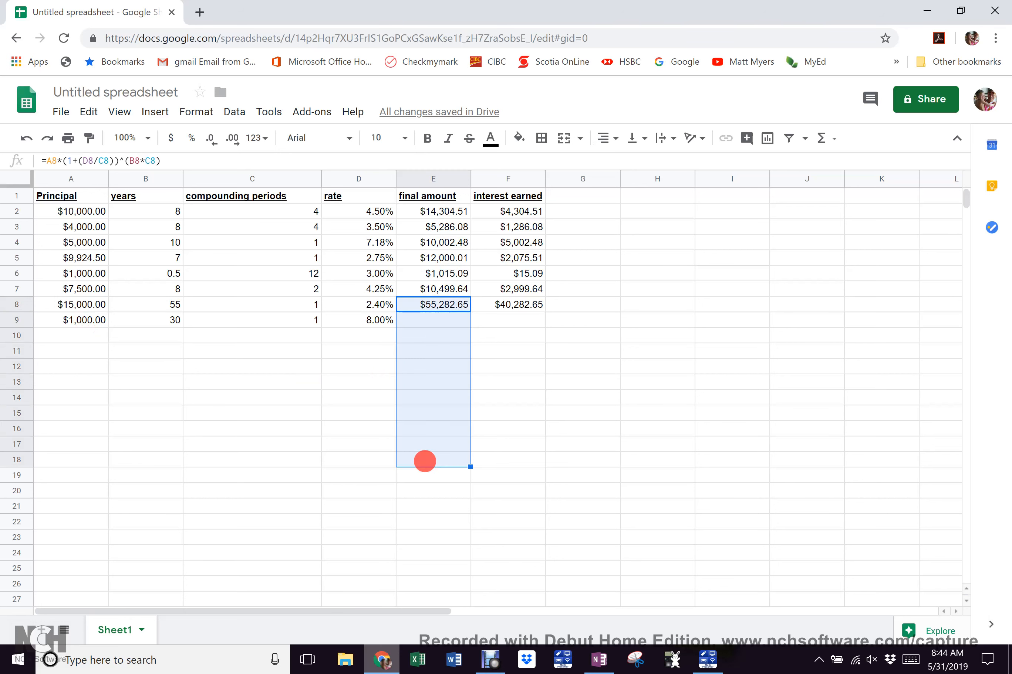
{"action": "left_click", "coordinate": [458, 305]}
{"action": "left_click_drag", "start_coordinate": [459, 305], "coordinate": [514, 498]}
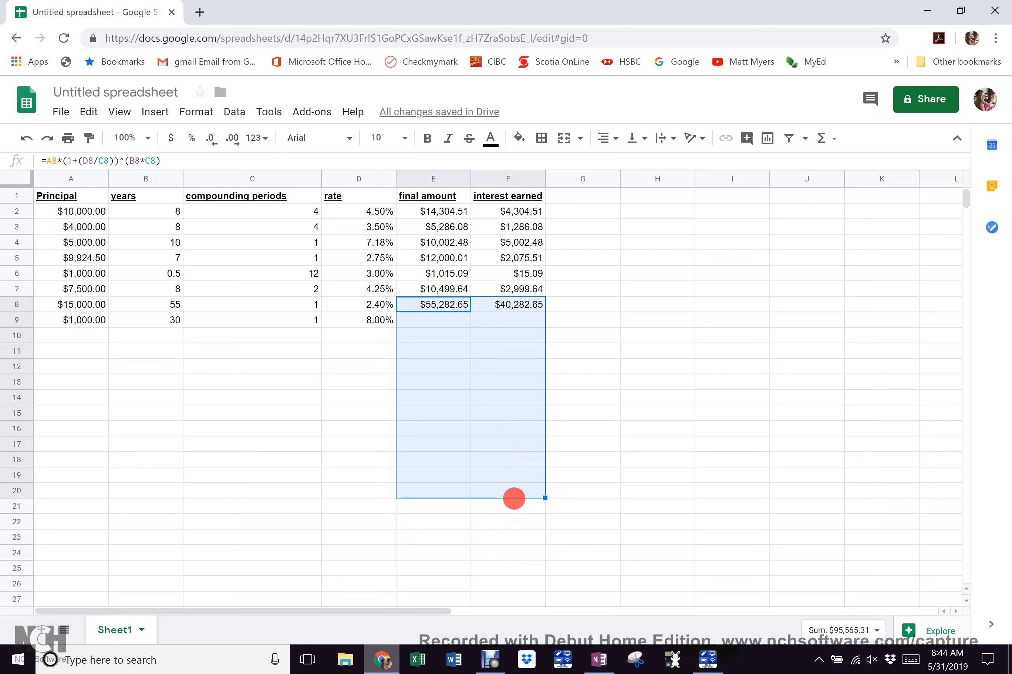
{"action": "key", "text": "ctrl+d"}
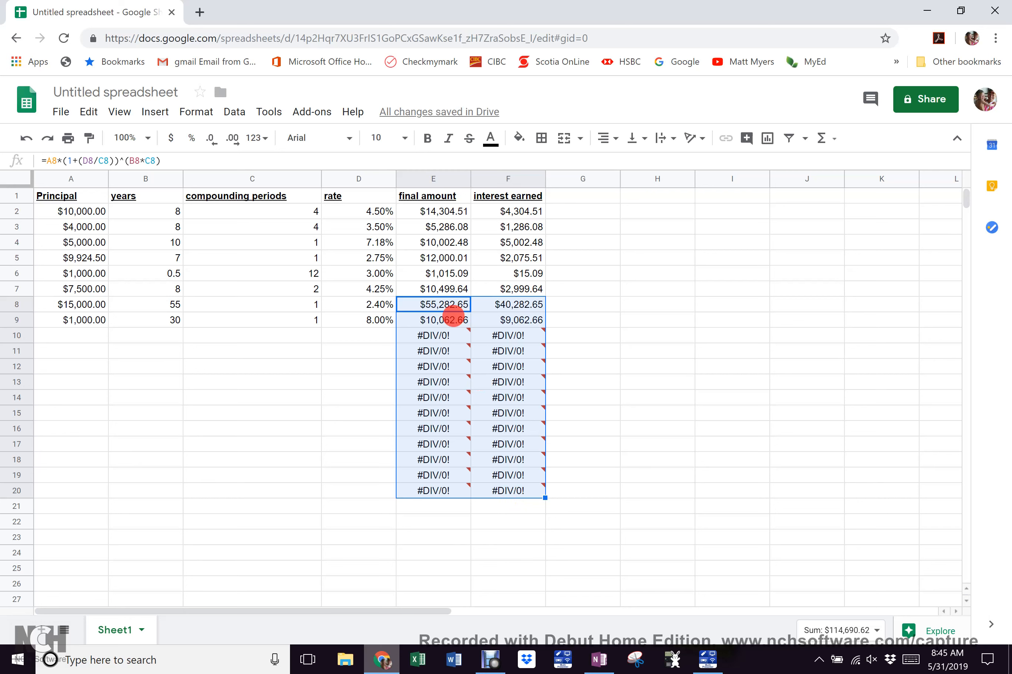
{"action": "left_click", "coordinate": [316, 396]}
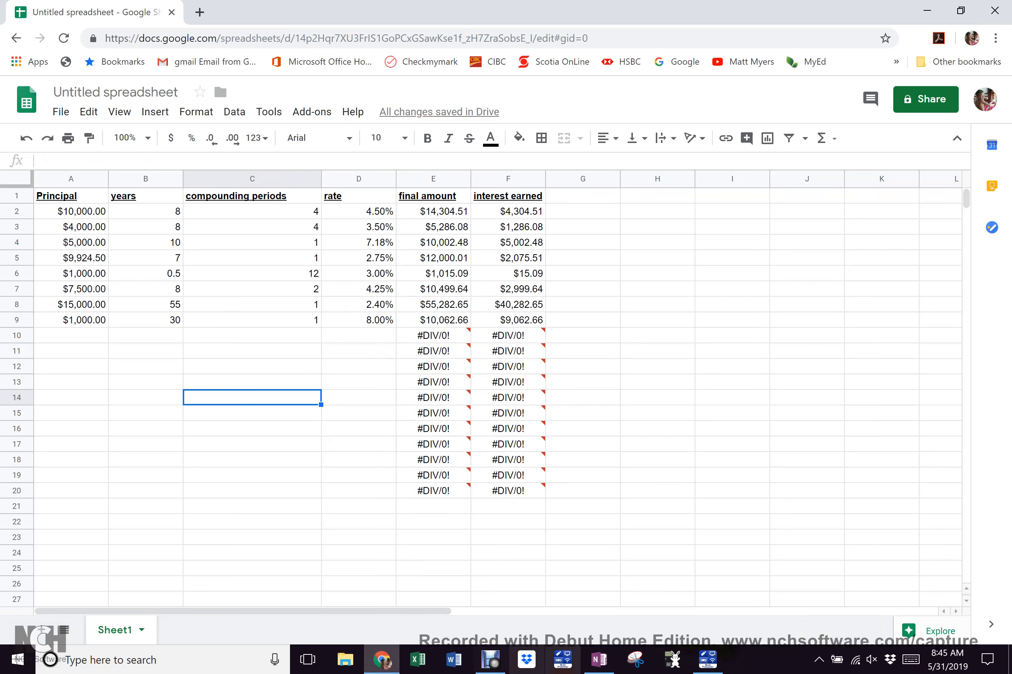
{"action": "left_click", "coordinate": [599, 659]}
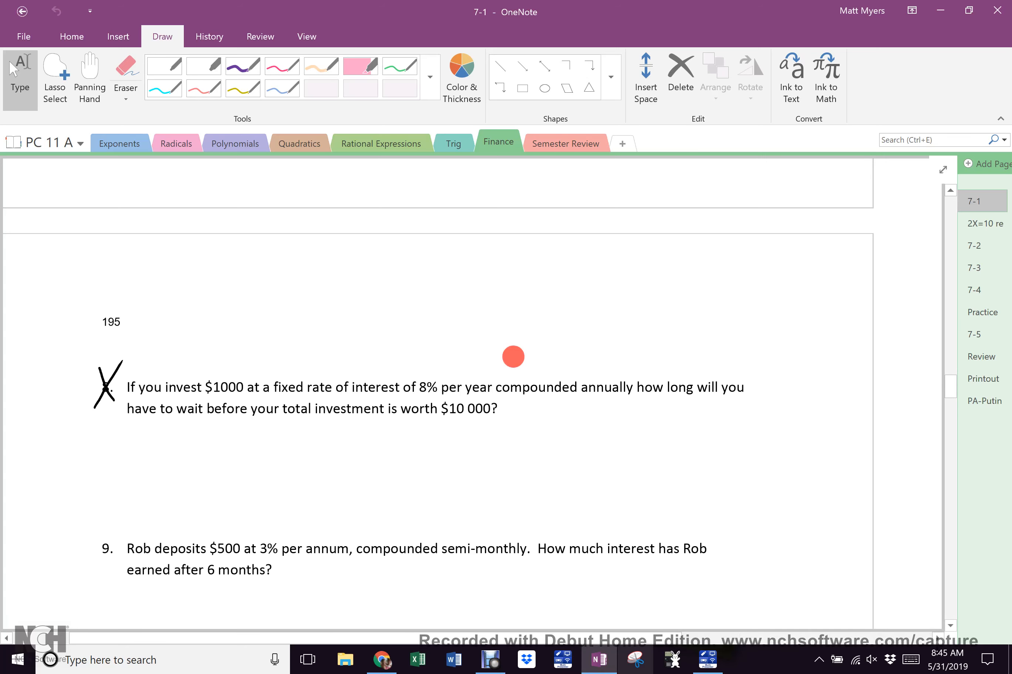
Handwrite A=P(1+r/n)^tn in blue under question 10 on $10 000 at 4.5% quarterly
{"action": "scroll", "coordinate": [513, 357], "scroll_direction": "down", "scroll_amount": 15}
{"action": "scroll", "coordinate": [513, 356], "scroll_direction": "up", "scroll_amount": 15}
{"action": "scroll", "coordinate": [513, 357], "scroll_direction": "down", "scroll_amount": 12}
{"action": "scroll", "coordinate": [514, 357], "scroll_direction": "down", "scroll_amount": 6}
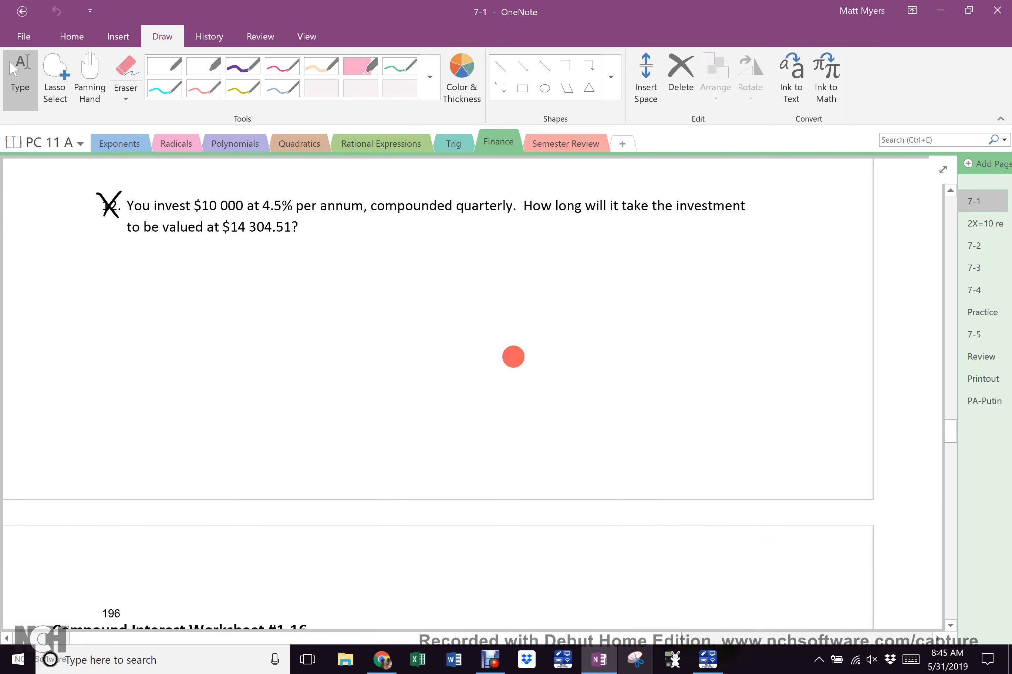
{"action": "mouse_move", "coordinate": [114, 280]}
{"action": "left_mouse_down"}
{"action": "mouse_move", "coordinate": [124, 251]}
{"action": "mouse_move", "coordinate": [126, 278]}
{"action": "left_mouse_up"}
{"action": "left_click_drag", "start_coordinate": [114, 269], "coordinate": [127, 267]}
{"action": "left_click_drag", "start_coordinate": [133, 264], "coordinate": [142, 266]}
{"action": "mouse_move", "coordinate": [148, 262]}
{"action": "left_mouse_down"}
{"action": "mouse_move", "coordinate": [172, 251]}
{"action": "mouse_move", "coordinate": [185, 262]}
{"action": "mouse_move", "coordinate": [233, 265]}
{"action": "mouse_move", "coordinate": [244, 248]}
{"action": "mouse_move", "coordinate": [267, 248]}
{"action": "left_mouse_up"}
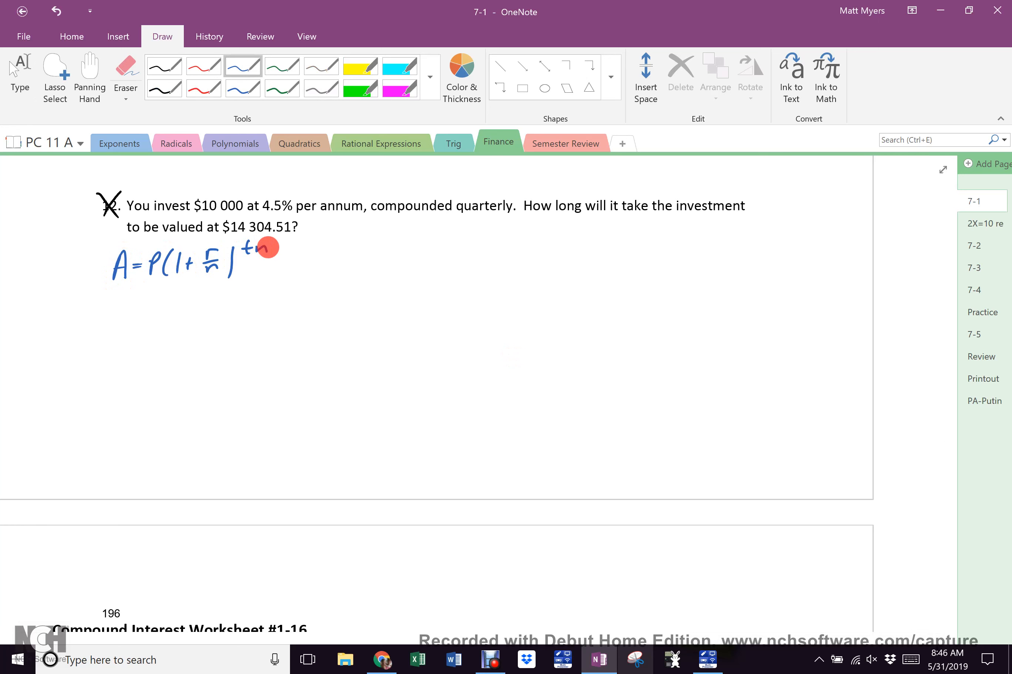
Write P = 10 000 in yellow and r = 0.045 in orange below the formula
{"action": "left_click", "coordinate": [202, 67]}
{"action": "left_click_drag", "start_coordinate": [66, 314], "coordinate": [90, 337]}
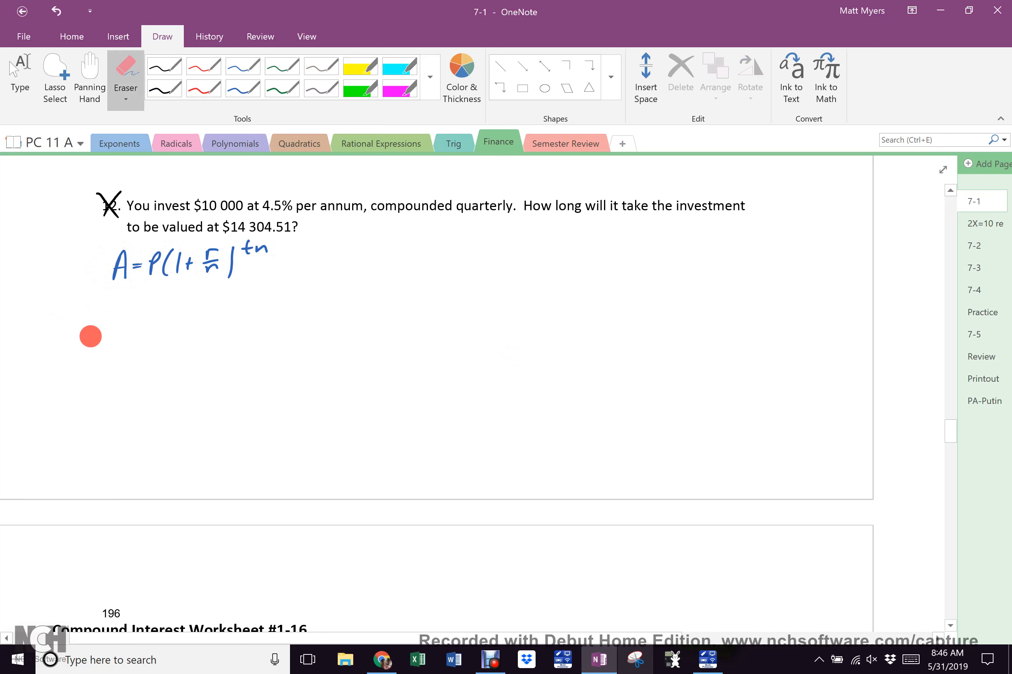
{"action": "left_click", "coordinate": [430, 74]}
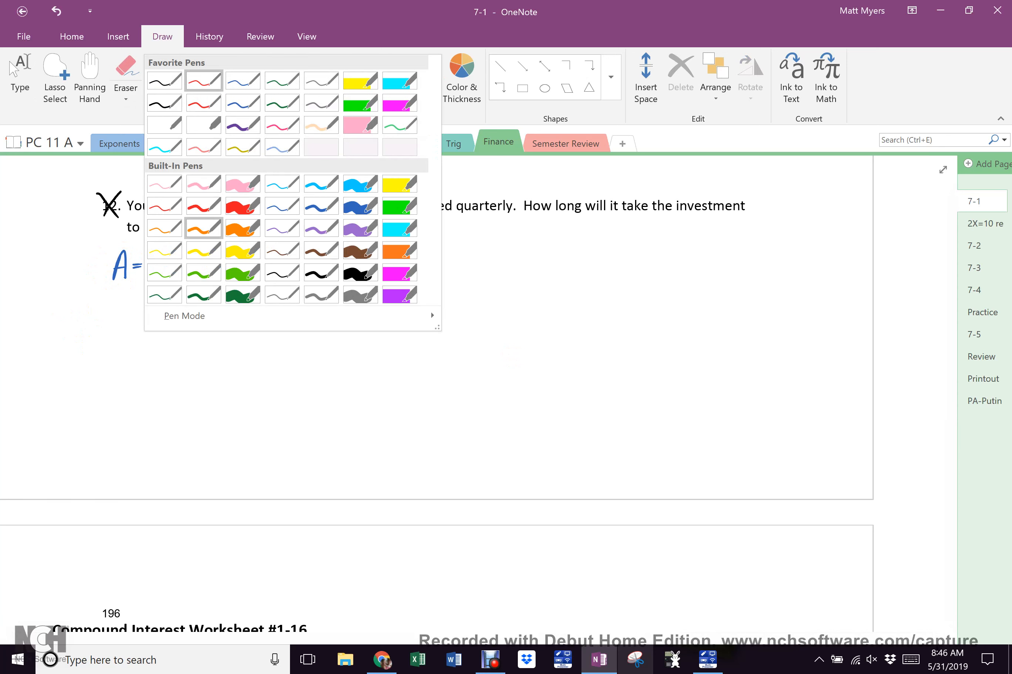
{"action": "left_click", "coordinate": [203, 225]}
{"action": "left_click_drag", "start_coordinate": [62, 318], "coordinate": [77, 305]}
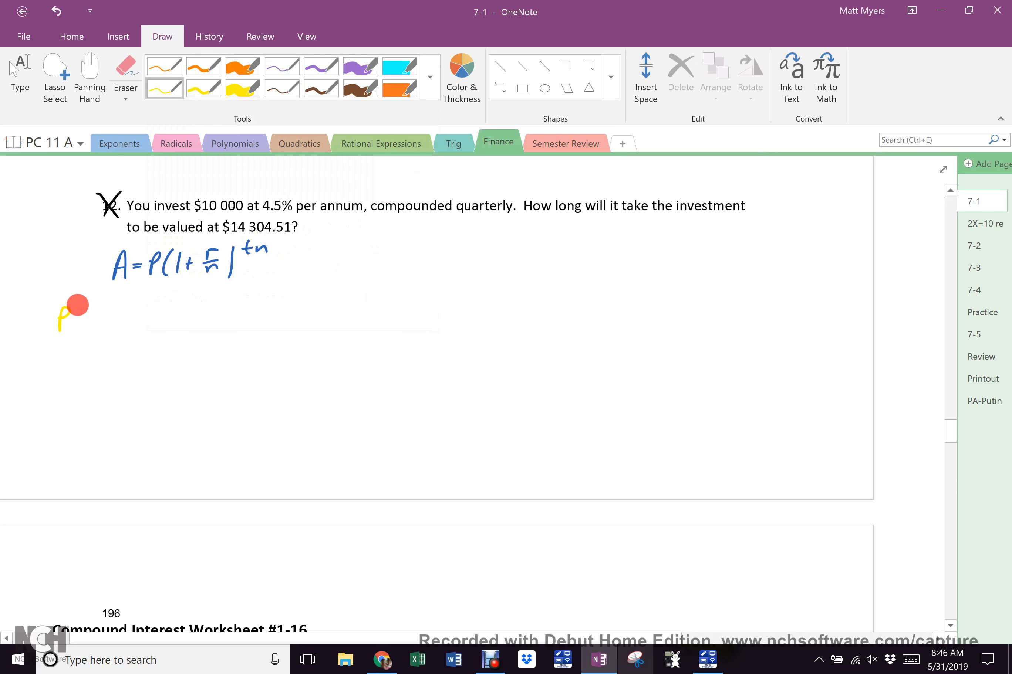
{"action": "mouse_move", "coordinate": [78, 305]}
{"action": "left_mouse_down"}
{"action": "mouse_move", "coordinate": [89, 319]}
{"action": "mouse_move", "coordinate": [152, 320]}
{"action": "left_mouse_up"}
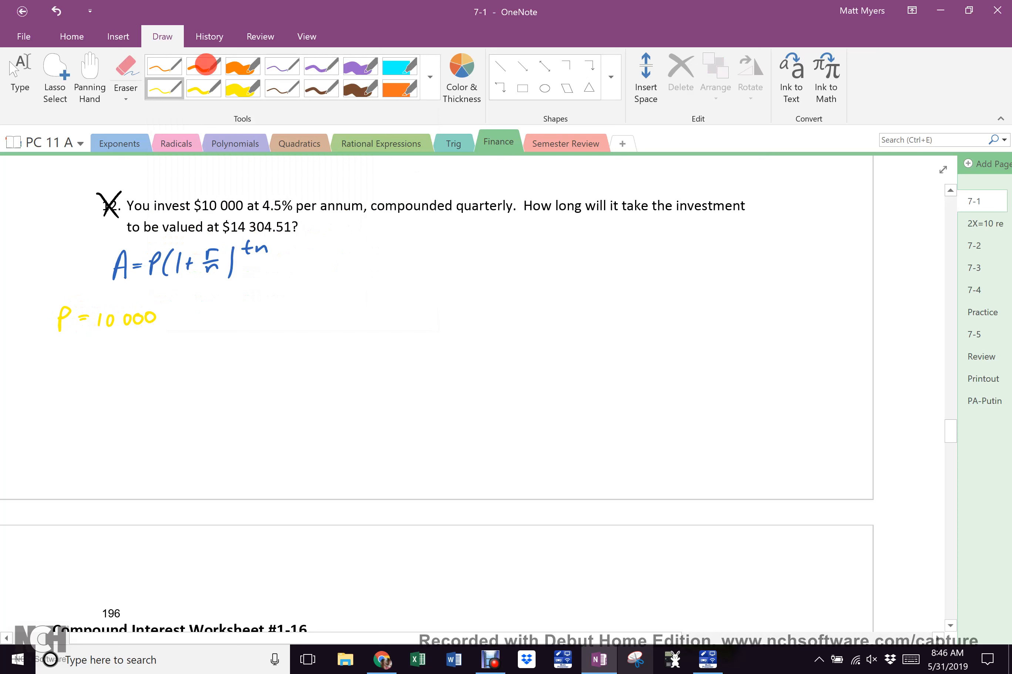
{"action": "left_click", "coordinate": [167, 65]}
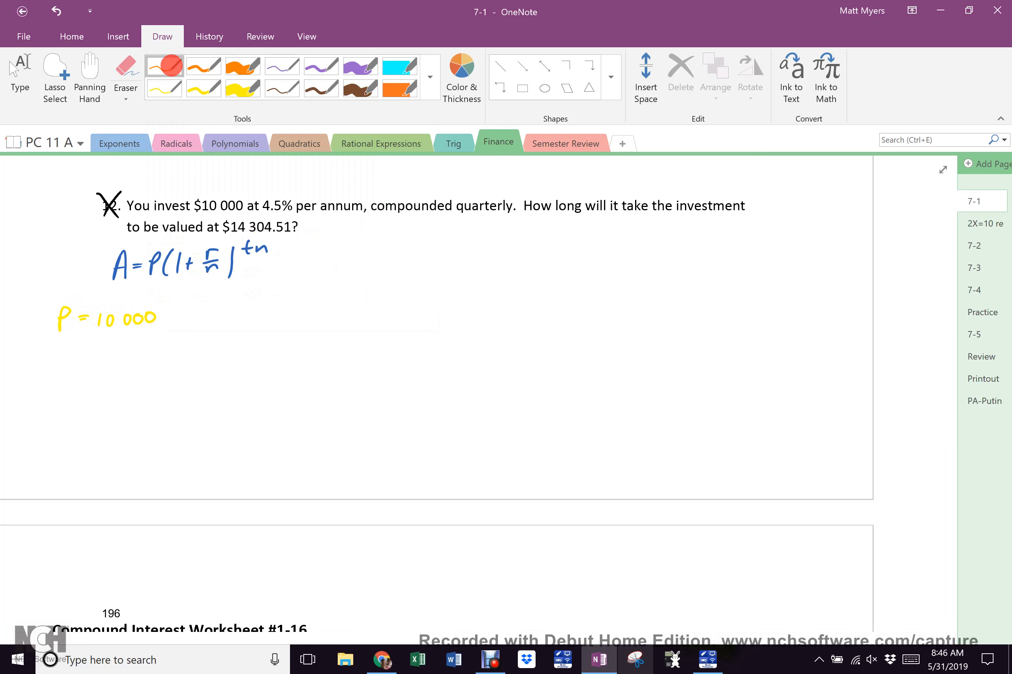
{"action": "left_click_drag", "start_coordinate": [54, 357], "coordinate": [79, 358]}
{"action": "mouse_move", "coordinate": [66, 353]}
{"action": "left_mouse_down"}
{"action": "mouse_move", "coordinate": [123, 348]}
{"action": "mouse_move", "coordinate": [138, 362]}
{"action": "left_mouse_up"}
{"action": "left_click", "coordinate": [114, 357]}
{"action": "left_click_drag", "start_coordinate": [143, 346], "coordinate": [153, 344]}
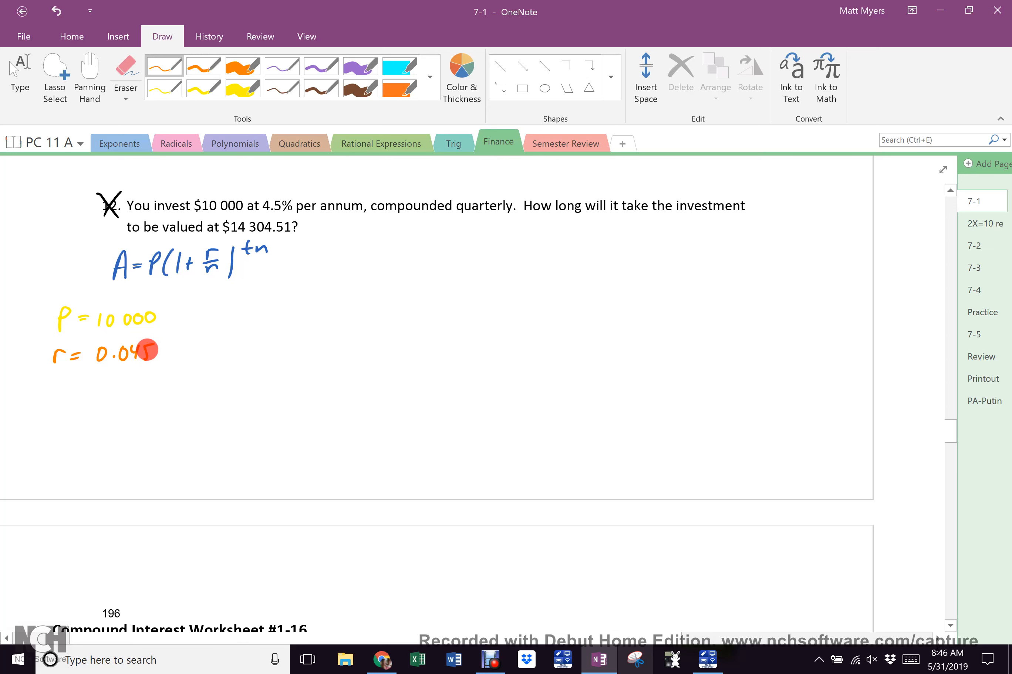
Write n = 4 in purple ink and t = ? for the unknown time
{"action": "left_click", "coordinate": [282, 66]}
{"action": "mouse_move", "coordinate": [51, 383]}
{"action": "left_mouse_down"}
{"action": "mouse_move", "coordinate": [61, 392]}
{"action": "mouse_move", "coordinate": [77, 383]}
{"action": "left_mouse_up"}
{"action": "left_click_drag", "start_coordinate": [68, 391], "coordinate": [101, 391]}
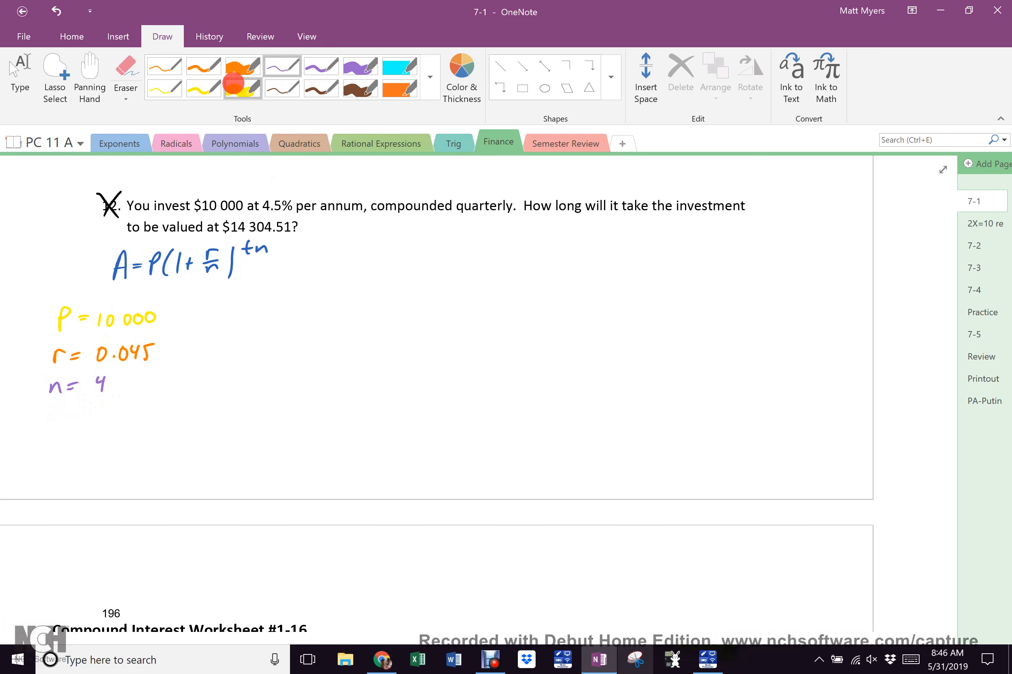
{"action": "mouse_move", "coordinate": [49, 413]}
{"action": "left_mouse_down"}
{"action": "mouse_move", "coordinate": [56, 429]}
{"action": "mouse_move", "coordinate": [56, 420]}
{"action": "left_mouse_up"}
{"action": "left_click_drag", "start_coordinate": [58, 419], "coordinate": [66, 419]}
{"action": "left_click_drag", "start_coordinate": [60, 424], "coordinate": [83, 421]}
{"action": "left_click", "coordinate": [81, 429]}
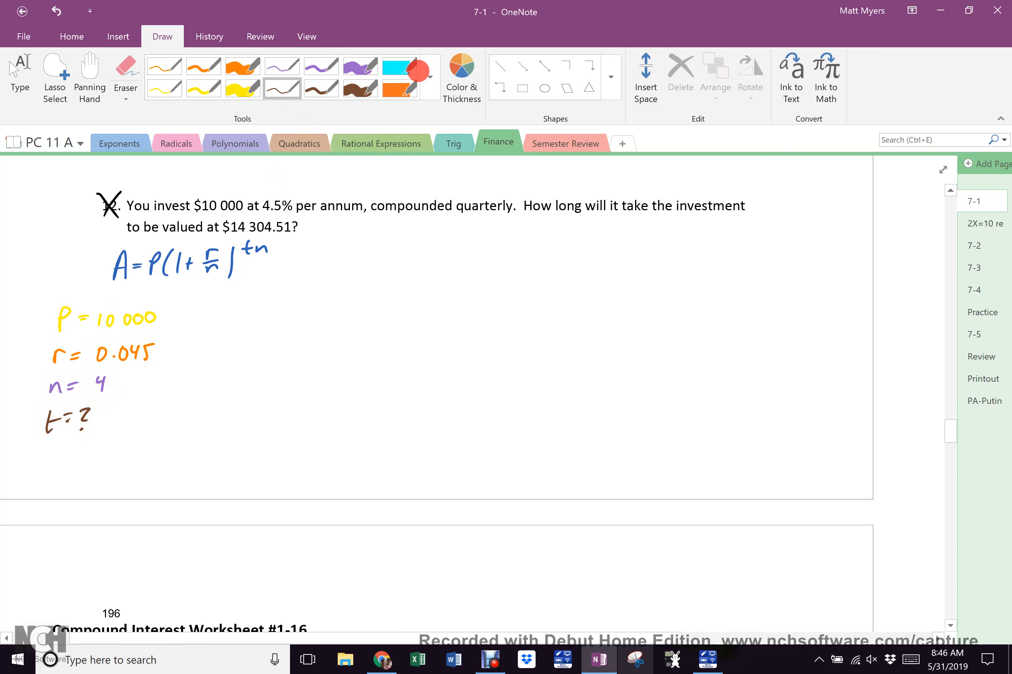
{"action": "left_click", "coordinate": [430, 77]}
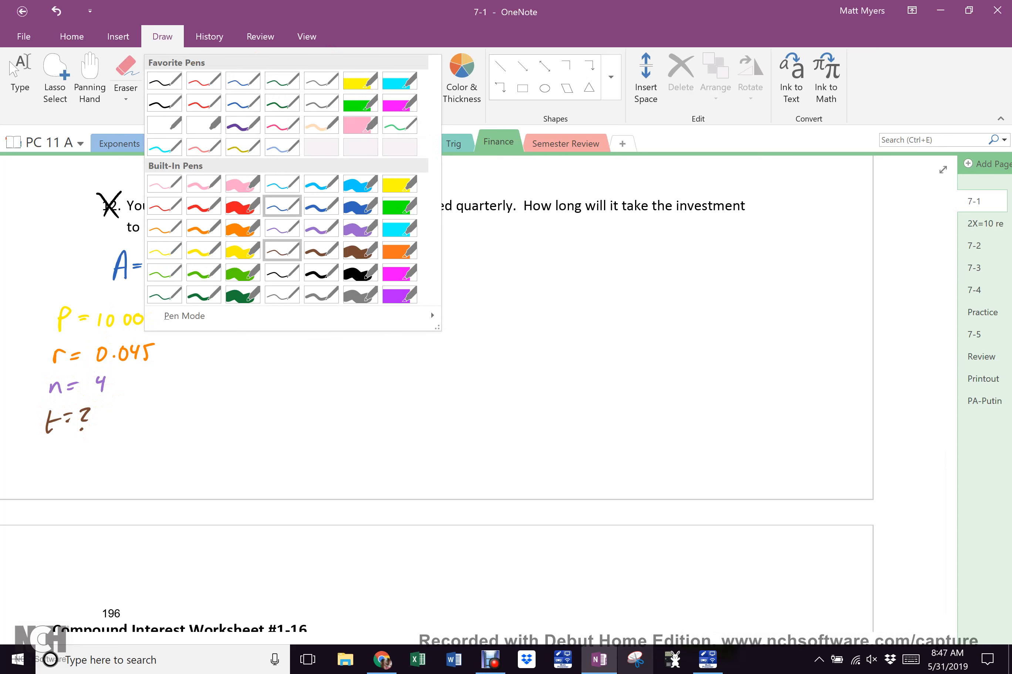
{"action": "left_click", "coordinate": [281, 206]}
Write the substituted equation A = 10000(1 + .045/4)^4t beside the formula in blue
{"action": "mouse_move", "coordinate": [387, 275]}
{"action": "left_mouse_down"}
{"action": "mouse_move", "coordinate": [397, 266]}
{"action": "mouse_move", "coordinate": [403, 274]}
{"action": "left_mouse_up"}
{"action": "left_click_drag", "start_coordinate": [391, 266], "coordinate": [421, 260]}
{"action": "mouse_move", "coordinate": [411, 266]}
{"action": "left_mouse_down"}
{"action": "mouse_move", "coordinate": [484, 254]}
{"action": "mouse_move", "coordinate": [515, 267]}
{"action": "mouse_move", "coordinate": [594, 240]}
{"action": "mouse_move", "coordinate": [617, 239]}
{"action": "mouse_move", "coordinate": [614, 250]}
{"action": "left_mouse_up"}
{"action": "left_click", "coordinate": [578, 242]}
{"action": "left_click_drag", "start_coordinate": [593, 246], "coordinate": [618, 267]}
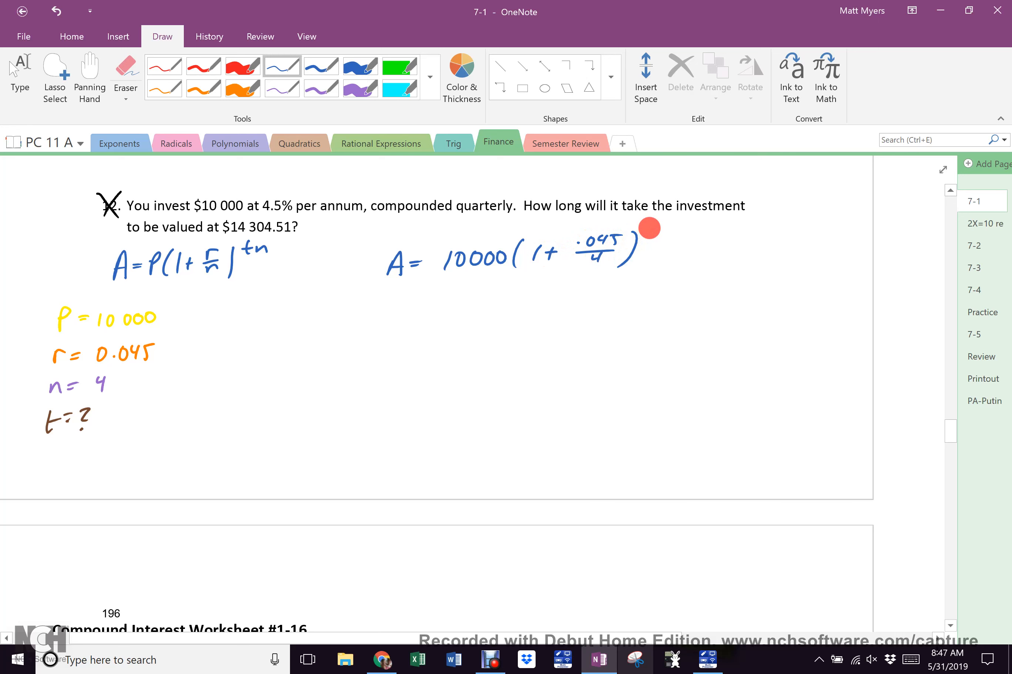
{"action": "left_click_drag", "start_coordinate": [651, 223], "coordinate": [673, 234]}
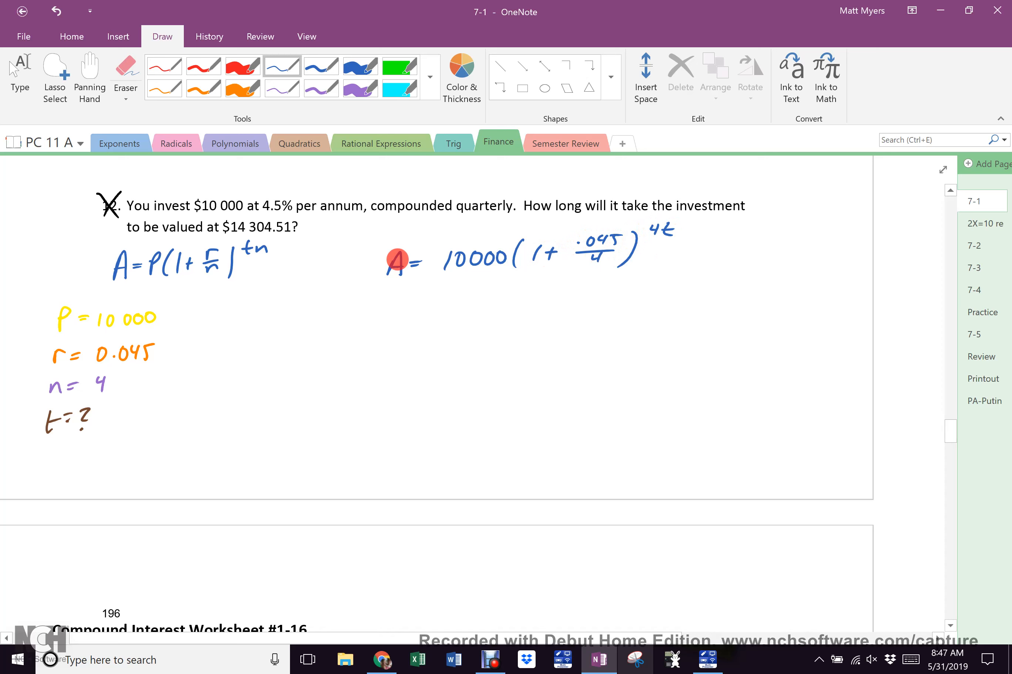
Note A = 14304.51 below t = ?, checking the final amount in the spreadsheet
{"action": "mouse_move", "coordinate": [40, 452]}
{"action": "left_mouse_down"}
{"action": "mouse_move", "coordinate": [35, 476]}
{"action": "mouse_move", "coordinate": [58, 460]}
{"action": "left_mouse_up"}
{"action": "left_click_drag", "start_coordinate": [52, 469], "coordinate": [83, 468]}
{"action": "mouse_move", "coordinate": [90, 456]}
{"action": "left_mouse_down"}
{"action": "mouse_move", "coordinate": [96, 470]}
{"action": "mouse_move", "coordinate": [116, 455]}
{"action": "mouse_move", "coordinate": [128, 466]}
{"action": "left_mouse_up"}
{"action": "mouse_move", "coordinate": [131, 455]}
{"action": "left_mouse_down"}
{"action": "mouse_move", "coordinate": [132, 470]}
{"action": "mouse_move", "coordinate": [152, 469]}
{"action": "left_mouse_up"}
{"action": "left_click_drag", "start_coordinate": [150, 452], "coordinate": [155, 449]}
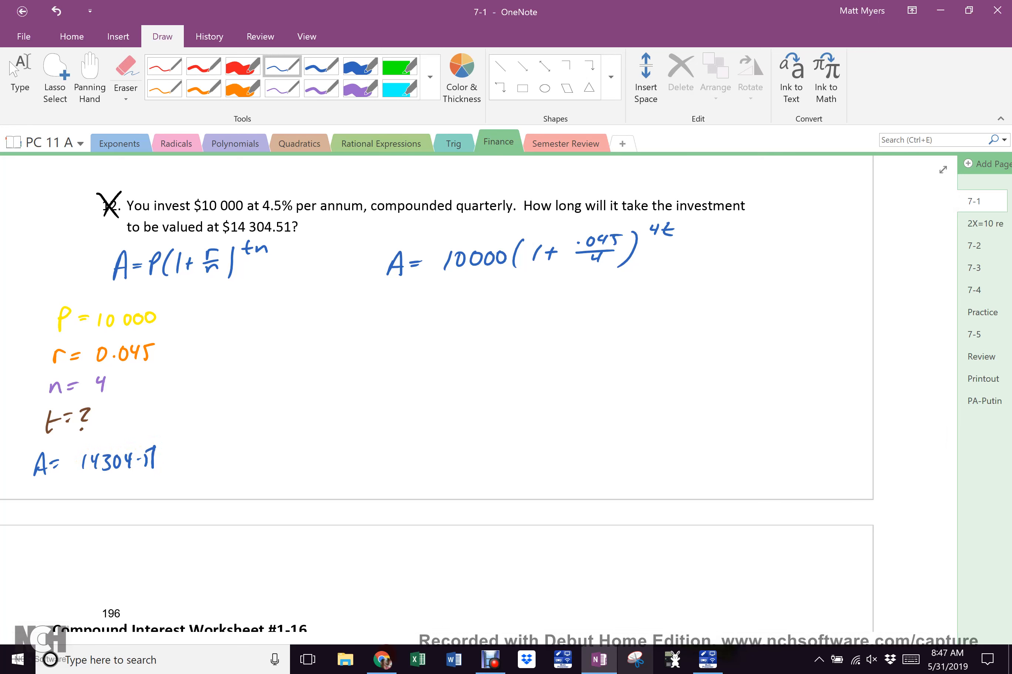
{"action": "left_click", "coordinate": [381, 660]}
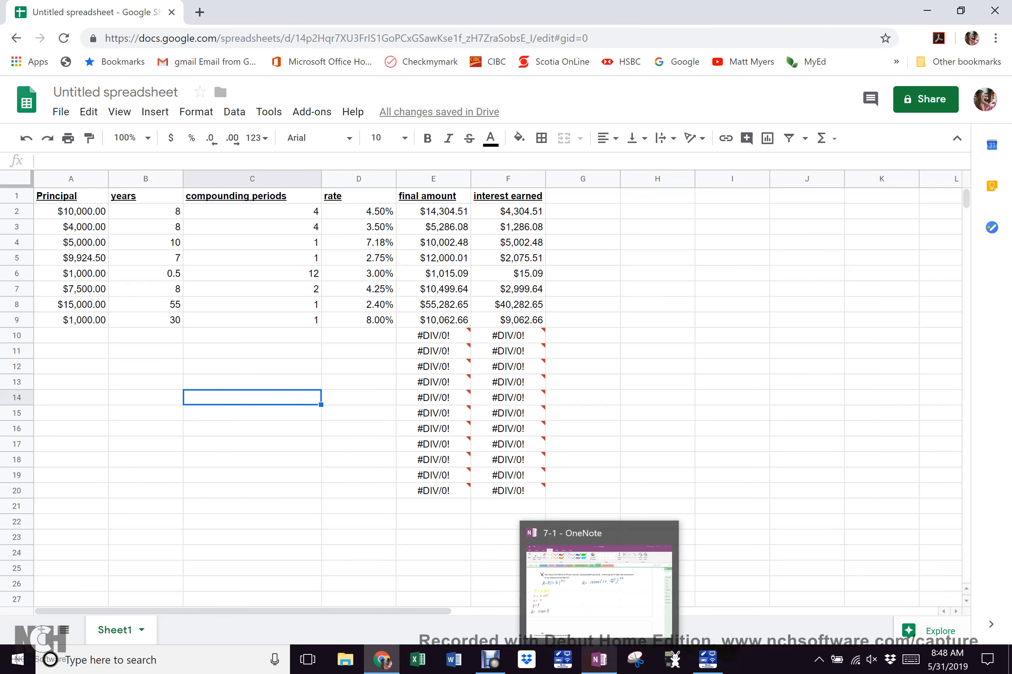
{"action": "left_click", "coordinate": [599, 660]}
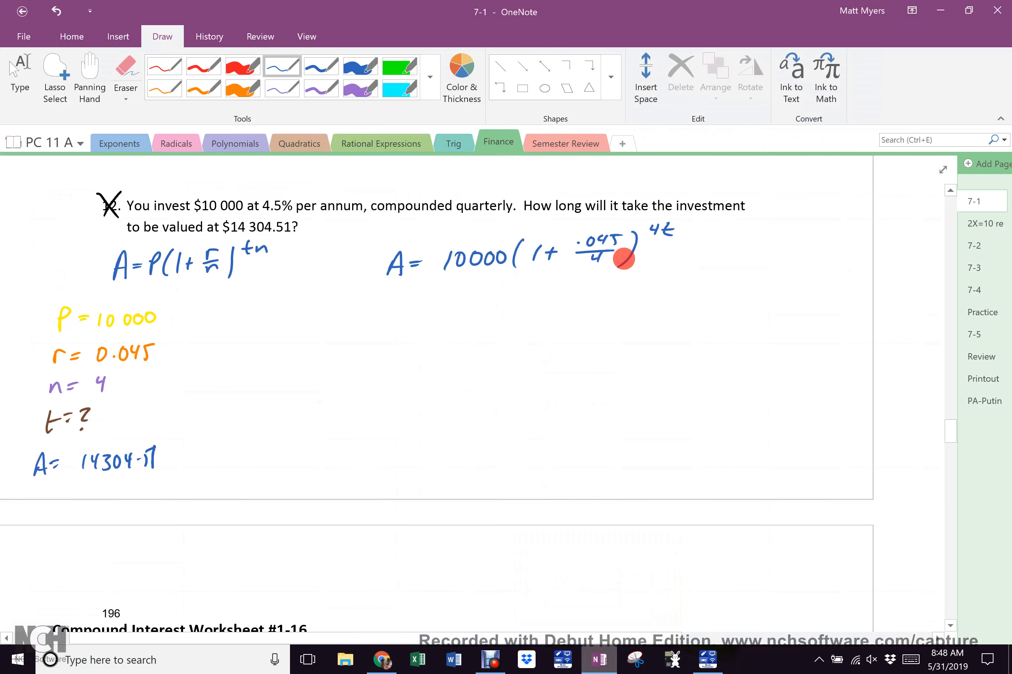
Write 14304.51 = 10000(1 + .045/4)^4t, divide both sides by 10000 cancelling right, circle 4t
{"action": "mouse_move", "coordinate": [343, 309]}
{"action": "left_mouse_down"}
{"action": "mouse_move", "coordinate": [340, 327]}
{"action": "mouse_move", "coordinate": [583, 302]}
{"action": "mouse_move", "coordinate": [573, 314]}
{"action": "mouse_move", "coordinate": [616, 294]}
{"action": "mouse_move", "coordinate": [636, 292]}
{"action": "mouse_move", "coordinate": [643, 306]}
{"action": "mouse_move", "coordinate": [708, 283]}
{"action": "left_mouse_up"}
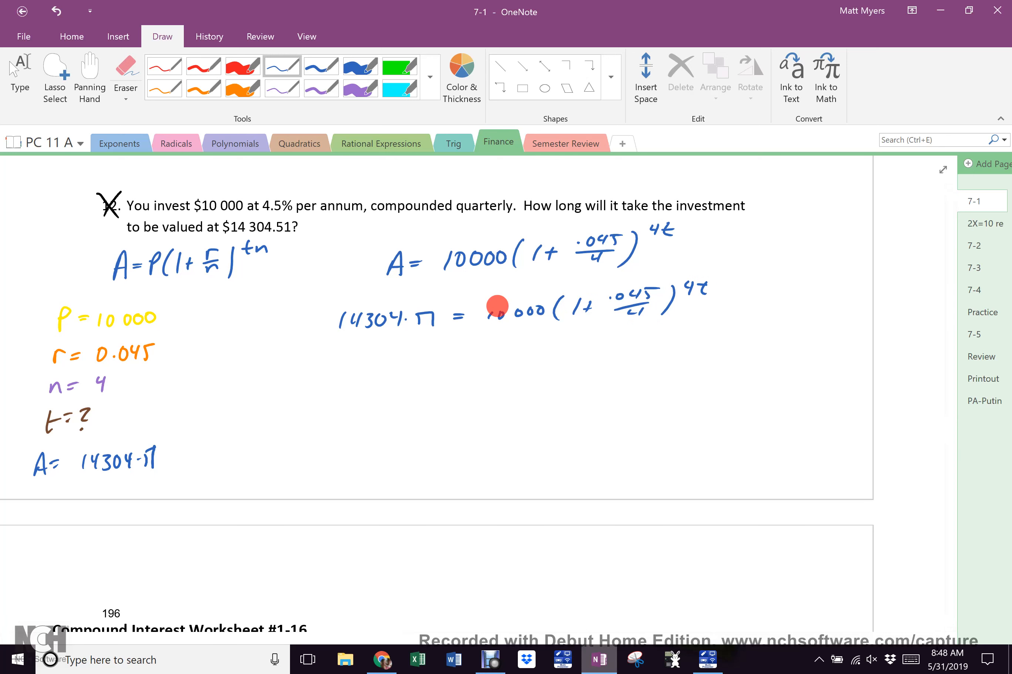
{"action": "left_click_drag", "start_coordinate": [485, 330], "coordinate": [652, 325]}
{"action": "left_click_drag", "start_coordinate": [533, 337], "coordinate": [582, 342]}
{"action": "mouse_move", "coordinate": [486, 319]}
{"action": "left_mouse_down"}
{"action": "mouse_move", "coordinate": [547, 309]}
{"action": "mouse_move", "coordinate": [594, 337]}
{"action": "left_mouse_up"}
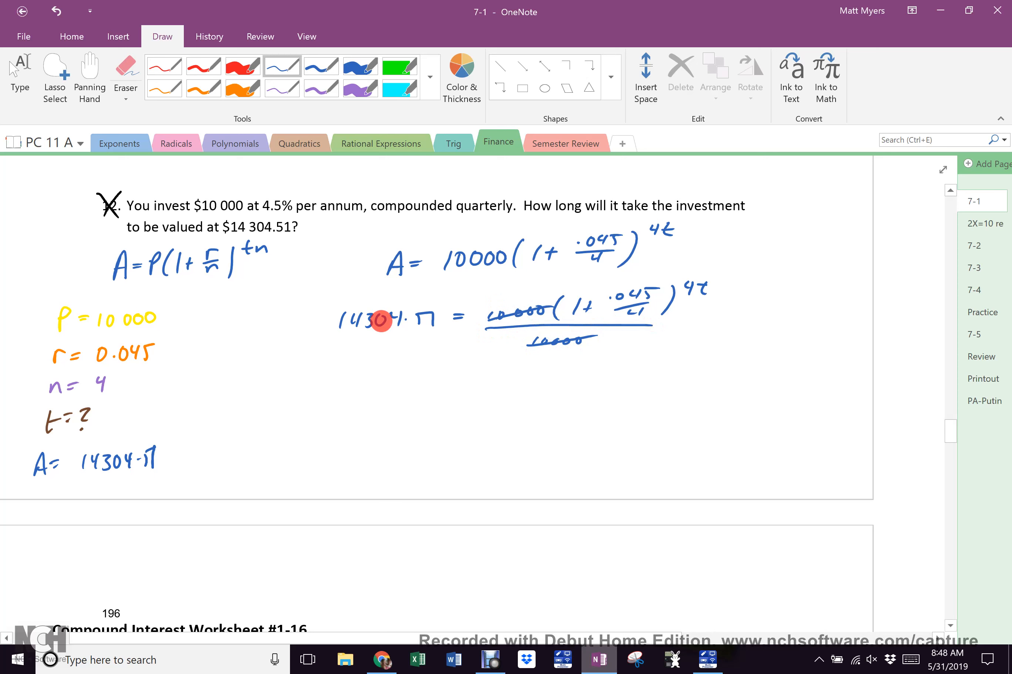
{"action": "left_click_drag", "start_coordinate": [335, 336], "coordinate": [430, 335]}
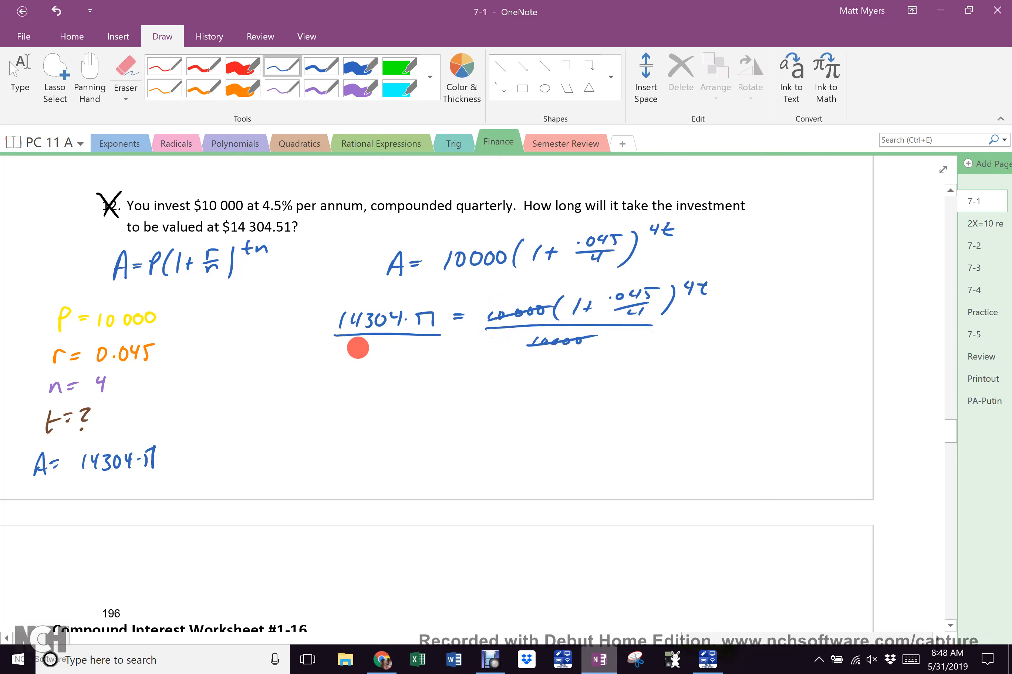
{"action": "mouse_move", "coordinate": [355, 346]}
{"action": "left_mouse_down"}
{"action": "mouse_move", "coordinate": [351, 357]}
{"action": "mouse_move", "coordinate": [393, 347]}
{"action": "left_mouse_up"}
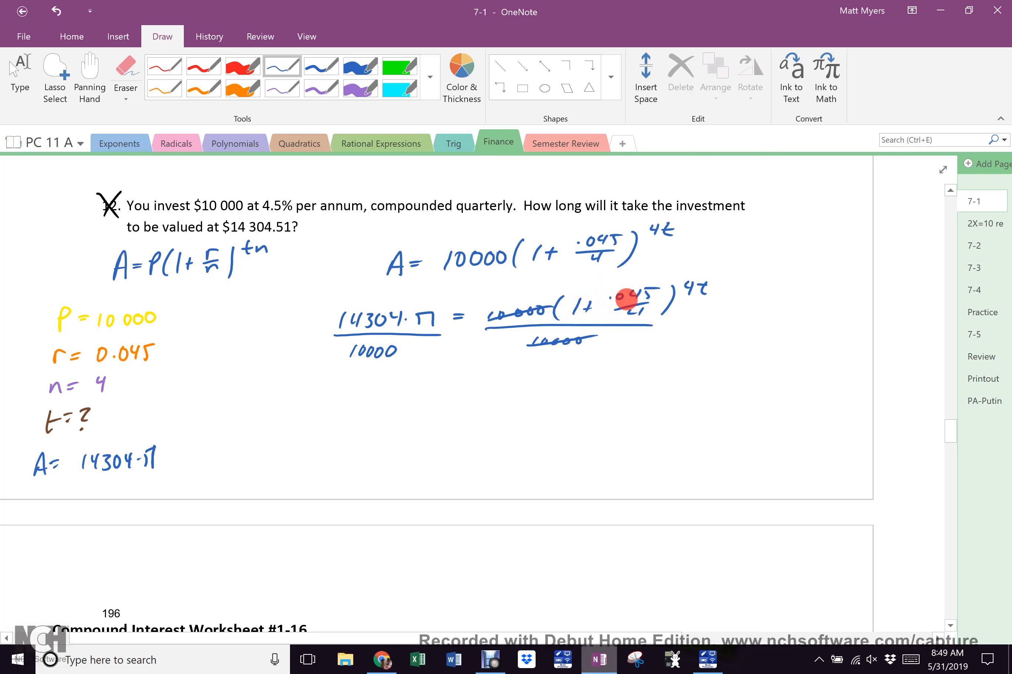
{"action": "left_click_drag", "start_coordinate": [700, 271], "coordinate": [699, 271]}
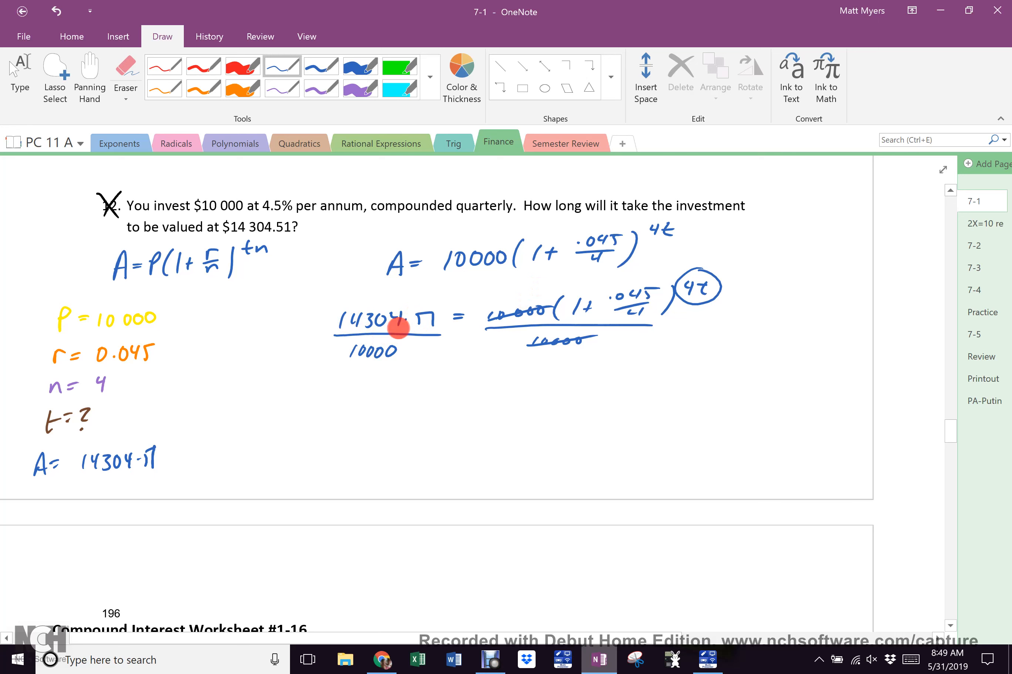
Write log before the quotient and an open log ( on the right side, then bring up the TI-84 emulator
{"action": "mouse_move", "coordinate": [352, 391]}
{"action": "left_mouse_down"}
{"action": "mouse_move", "coordinate": [344, 404]}
{"action": "mouse_move", "coordinate": [362, 395]}
{"action": "mouse_move", "coordinate": [469, 396]}
{"action": "left_mouse_up"}
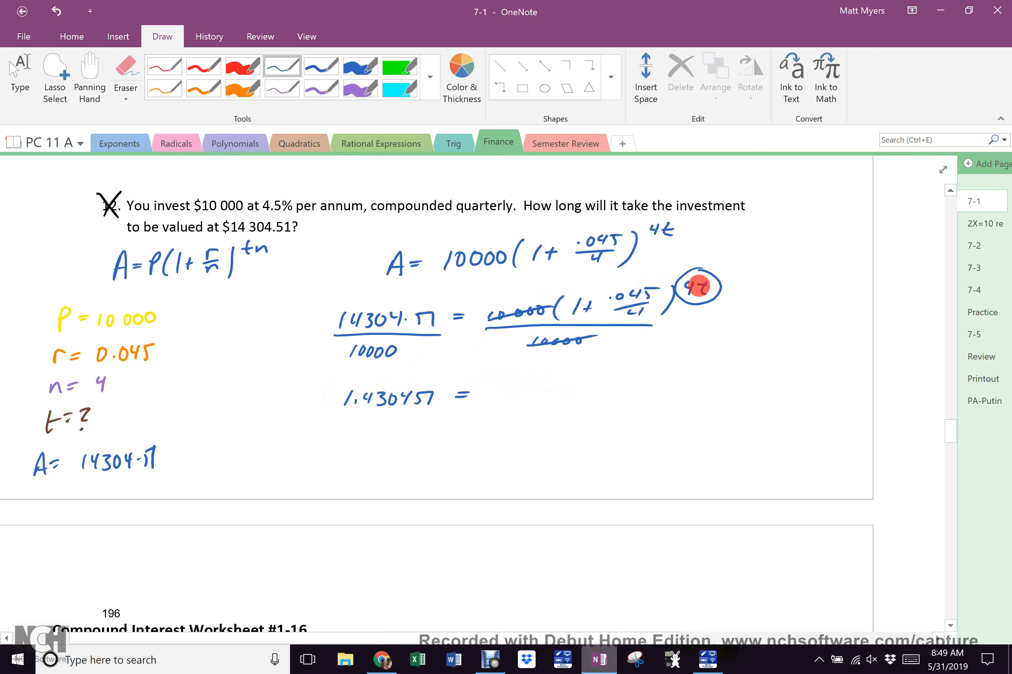
{"action": "mouse_move", "coordinate": [290, 403]}
{"action": "left_mouse_down"}
{"action": "mouse_move", "coordinate": [305, 382]}
{"action": "mouse_move", "coordinate": [306, 398]}
{"action": "left_mouse_up"}
{"action": "left_click_drag", "start_coordinate": [313, 396], "coordinate": [307, 414]}
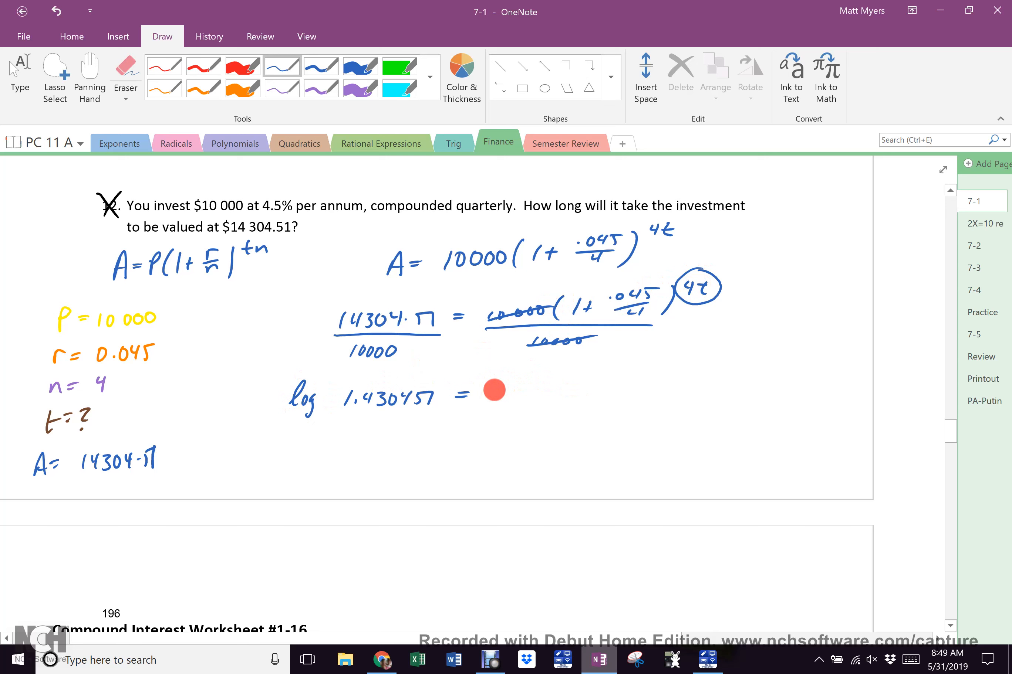
{"action": "mouse_move", "coordinate": [494, 397]}
{"action": "left_mouse_down"}
{"action": "mouse_move", "coordinate": [516, 392]}
{"action": "mouse_move", "coordinate": [520, 409]}
{"action": "left_mouse_up"}
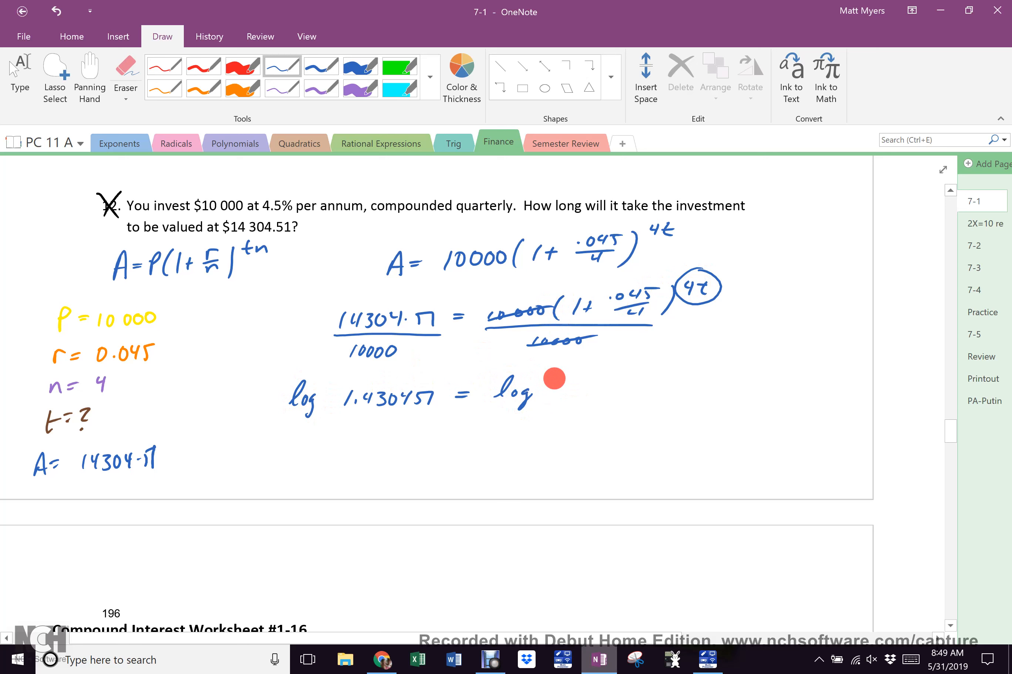
{"action": "mouse_move", "coordinate": [559, 375]}
{"action": "left_mouse_down"}
{"action": "mouse_move", "coordinate": [550, 397]}
{"action": "mouse_move", "coordinate": [578, 384]}
{"action": "left_mouse_up"}
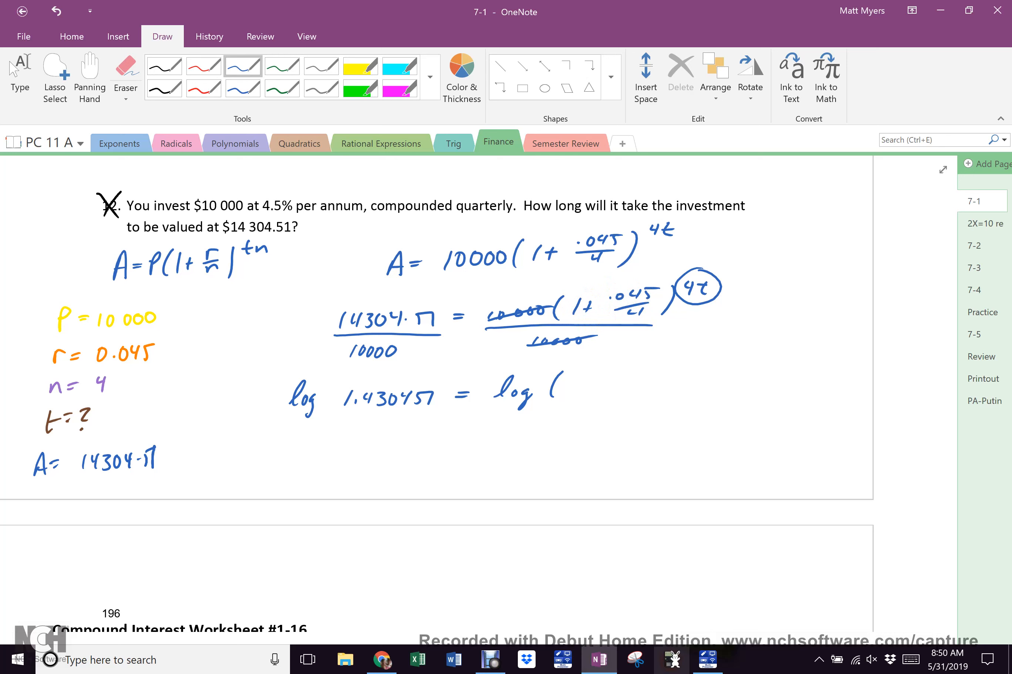
{"action": "left_click", "coordinate": [673, 655]}
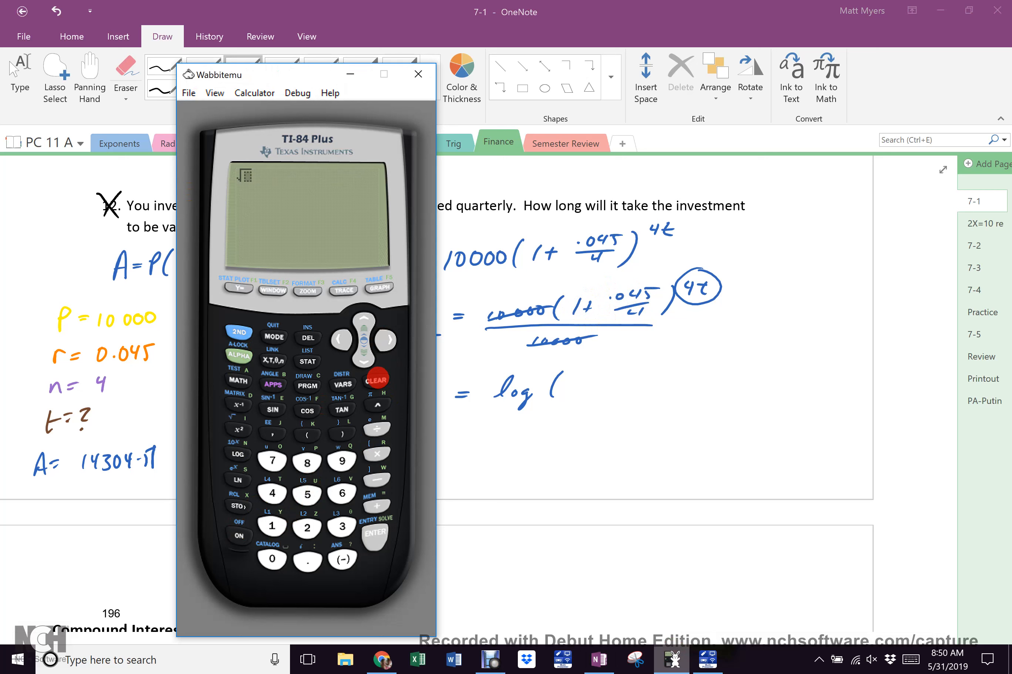
Clear the calculator and evaluate 1 + .045/4 to get 1.01125
{"action": "left_click", "coordinate": [376, 379]}
{"action": "left_click", "coordinate": [272, 527]}
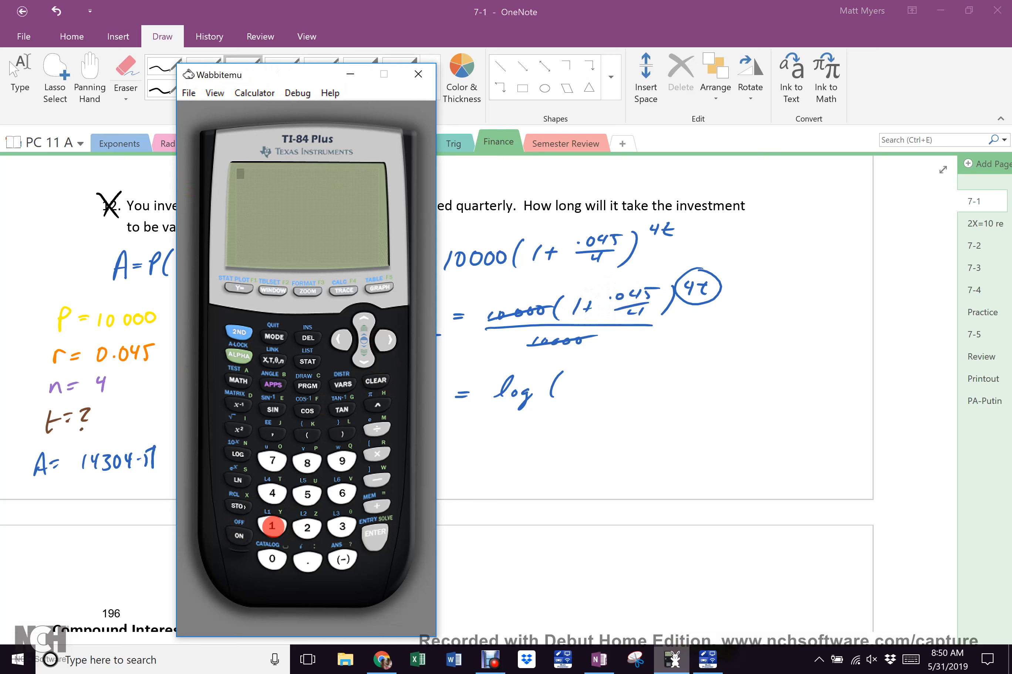
{"action": "left_click", "coordinate": [377, 507]}
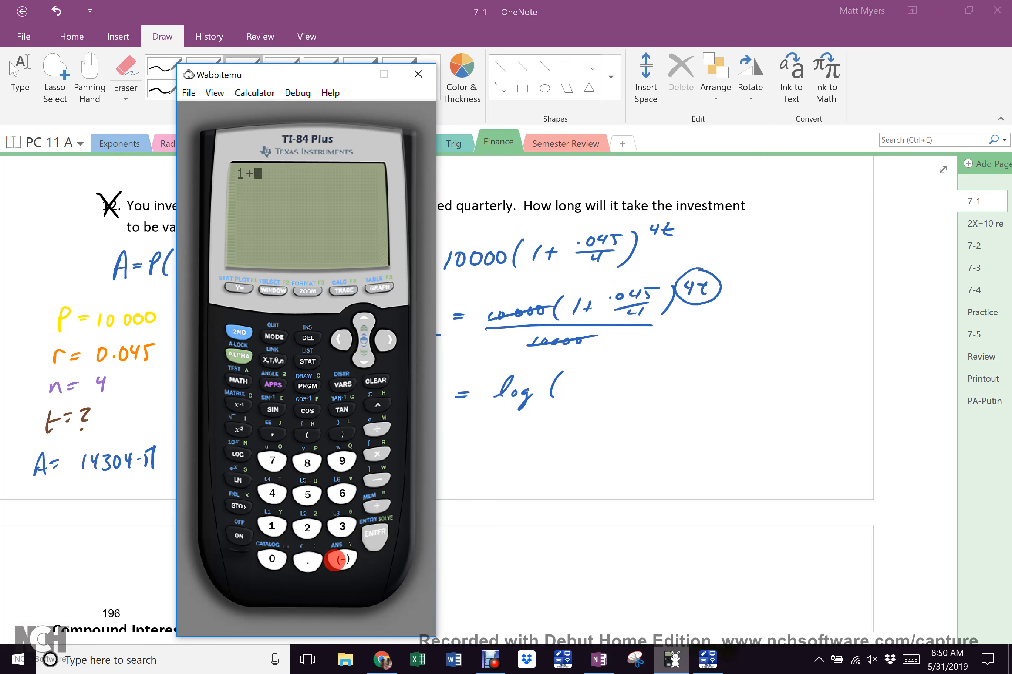
{"action": "left_click", "coordinate": [307, 562]}
{"action": "left_click", "coordinate": [272, 559]}
{"action": "left_click", "coordinate": [272, 493]}
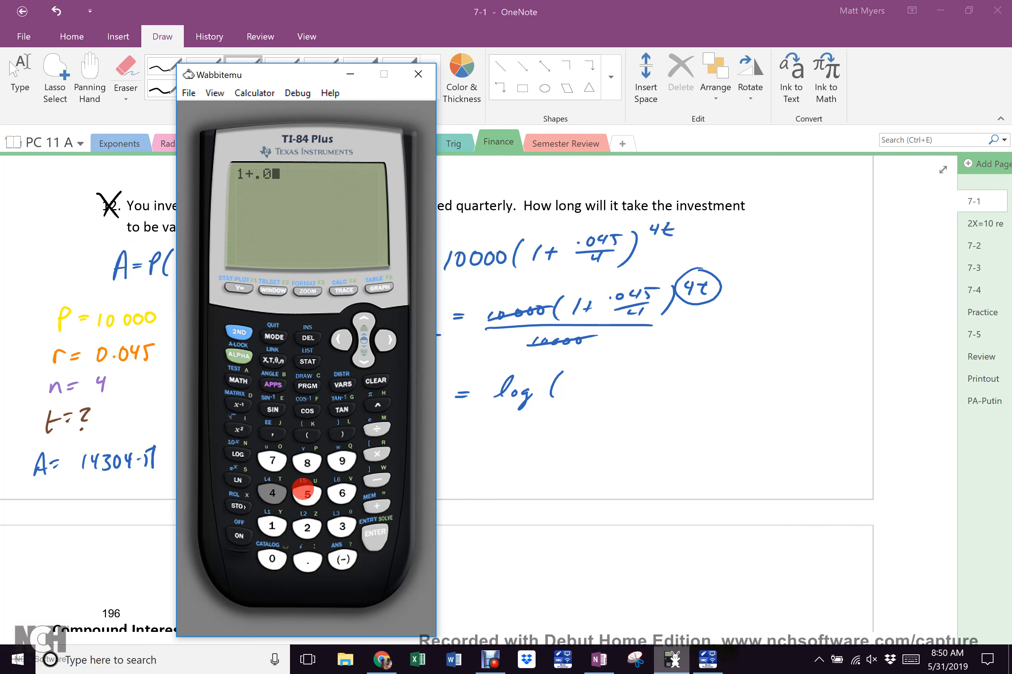
{"action": "left_click", "coordinate": [307, 495]}
{"action": "left_click", "coordinate": [377, 429]}
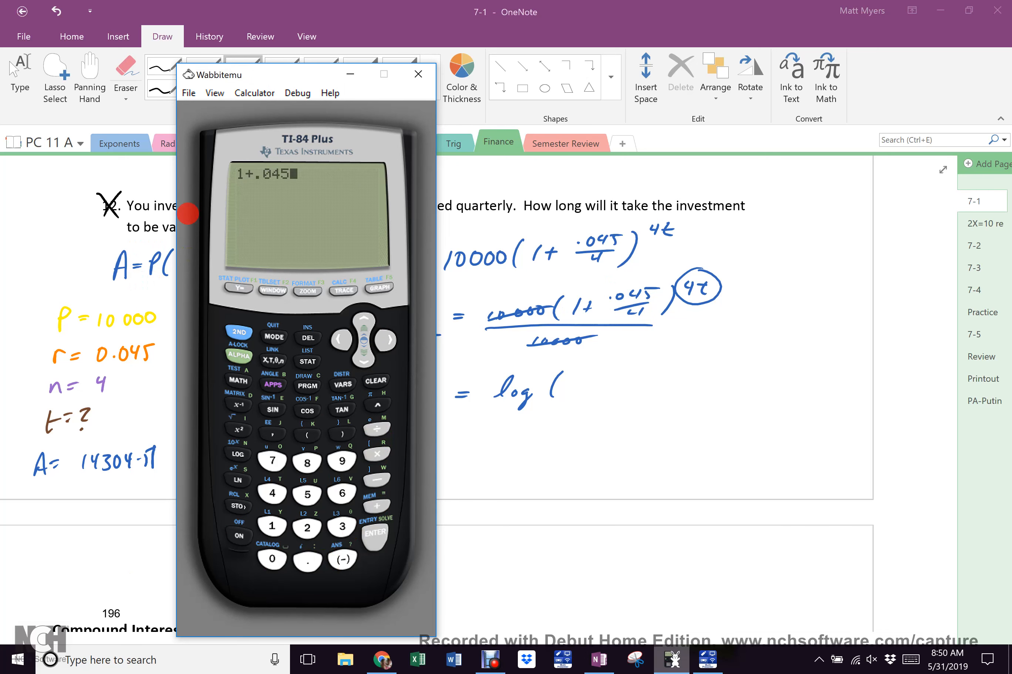
{"action": "left_click", "coordinate": [273, 493]}
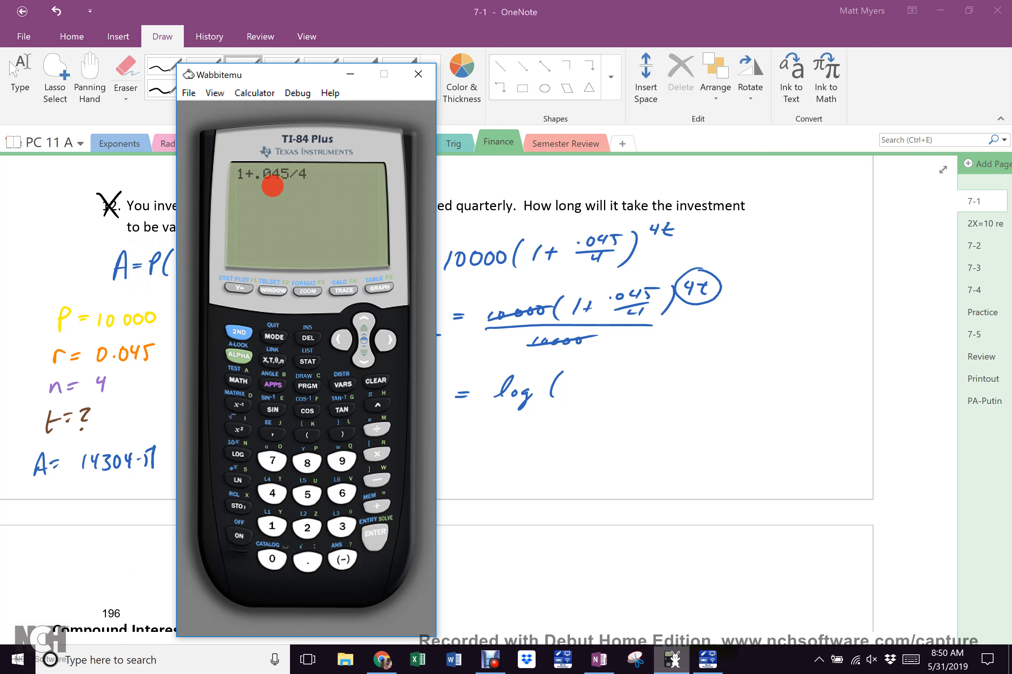
{"action": "left_click", "coordinate": [375, 535]}
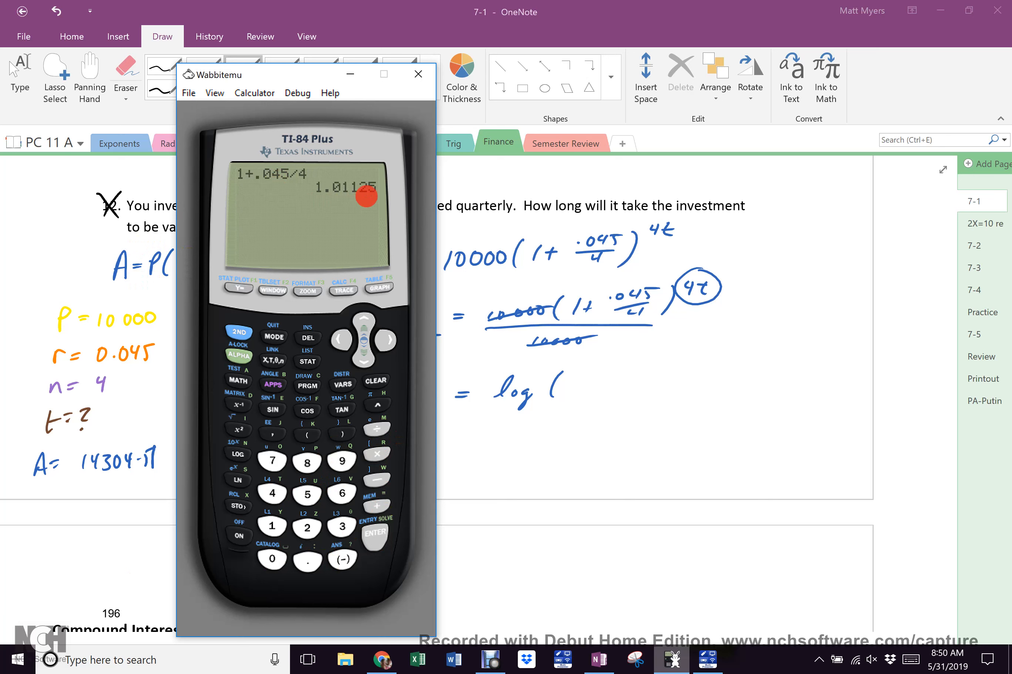
Write 1.01125 inside the log bracket on the OneNote page
{"action": "left_click", "coordinate": [569, 382]}
{"action": "mouse_move", "coordinate": [571, 378]}
{"action": "left_mouse_down"}
{"action": "mouse_move", "coordinate": [565, 392]}
{"action": "mouse_move", "coordinate": [588, 382]}
{"action": "left_mouse_up"}
{"action": "left_click", "coordinate": [575, 391]}
{"action": "left_click_drag", "start_coordinate": [598, 382], "coordinate": [600, 390]}
{"action": "mouse_move", "coordinate": [609, 377]}
{"action": "left_mouse_down"}
{"action": "mouse_move", "coordinate": [637, 393]}
{"action": "mouse_move", "coordinate": [677, 365]}
{"action": "left_mouse_up"}
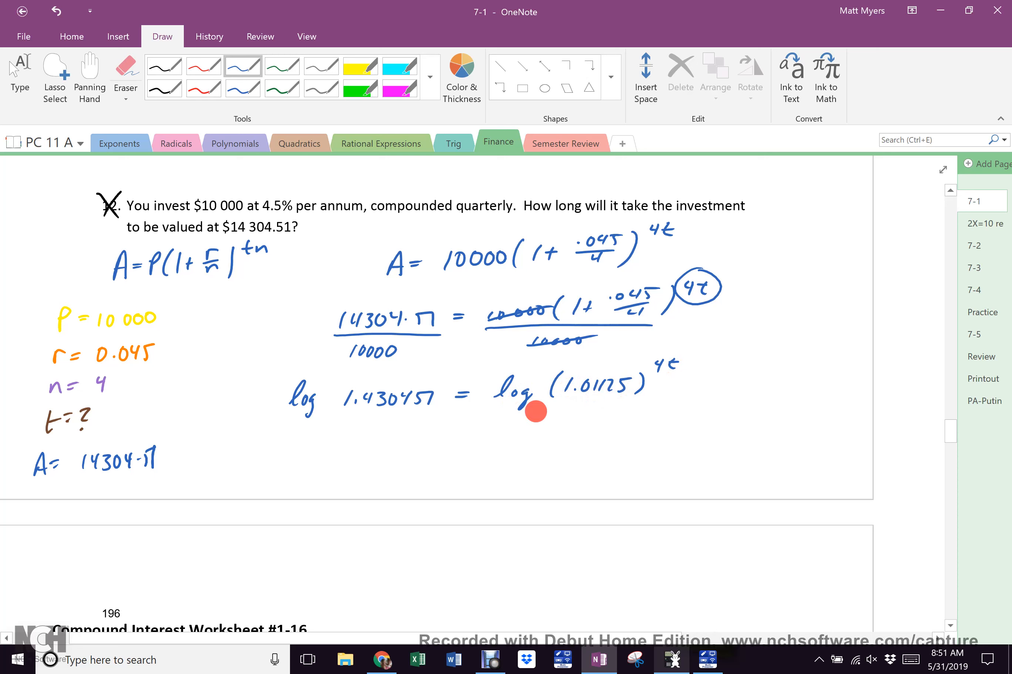
Divide the right side by log(1.01125), cross out the logs, and write = 4t
{"action": "left_click_drag", "start_coordinate": [479, 409], "coordinate": [640, 408]}
{"action": "mouse_move", "coordinate": [490, 433]}
{"action": "left_mouse_down"}
{"action": "mouse_move", "coordinate": [503, 420]}
{"action": "mouse_move", "coordinate": [517, 440]}
{"action": "mouse_move", "coordinate": [546, 426]}
{"action": "mouse_move", "coordinate": [609, 434]}
{"action": "mouse_move", "coordinate": [618, 425]}
{"action": "left_mouse_up"}
{"action": "left_click_drag", "start_coordinate": [625, 422], "coordinate": [621, 437]}
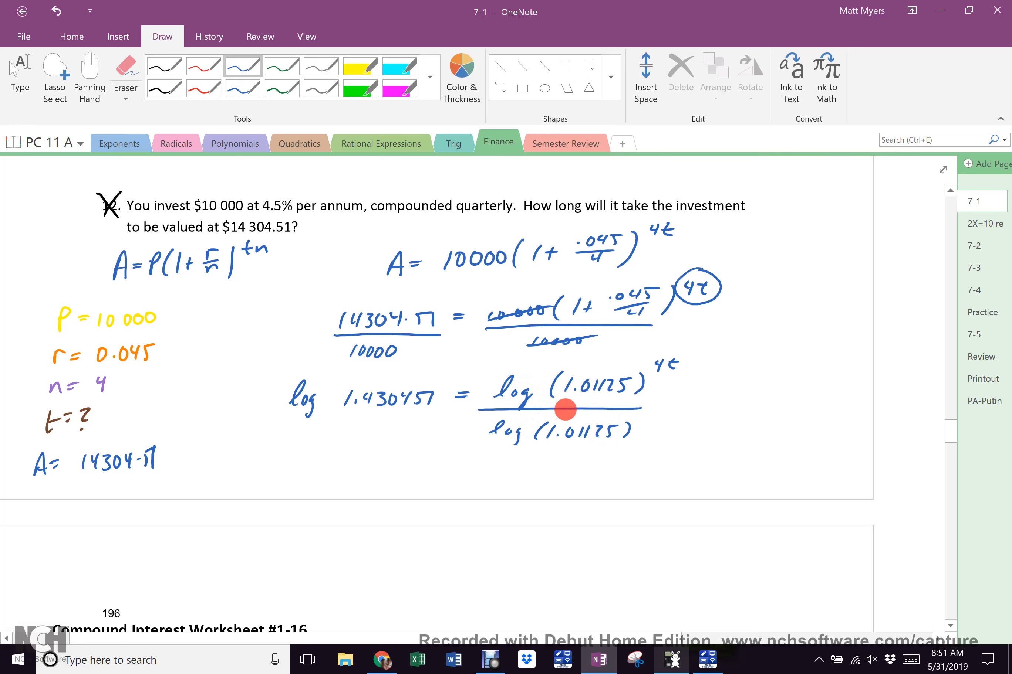
{"action": "left_click_drag", "start_coordinate": [491, 439], "coordinate": [596, 383]}
{"action": "left_click_drag", "start_coordinate": [442, 468], "coordinate": [460, 467]}
{"action": "mouse_move", "coordinate": [442, 473]}
{"action": "left_mouse_down"}
{"action": "mouse_move", "coordinate": [505, 473]}
{"action": "mouse_move", "coordinate": [499, 481]}
{"action": "mouse_move", "coordinate": [517, 479]}
{"action": "mouse_move", "coordinate": [520, 465]}
{"action": "left_mouse_up"}
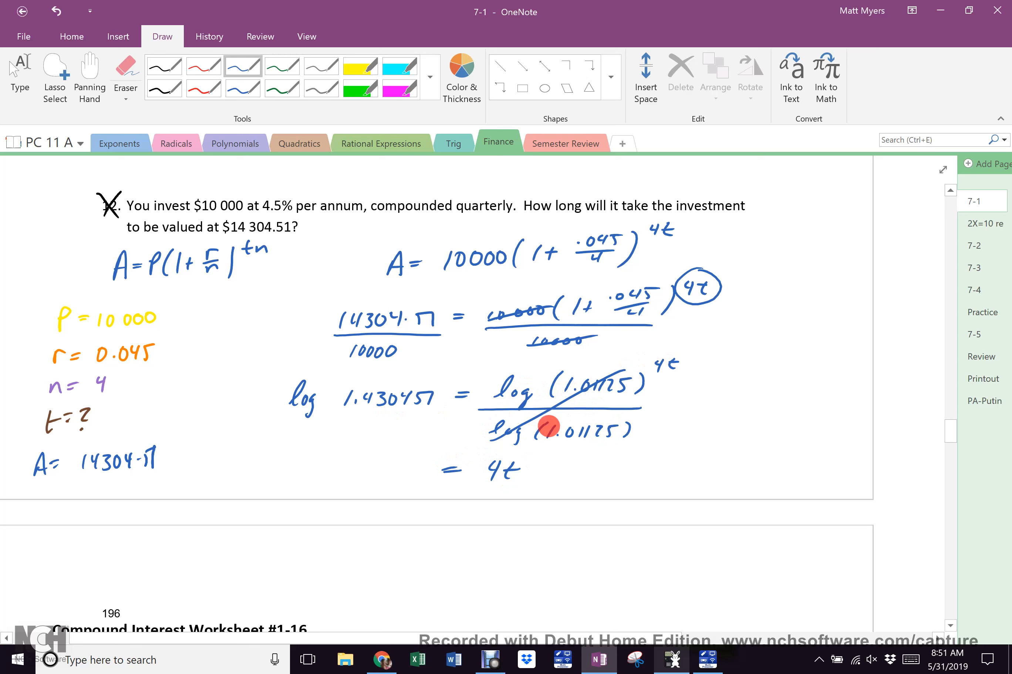
Divide the left side by log 1.01125 and bring the TI-84 emulator back up
{"action": "left_click_drag", "start_coordinate": [280, 413], "coordinate": [434, 416]}
{"action": "mouse_move", "coordinate": [287, 420]}
{"action": "left_mouse_down"}
{"action": "mouse_move", "coordinate": [282, 436]}
{"action": "mouse_move", "coordinate": [293, 434]}
{"action": "mouse_move", "coordinate": [296, 453]}
{"action": "mouse_move", "coordinate": [332, 431]}
{"action": "mouse_move", "coordinate": [335, 441]}
{"action": "mouse_move", "coordinate": [403, 426]}
{"action": "left_mouse_up"}
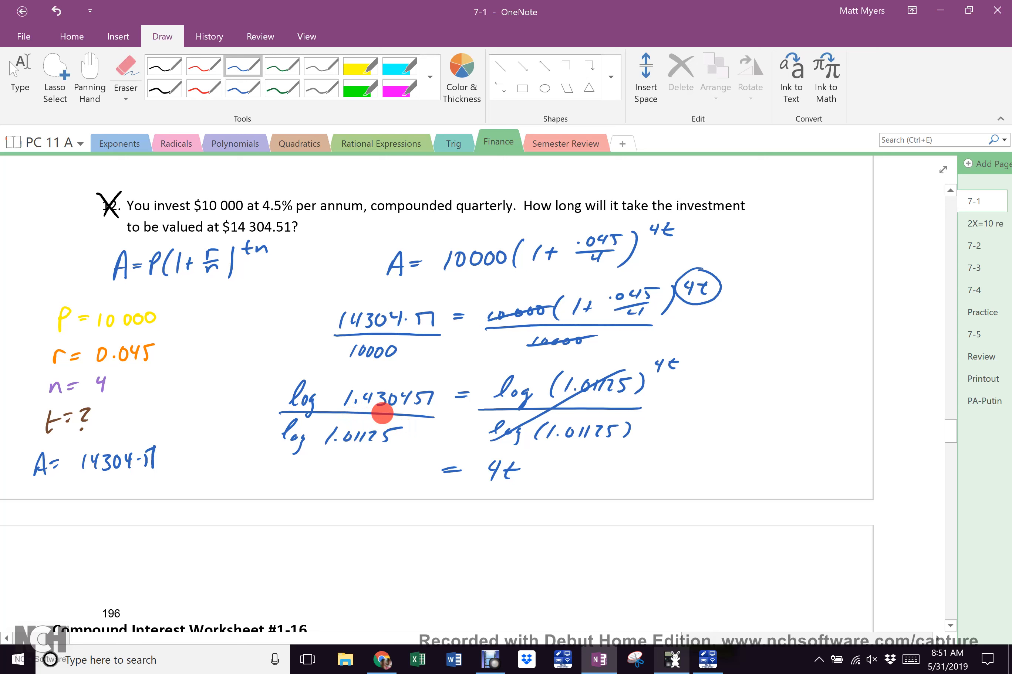
{"action": "left_click", "coordinate": [672, 660]}
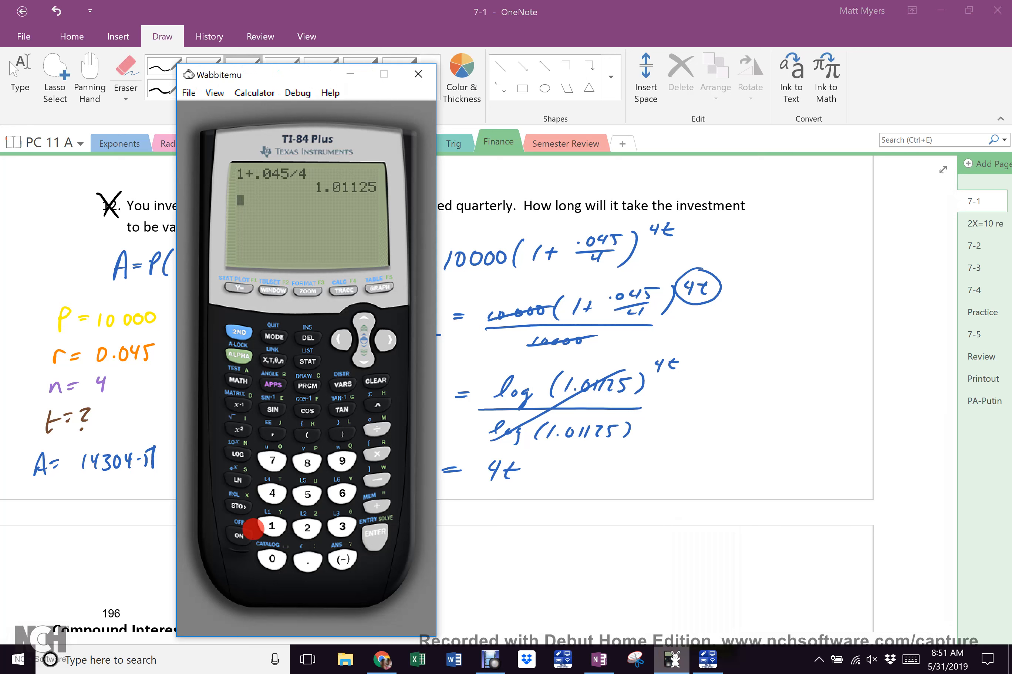
Clear the calculator and enter log(1.430451)
{"action": "left_click", "coordinate": [377, 387]}
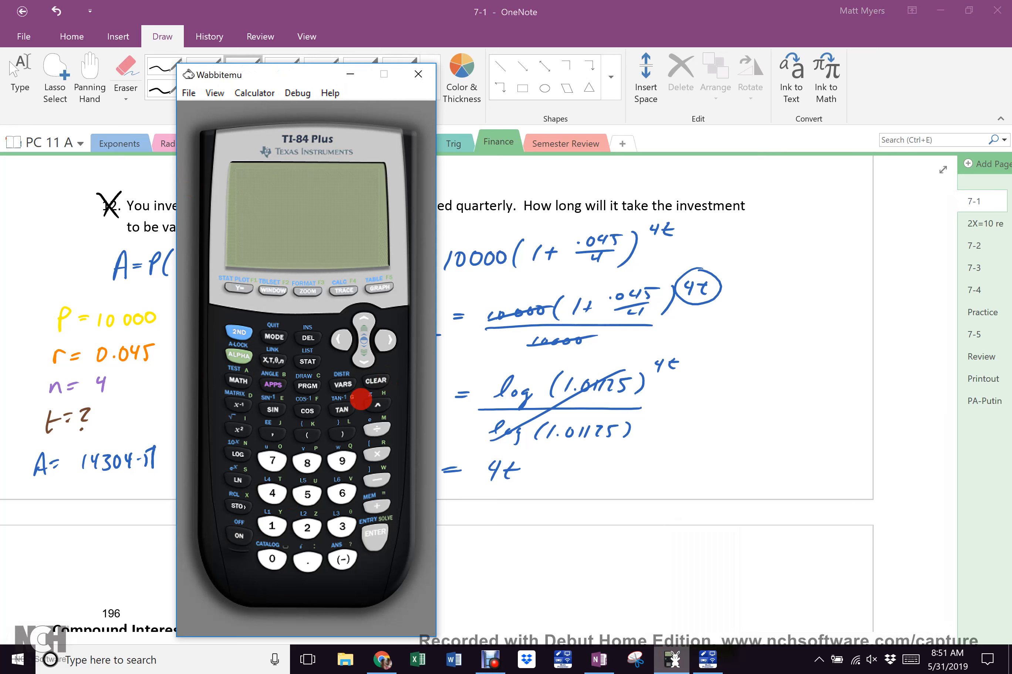
{"action": "left_click", "coordinate": [238, 453]}
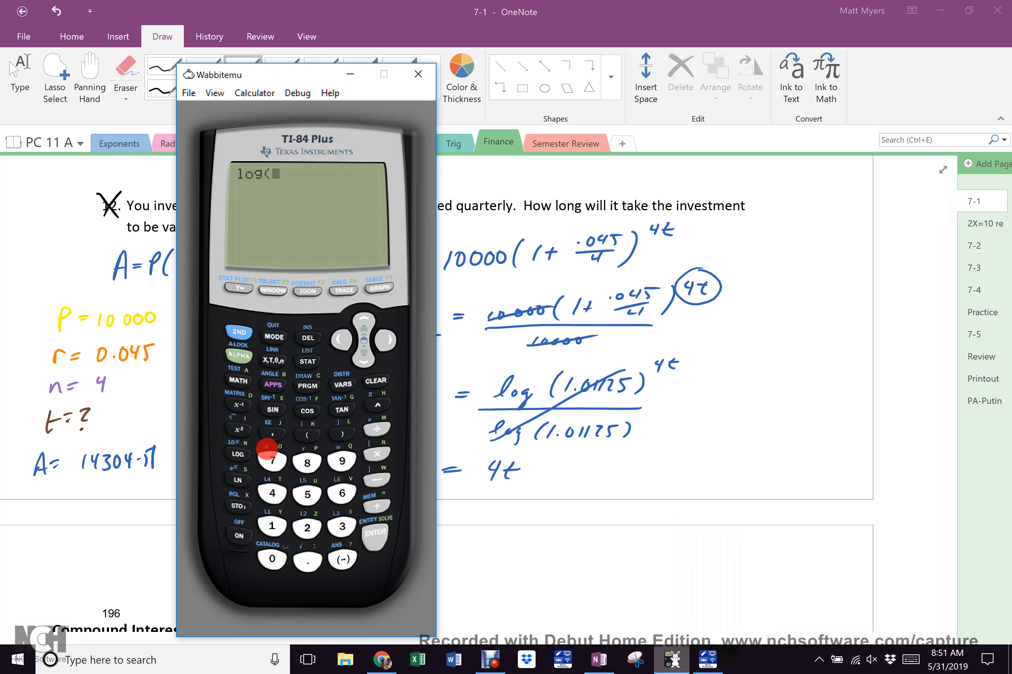
{"action": "left_click_drag", "start_coordinate": [282, 79], "coordinate": [127, 73]}
{"action": "left_click", "coordinate": [117, 520]}
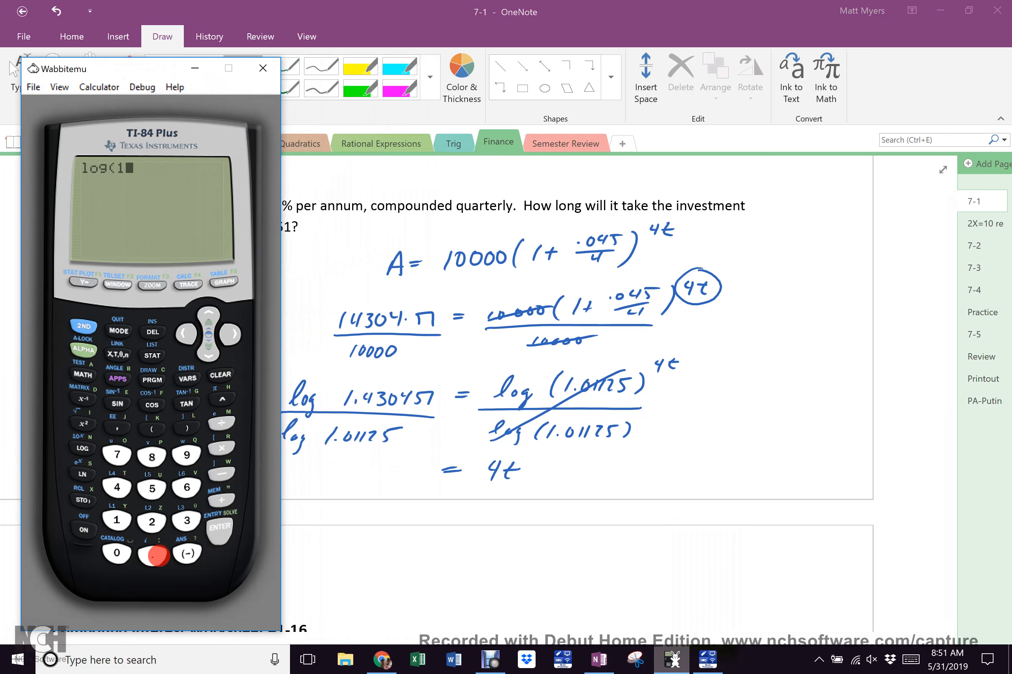
{"action": "left_click", "coordinate": [153, 556]}
{"action": "left_click", "coordinate": [116, 487]}
{"action": "left_click", "coordinate": [188, 519]}
{"action": "left_click", "coordinate": [117, 553]}
{"action": "left_click", "coordinate": [117, 487]}
{"action": "left_click", "coordinate": [152, 488]}
{"action": "left_click", "coordinate": [117, 520]}
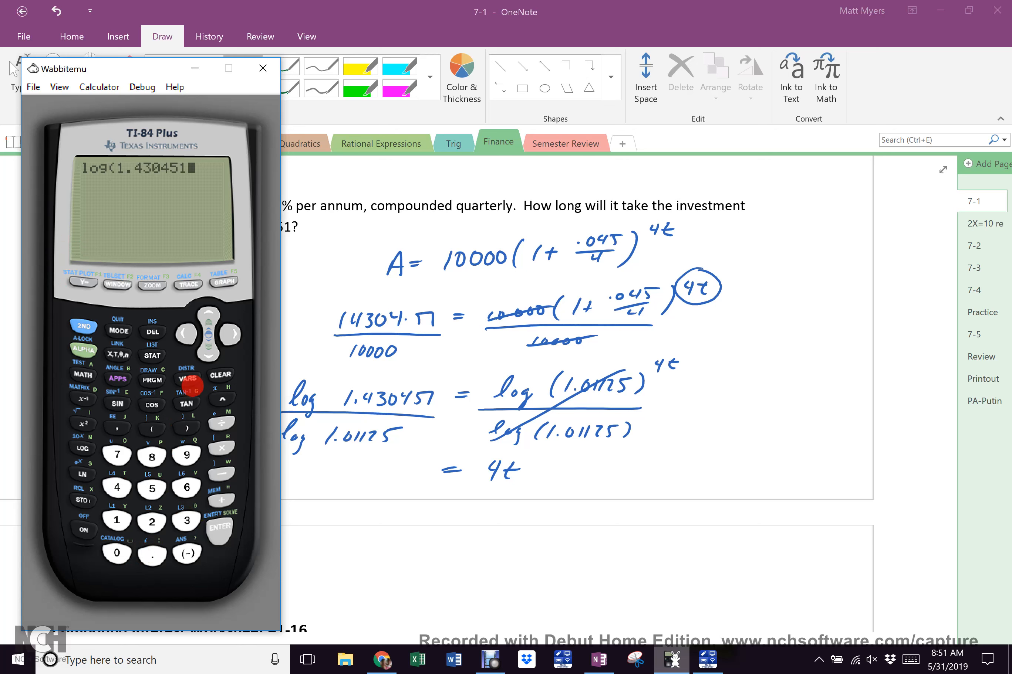
{"action": "left_click", "coordinate": [187, 428]}
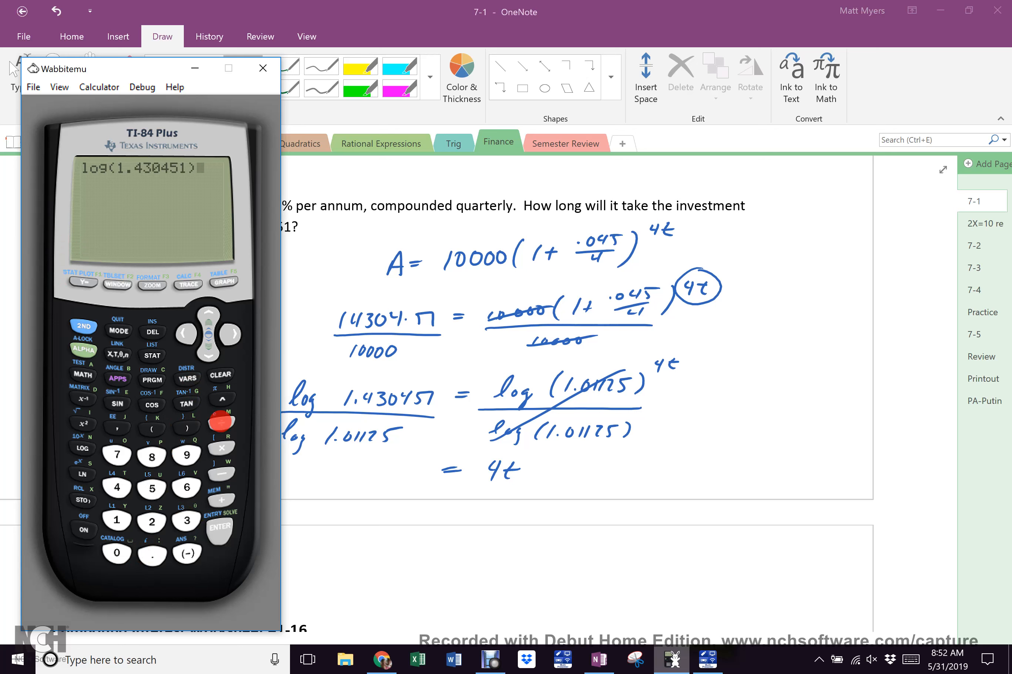
Divide by log(1.01125), get 31.99997485, and write 32 left of = 4t in OneNote
{"action": "left_click", "coordinate": [222, 423]}
{"action": "left_click", "coordinate": [82, 448]}
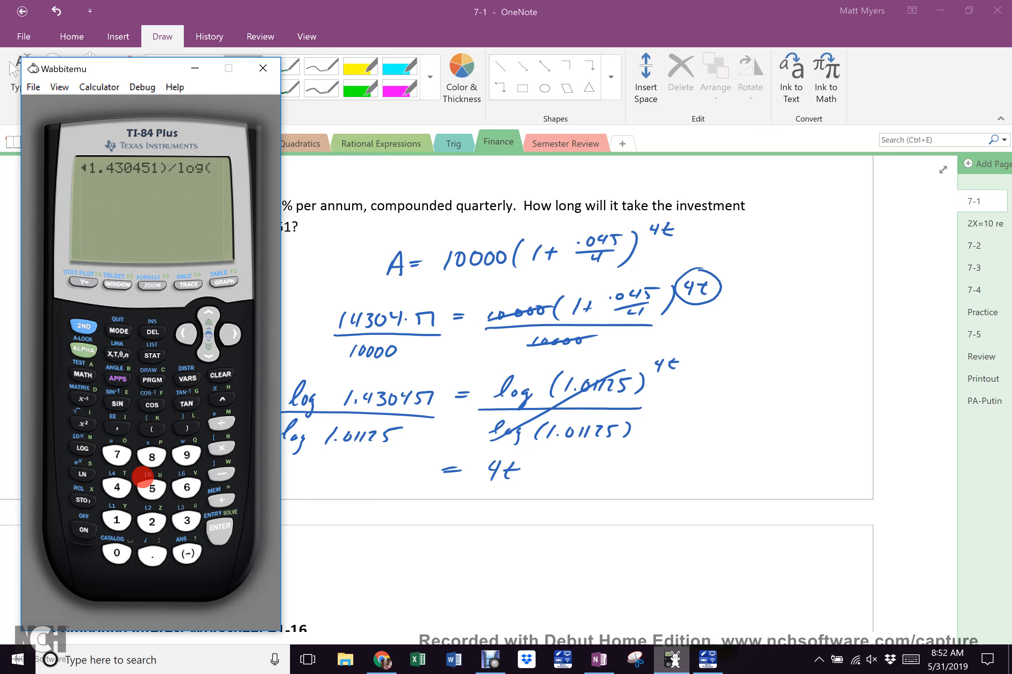
{"action": "left_click", "coordinate": [116, 519]}
{"action": "left_click", "coordinate": [152, 554]}
{"action": "left_click", "coordinate": [117, 554]}
{"action": "left_click", "coordinate": [116, 519]}
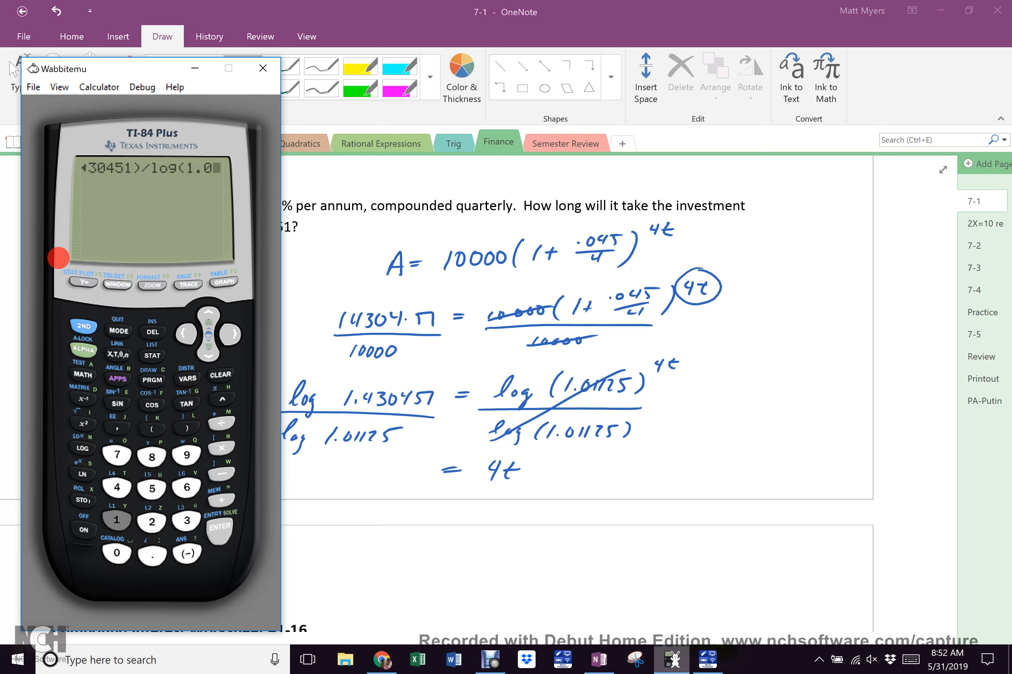
{"action": "left_click", "coordinate": [116, 519]}
{"action": "left_click", "coordinate": [152, 522]}
{"action": "left_click", "coordinate": [152, 490]}
{"action": "left_click", "coordinate": [187, 428]}
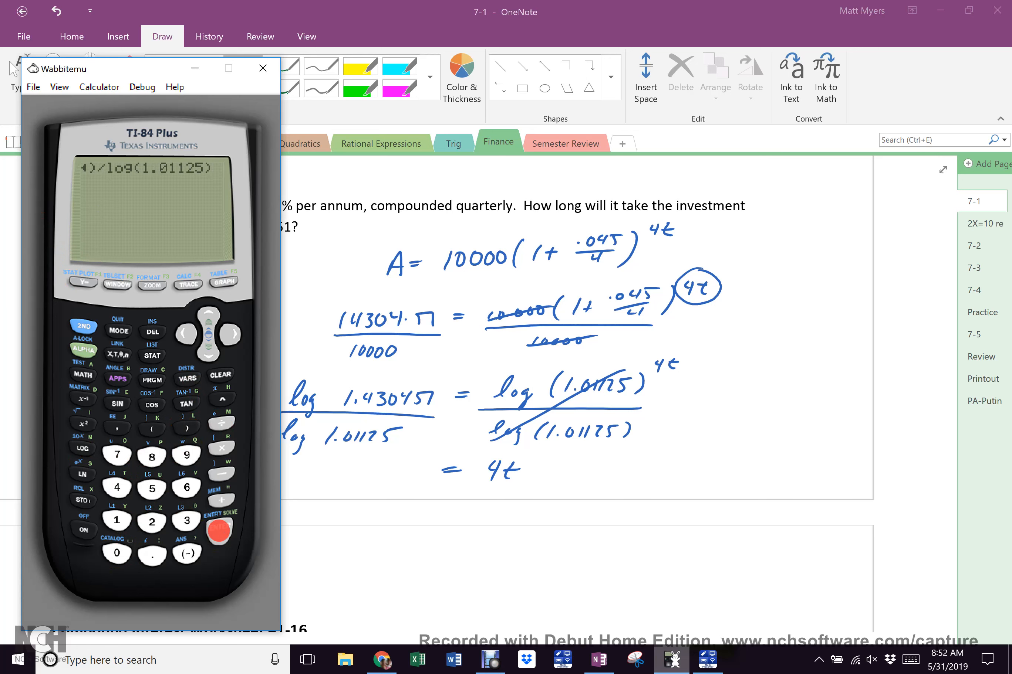
{"action": "left_click", "coordinate": [218, 529]}
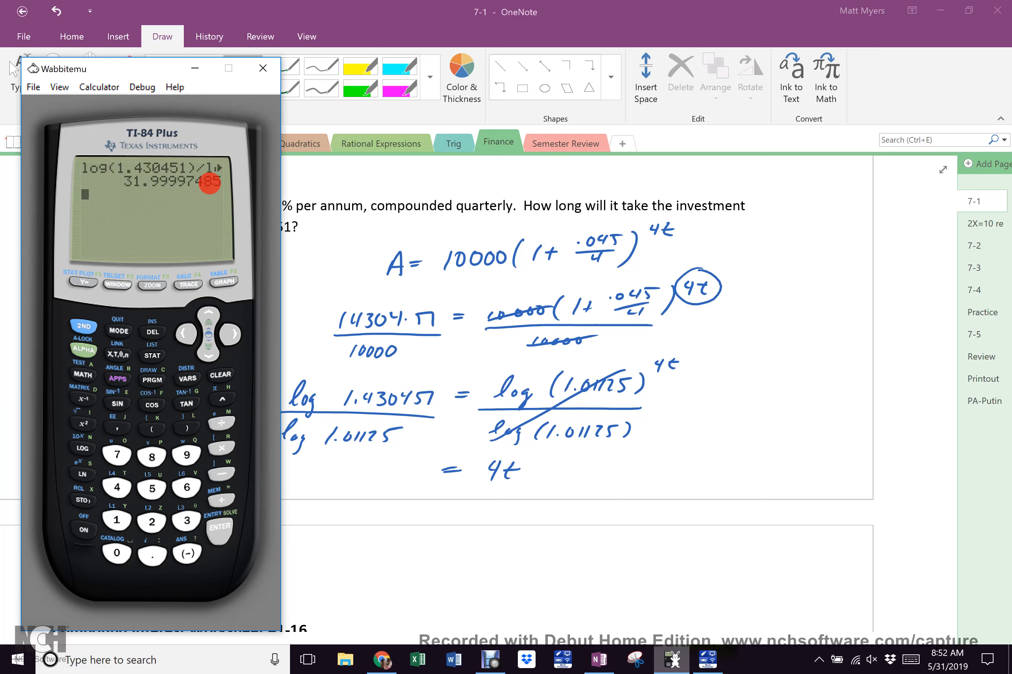
{"action": "left_click", "coordinate": [671, 660]}
{"action": "mouse_move", "coordinate": [389, 466]}
{"action": "left_mouse_down"}
{"action": "mouse_move", "coordinate": [397, 464]}
{"action": "mouse_move", "coordinate": [389, 482]}
{"action": "mouse_move", "coordinate": [418, 482]}
{"action": "left_mouse_up"}
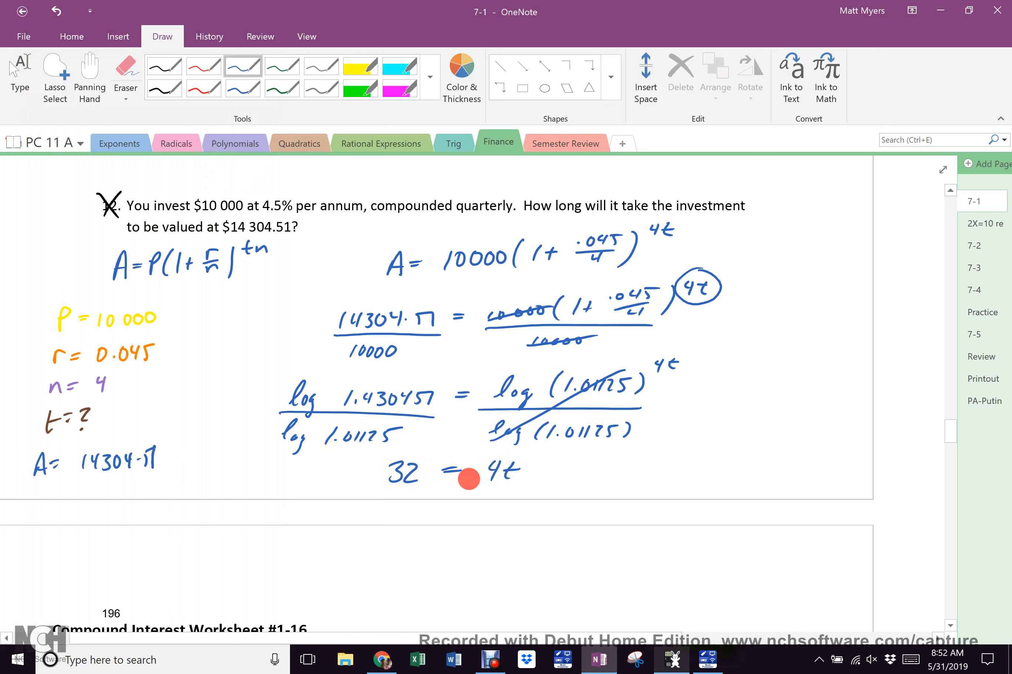
Divide 32 = 4t by 4 to conclude t = 8, then switch to the compound-interest spreadsheet
{"action": "left_click_drag", "start_coordinate": [379, 497], "coordinate": [526, 489]}
{"action": "mouse_move", "coordinate": [439, 502]}
{"action": "left_mouse_down"}
{"action": "mouse_move", "coordinate": [452, 508]}
{"action": "mouse_move", "coordinate": [442, 522]}
{"action": "left_mouse_up"}
{"action": "mouse_move", "coordinate": [612, 460]}
{"action": "left_mouse_down"}
{"action": "mouse_move", "coordinate": [604, 482]}
{"action": "mouse_move", "coordinate": [617, 470]}
{"action": "left_mouse_up"}
{"action": "left_click_drag", "start_coordinate": [621, 469], "coordinate": [636, 474]}
{"action": "mouse_move", "coordinate": [663, 462]}
{"action": "left_mouse_down"}
{"action": "mouse_move", "coordinate": [644, 483]}
{"action": "mouse_move", "coordinate": [661, 463]}
{"action": "left_mouse_up"}
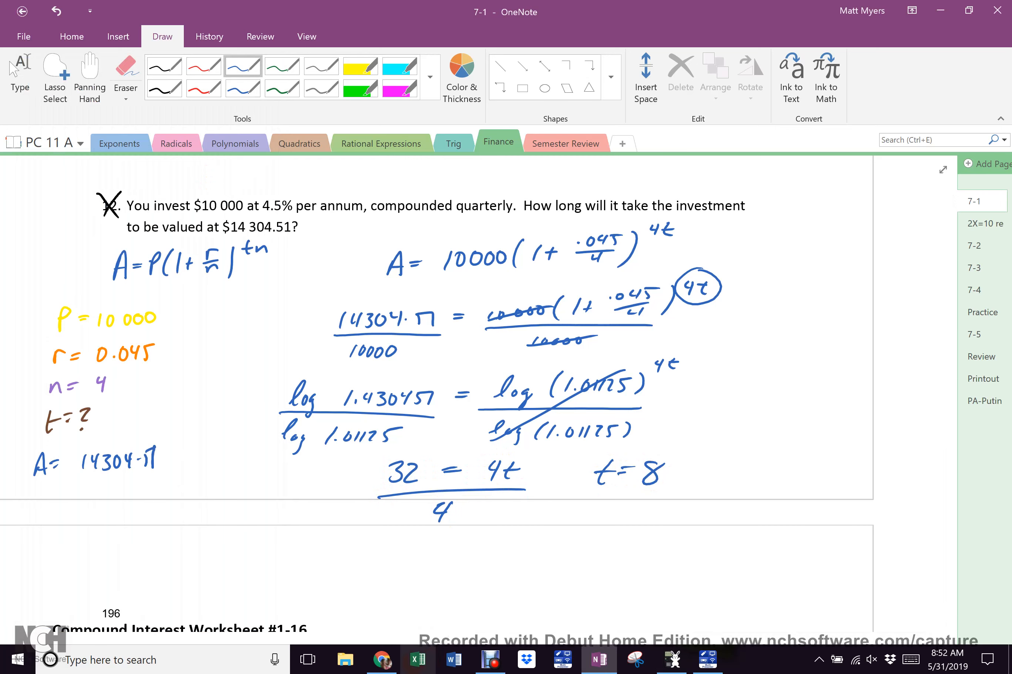
{"action": "left_click", "coordinate": [392, 657]}
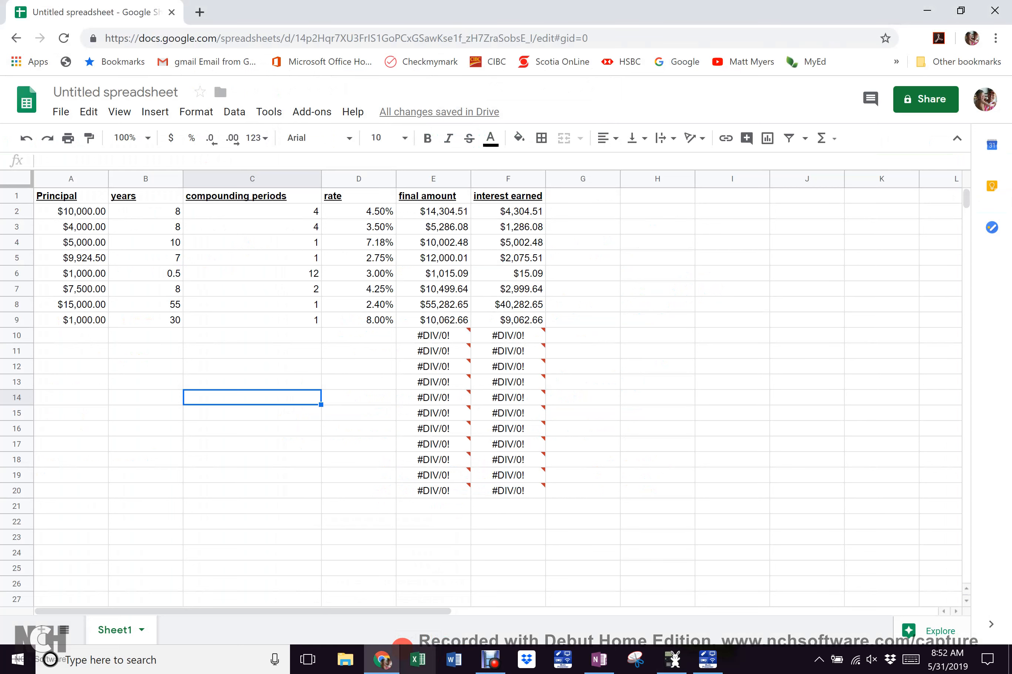
After confirming $14,304.51 for 8 years at 4.50% quarterly, return to the OneNote page
{"action": "left_click", "coordinate": [600, 657]}
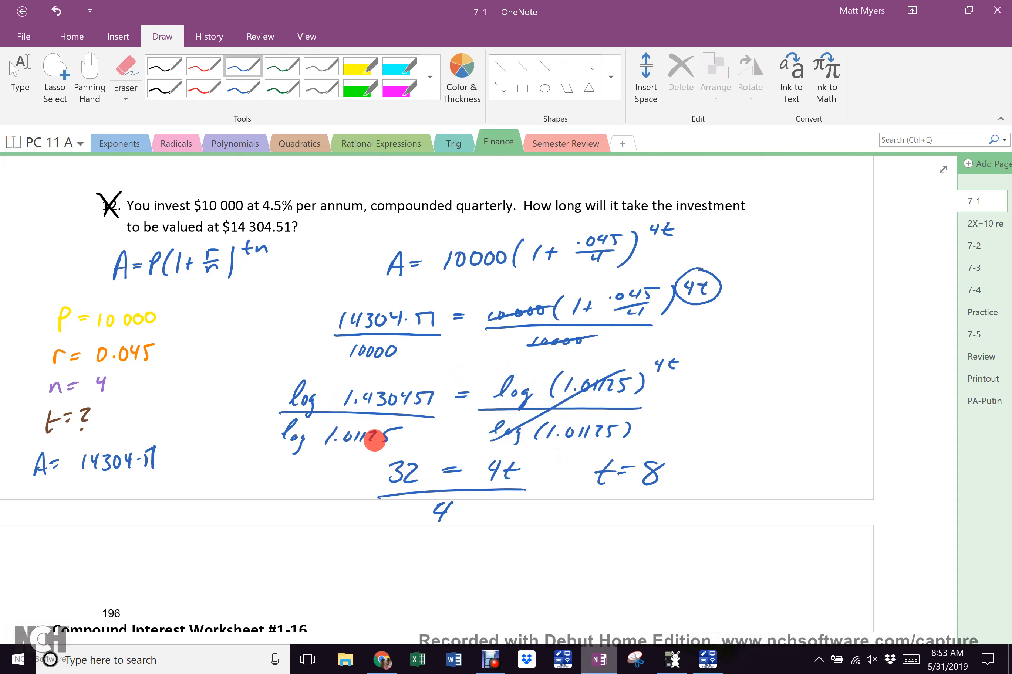
Scroll to page 197 and circle question 7's number in blue
{"action": "left_click_drag", "start_coordinate": [950, 428], "coordinate": [936, 495]}
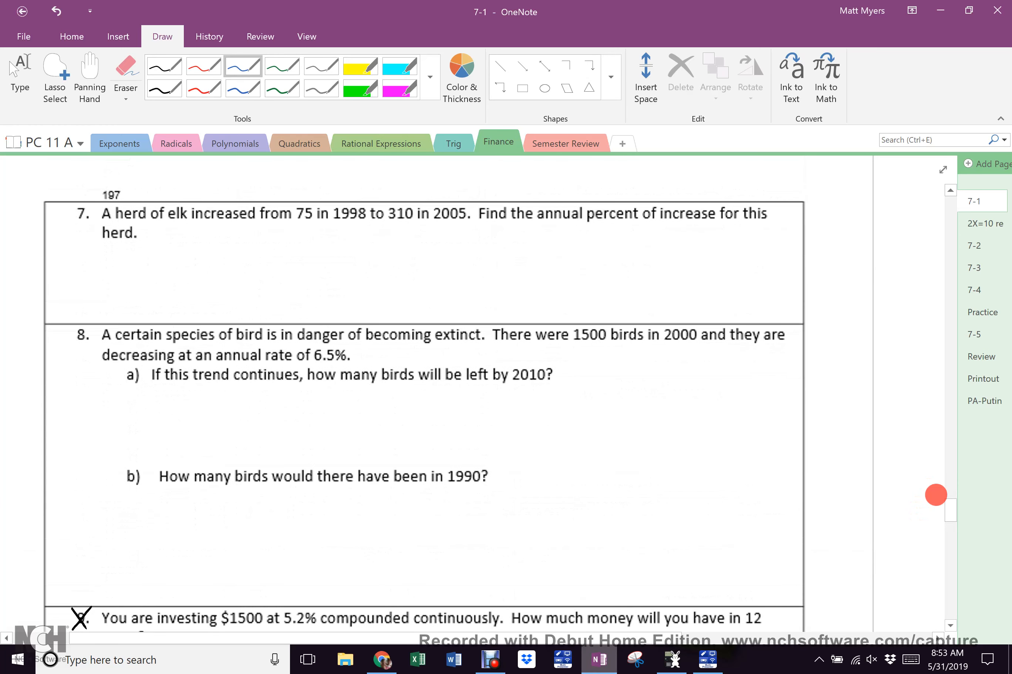
{"action": "left_click_drag", "start_coordinate": [76, 202], "coordinate": [83, 196]}
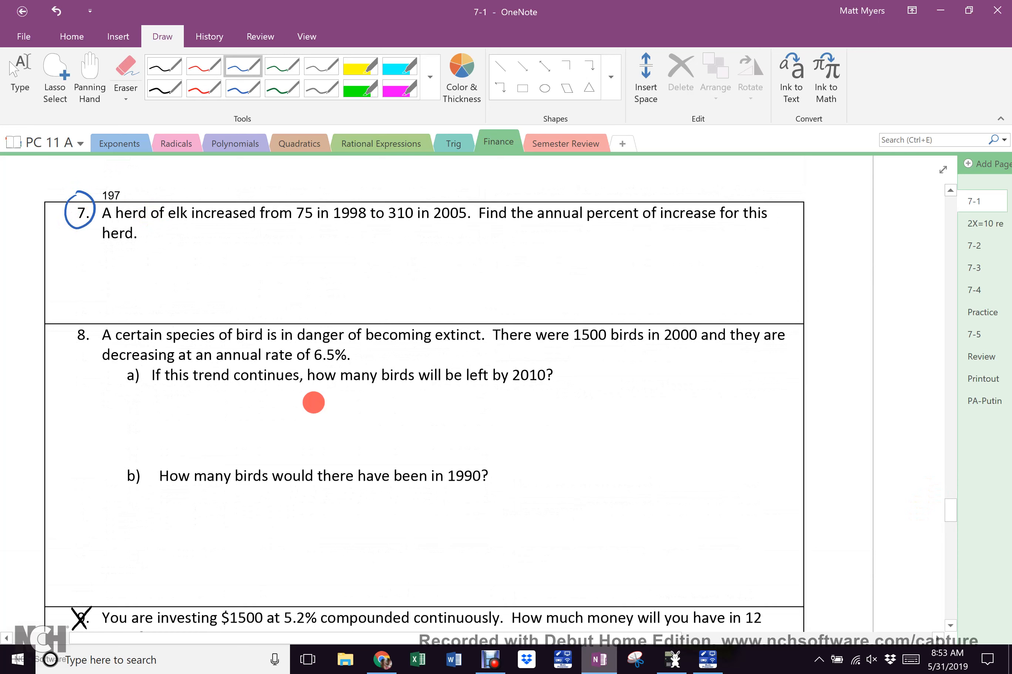
Write 1 + r/n, 1 − r/n and P(1−r)^t beside problem 8a
{"action": "left_click_drag", "start_coordinate": [595, 385], "coordinate": [588, 408]}
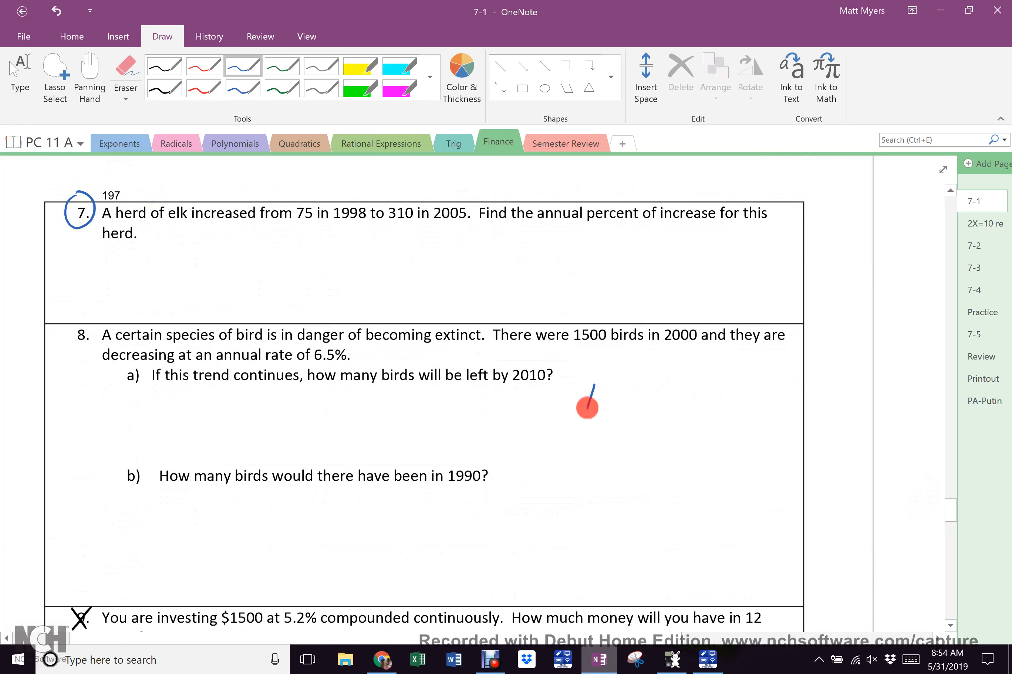
{"action": "mouse_move", "coordinate": [634, 382]}
{"action": "left_mouse_down"}
{"action": "mouse_move", "coordinate": [645, 382]}
{"action": "mouse_move", "coordinate": [641, 409]}
{"action": "left_mouse_up"}
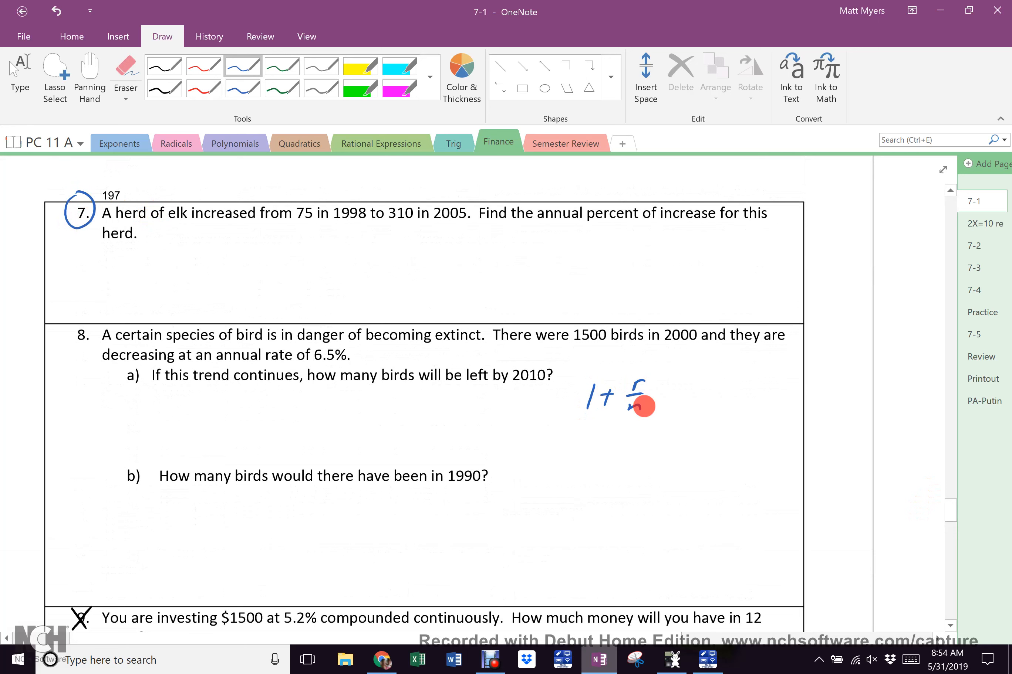
{"action": "mouse_move", "coordinate": [710, 381]}
{"action": "left_mouse_down"}
{"action": "mouse_move", "coordinate": [704, 409]}
{"action": "mouse_move", "coordinate": [772, 381]}
{"action": "mouse_move", "coordinate": [765, 395]}
{"action": "left_mouse_up"}
{"action": "left_click_drag", "start_coordinate": [754, 411], "coordinate": [768, 410]}
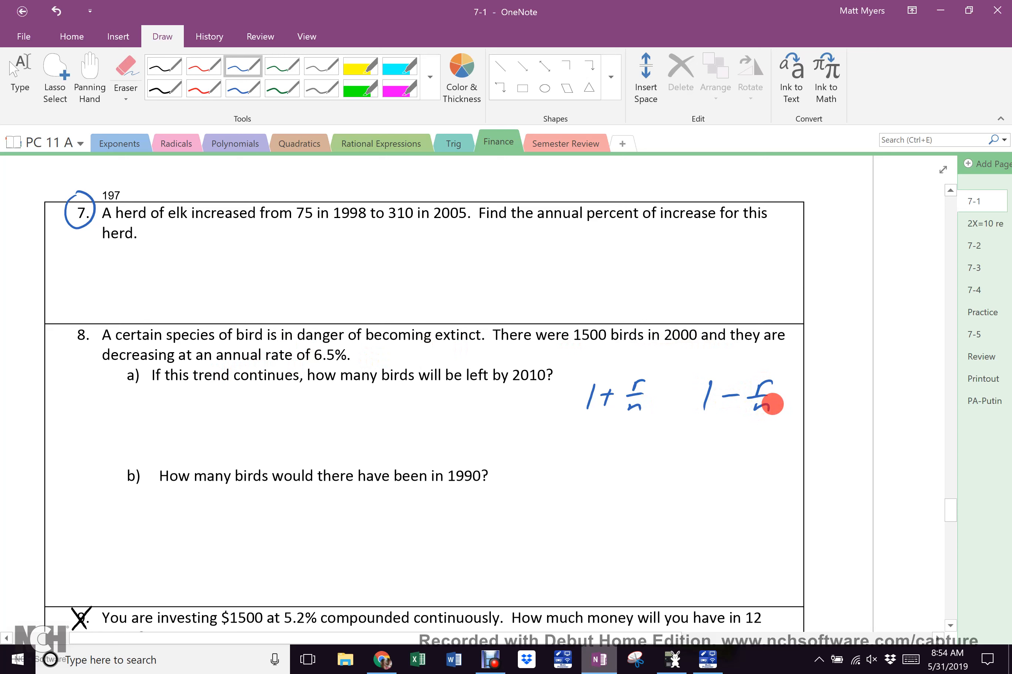
{"action": "mouse_move", "coordinate": [204, 404]}
{"action": "left_mouse_down"}
{"action": "mouse_move", "coordinate": [223, 434]}
{"action": "mouse_move", "coordinate": [285, 411]}
{"action": "mouse_move", "coordinate": [286, 435]}
{"action": "left_mouse_up"}
{"action": "mouse_move", "coordinate": [312, 394]}
{"action": "left_mouse_down"}
{"action": "mouse_move", "coordinate": [318, 407]}
{"action": "mouse_move", "coordinate": [322, 394]}
{"action": "left_mouse_up"}
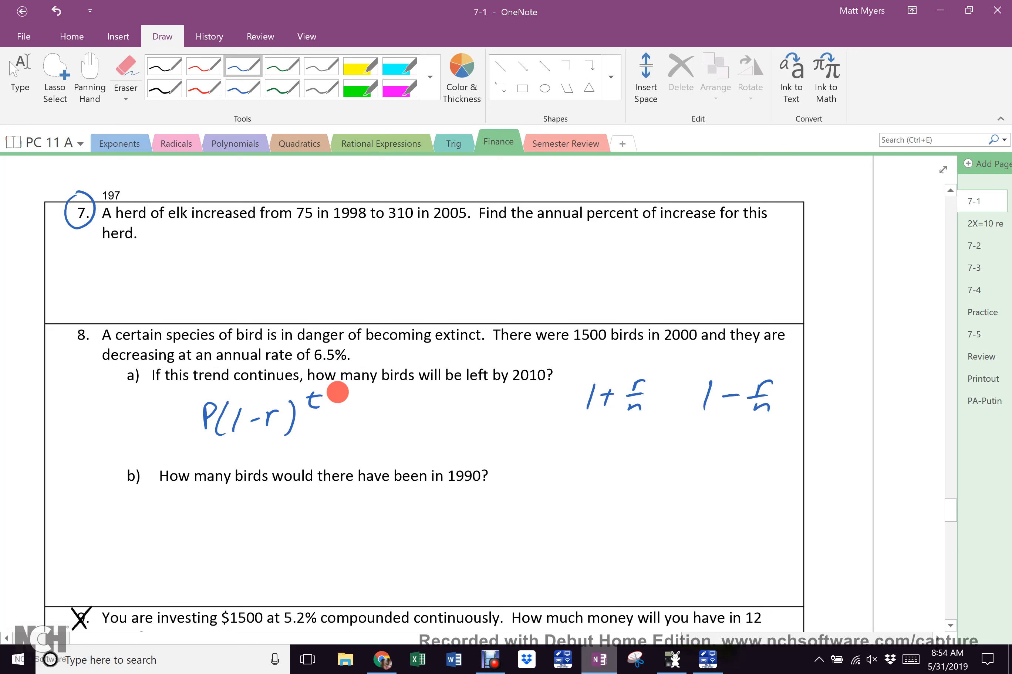
Circle problem 8, mark problems 7 and 8 with ss, and scroll down
{"action": "mouse_move", "coordinate": [75, 312]}
{"action": "left_mouse_down"}
{"action": "mouse_move", "coordinate": [84, 330]}
{"action": "mouse_move", "coordinate": [92, 314]}
{"action": "left_mouse_up"}
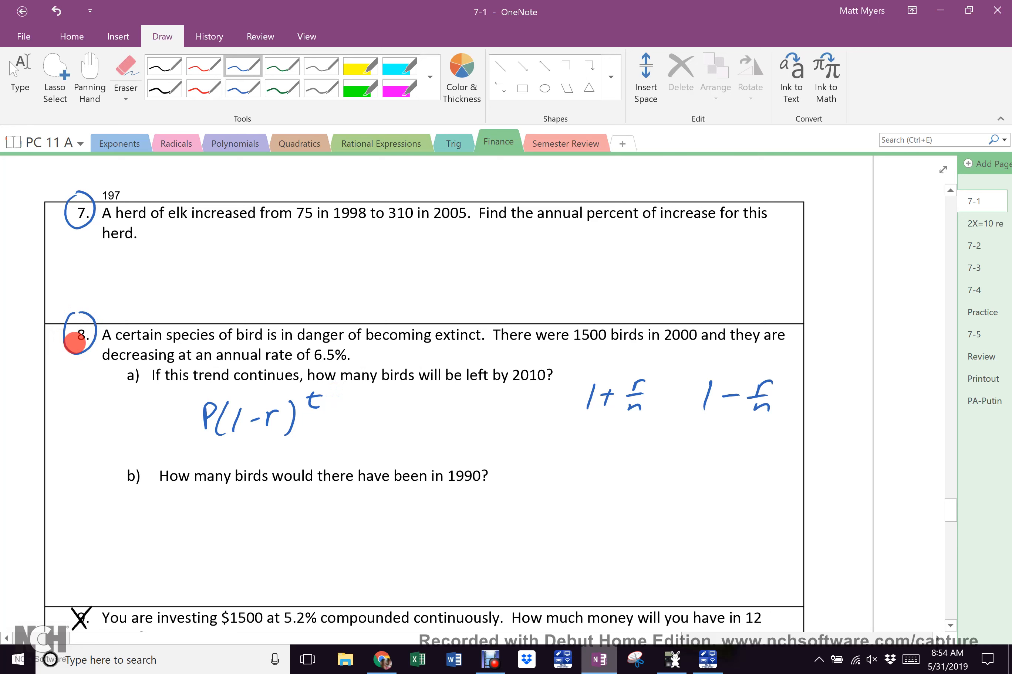
{"action": "left_click_drag", "start_coordinate": [76, 256], "coordinate": [64, 272]}
{"action": "left_click_drag", "start_coordinate": [90, 255], "coordinate": [76, 274]}
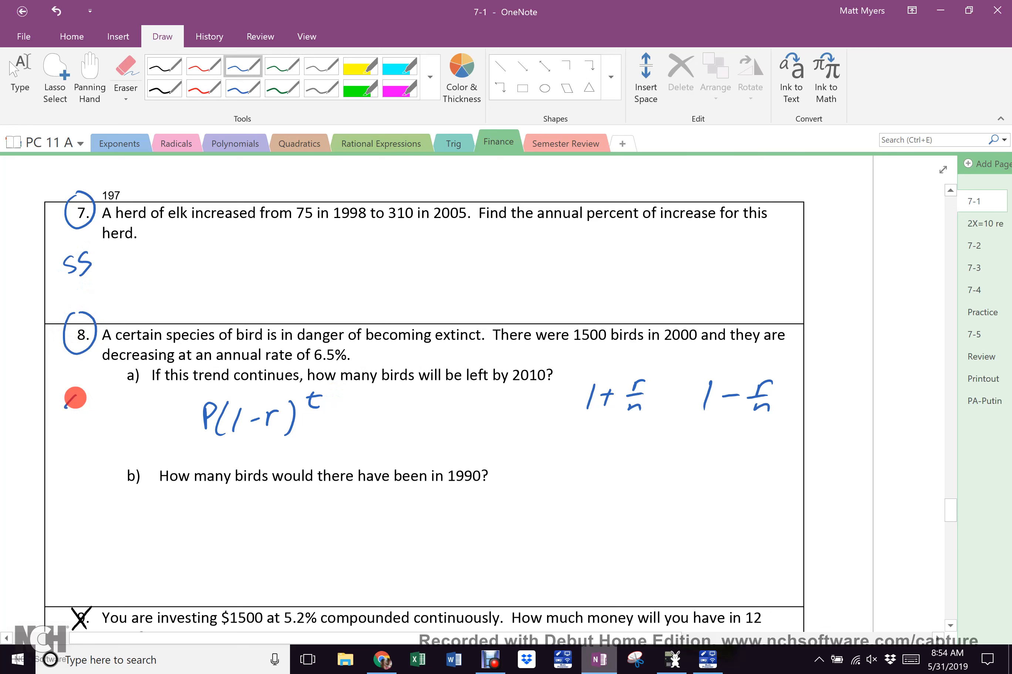
{"action": "left_click_drag", "start_coordinate": [83, 396], "coordinate": [66, 420]}
{"action": "left_click_drag", "start_coordinate": [106, 394], "coordinate": [85, 421]}
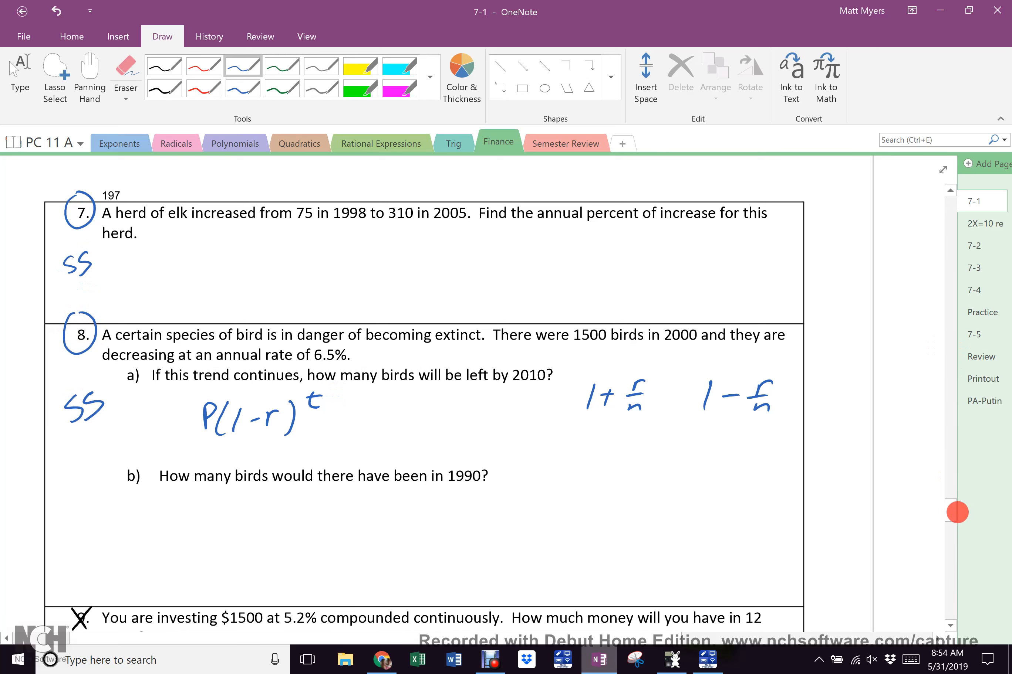
{"action": "scroll", "coordinate": [945, 516], "scroll_direction": "down", "scroll_amount": 7}
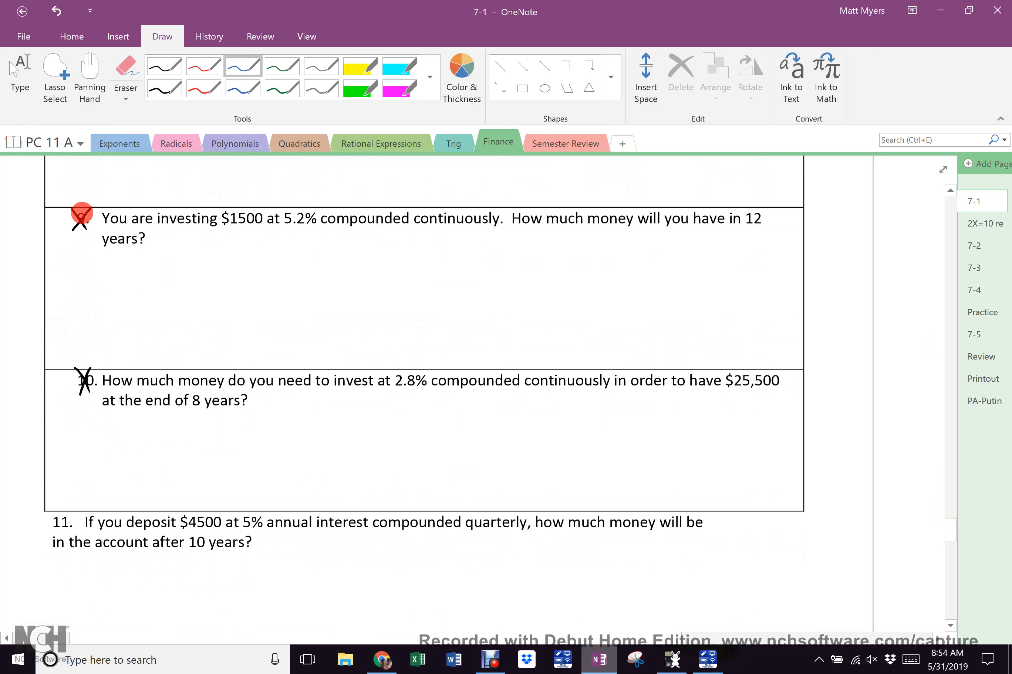
Cross out problems 9 and 10 with blue X's
{"action": "left_click_drag", "start_coordinate": [63, 208], "coordinate": [89, 242]}
{"action": "left_click_drag", "start_coordinate": [95, 199], "coordinate": [67, 245]}
{"action": "left_click_drag", "start_coordinate": [98, 201], "coordinate": [63, 249]}
{"action": "mouse_move", "coordinate": [69, 357]}
{"action": "left_mouse_down"}
{"action": "mouse_move", "coordinate": [96, 404]}
{"action": "mouse_move", "coordinate": [74, 408]}
{"action": "mouse_move", "coordinate": [99, 361]}
{"action": "mouse_move", "coordinate": [97, 388]}
{"action": "mouse_move", "coordinate": [78, 412]}
{"action": "left_mouse_up"}
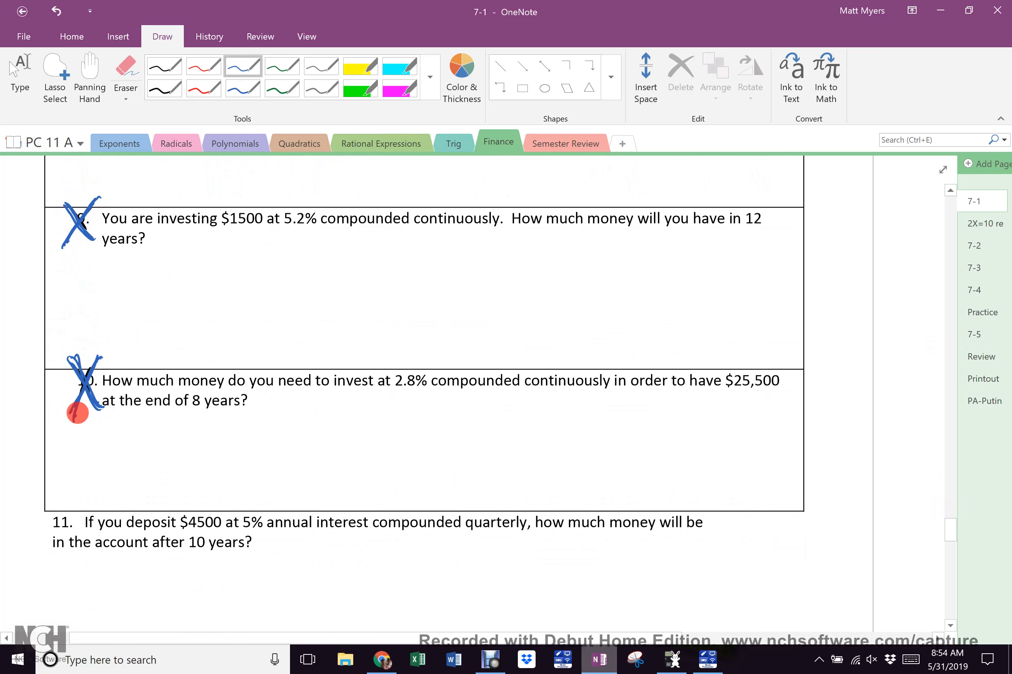
{"action": "scroll", "coordinate": [947, 531], "scroll_direction": "down", "scroll_amount": 5}
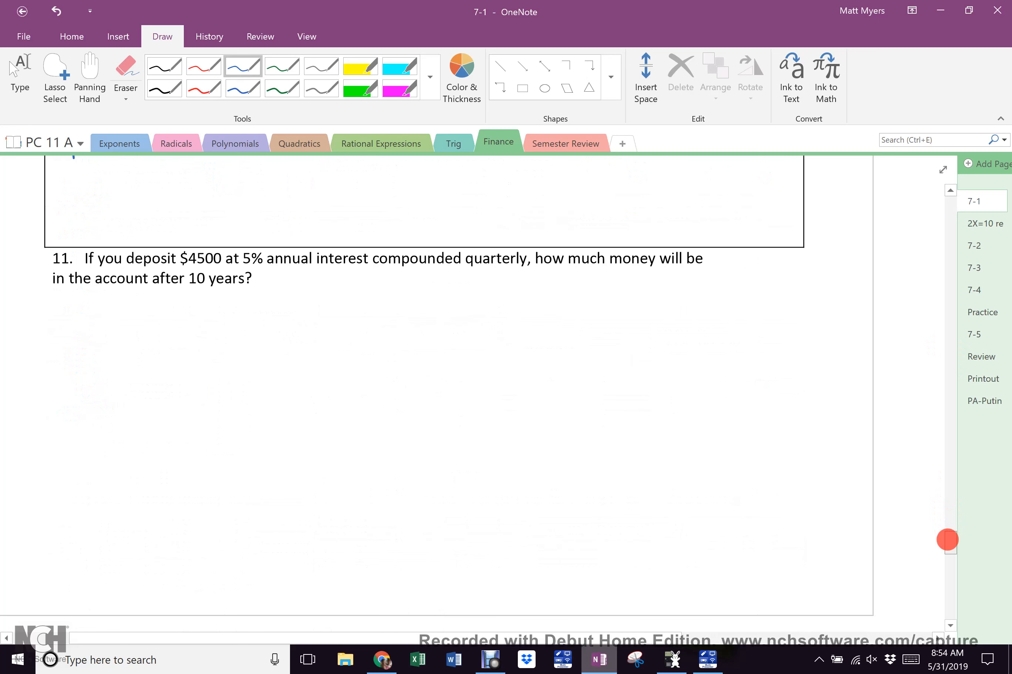
Highlight problem 11 in yellow, circle it in blue and write SS below it
{"action": "left_click", "coordinate": [360, 67]}
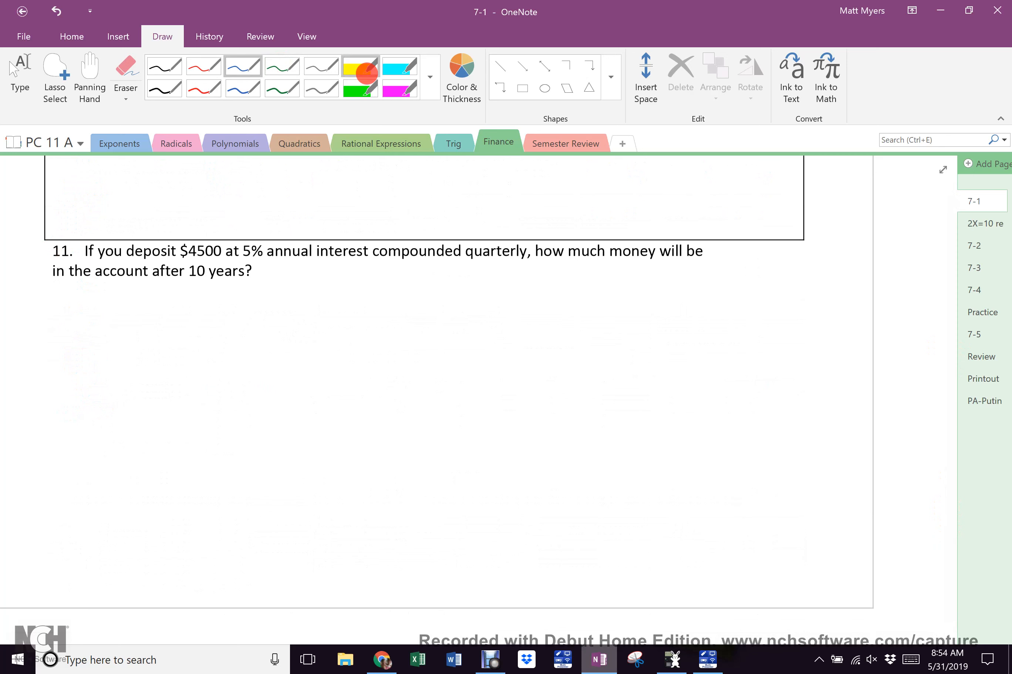
{"action": "left_click_drag", "start_coordinate": [42, 250], "coordinate": [96, 246]}
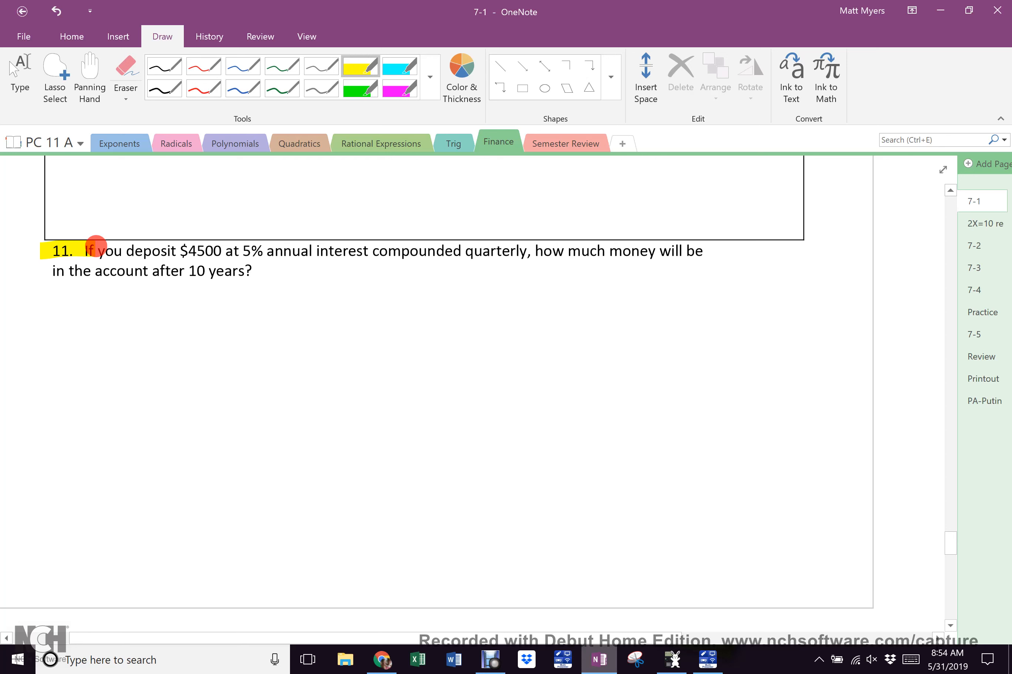
{"action": "left_click", "coordinate": [243, 89]}
{"action": "mouse_move", "coordinate": [75, 239]}
{"action": "left_mouse_down"}
{"action": "mouse_move", "coordinate": [61, 234]}
{"action": "mouse_move", "coordinate": [49, 253]}
{"action": "mouse_move", "coordinate": [78, 244]}
{"action": "left_mouse_up"}
{"action": "mouse_move", "coordinate": [58, 311]}
{"action": "left_mouse_down"}
{"action": "mouse_move", "coordinate": [67, 330]}
{"action": "mouse_move", "coordinate": [54, 342]}
{"action": "left_mouse_up"}
{"action": "mouse_move", "coordinate": [79, 299]}
{"action": "left_mouse_down"}
{"action": "mouse_move", "coordinate": [93, 323]}
{"action": "mouse_move", "coordinate": [78, 340]}
{"action": "left_mouse_up"}
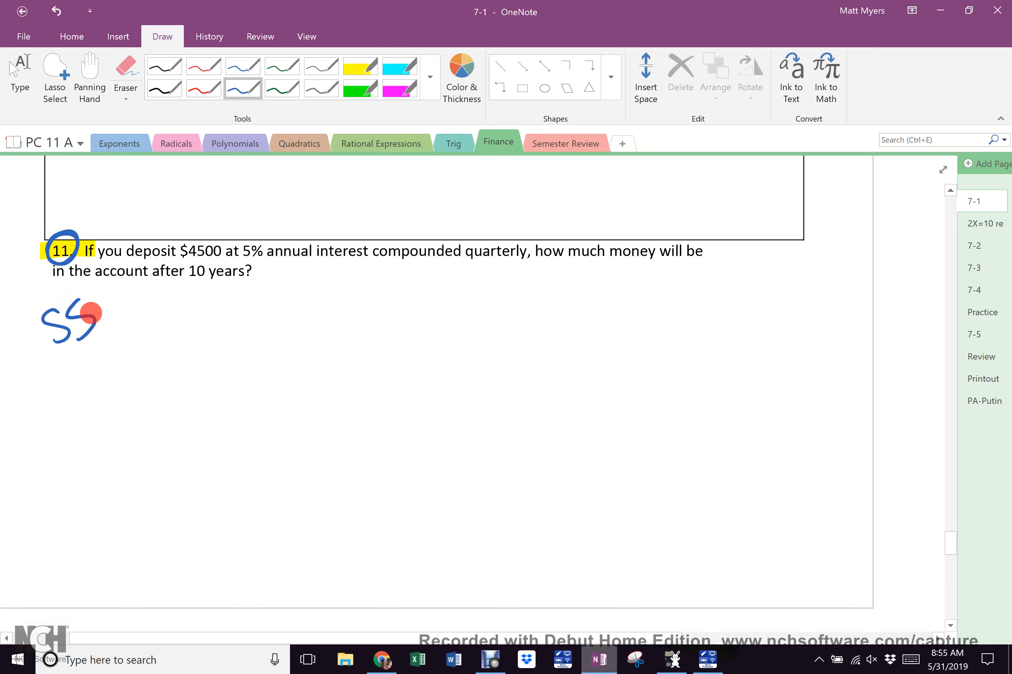
{"action": "left_click_drag", "start_coordinate": [949, 542], "coordinate": [944, 563]}
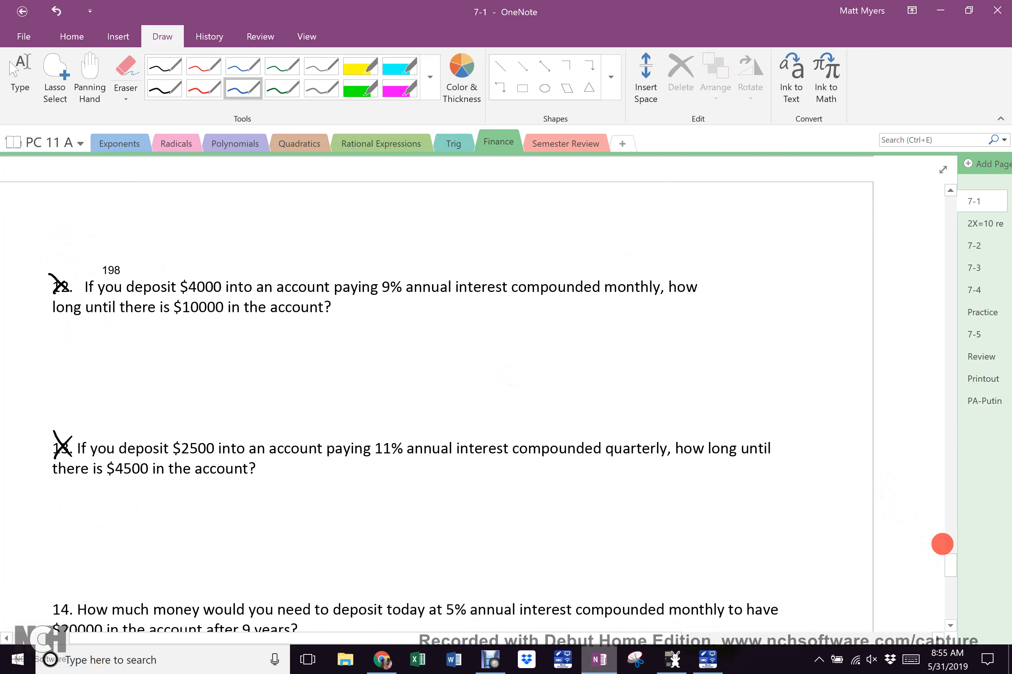
In black ink, underline $10000 and label P, r, 12 and t in problem 12
{"action": "mouse_move", "coordinate": [949, 562]}
{"action": "left_mouse_down"}
{"action": "mouse_move", "coordinate": [931, 593]}
{"action": "mouse_move", "coordinate": [944, 554]}
{"action": "left_mouse_up"}
{"action": "left_click", "coordinate": [165, 66]}
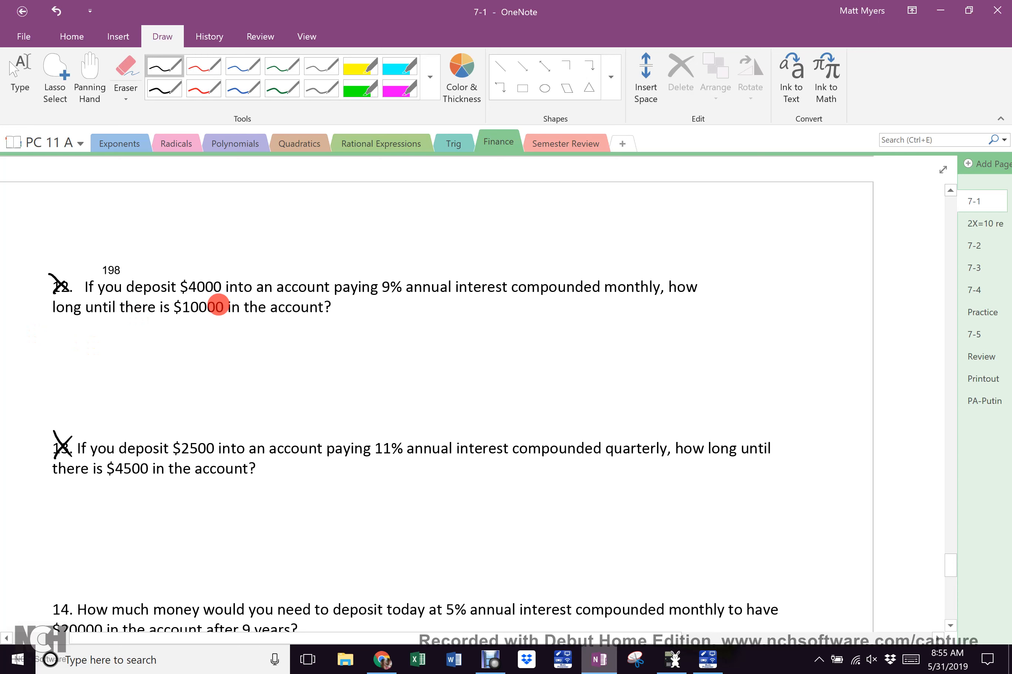
{"action": "mouse_move", "coordinate": [173, 317]}
{"action": "left_mouse_down"}
{"action": "mouse_move", "coordinate": [227, 316]}
{"action": "mouse_move", "coordinate": [188, 336]}
{"action": "mouse_move", "coordinate": [197, 332]}
{"action": "left_mouse_up"}
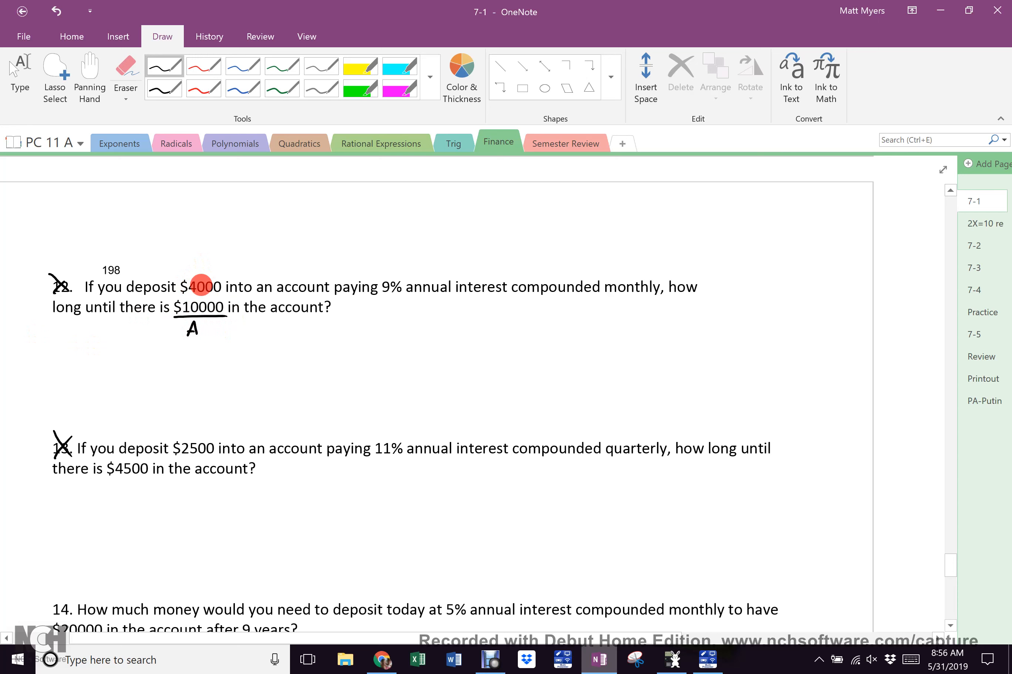
{"action": "left_click_drag", "start_coordinate": [201, 274], "coordinate": [210, 259]}
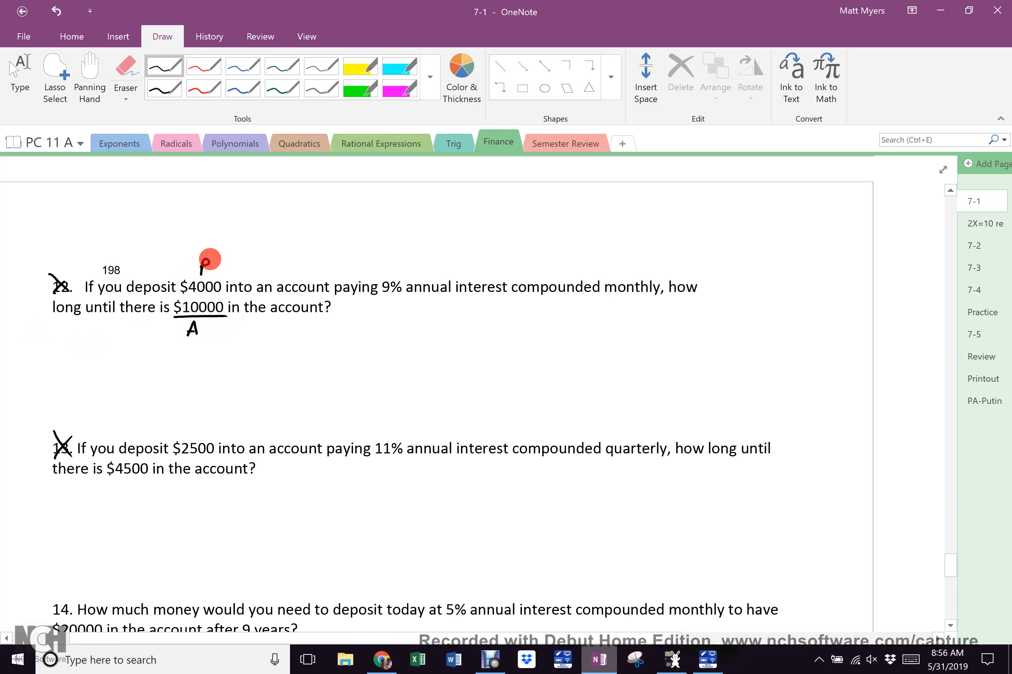
{"action": "left_click_drag", "start_coordinate": [386, 269], "coordinate": [405, 255]}
{"action": "mouse_move", "coordinate": [620, 260]}
{"action": "left_mouse_down"}
{"action": "mouse_move", "coordinate": [617, 268]}
{"action": "mouse_move", "coordinate": [637, 268]}
{"action": "left_mouse_up"}
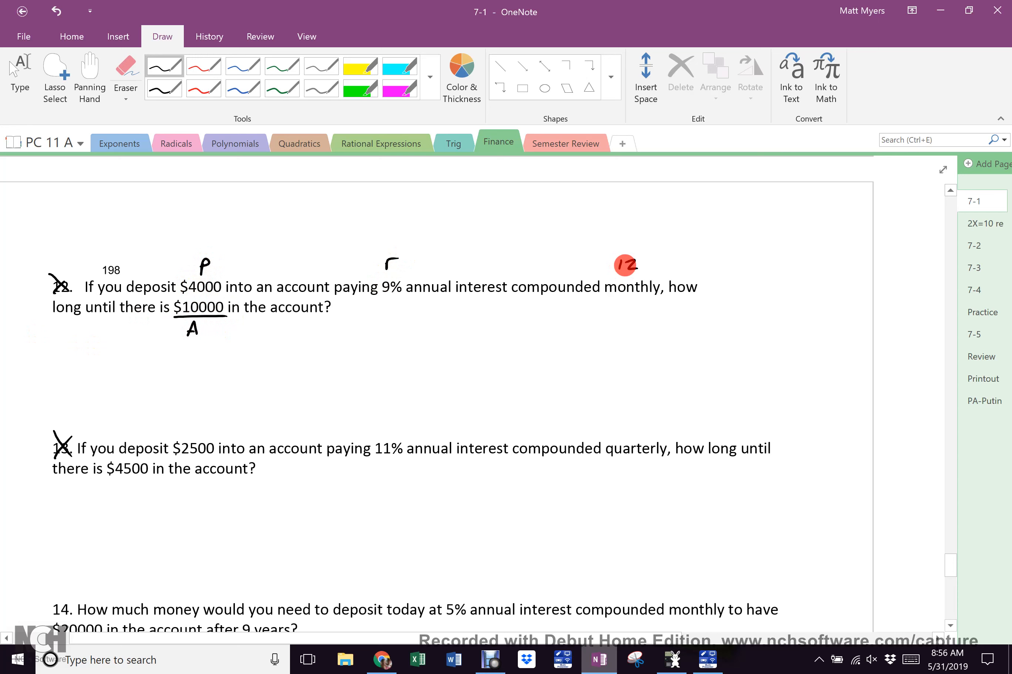
{"action": "left_click_drag", "start_coordinate": [65, 320], "coordinate": [61, 335]}
{"action": "left_click_drag", "start_coordinate": [58, 328], "coordinate": [70, 324]}
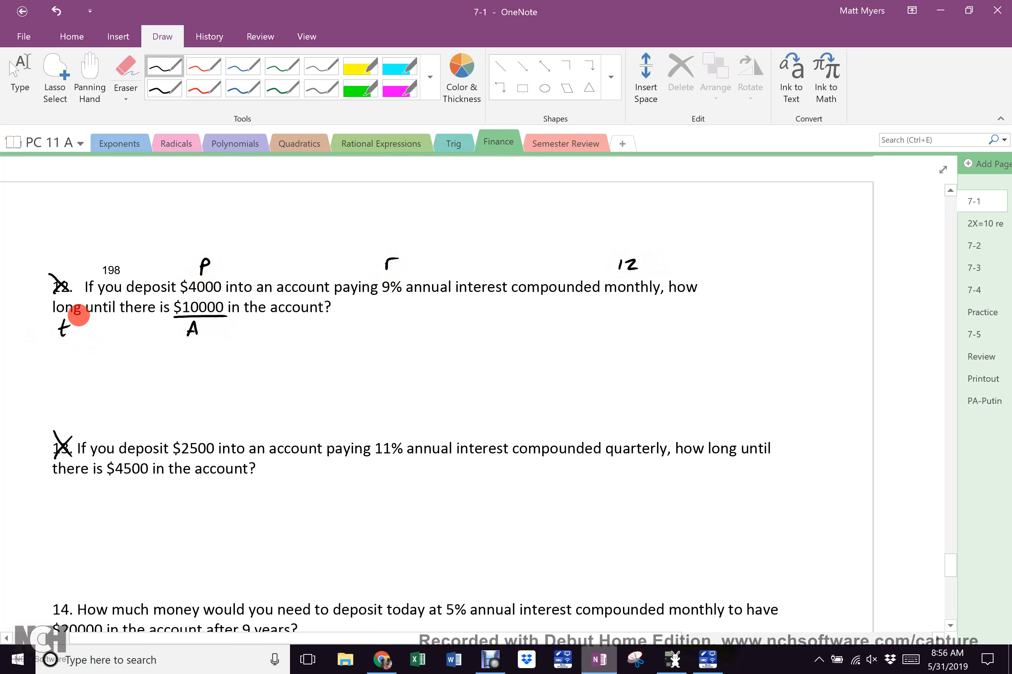
Write the equation 10000 = 4000(1 + .09/12) for problem 12
{"action": "mouse_move", "coordinate": [268, 332]}
{"action": "left_mouse_down"}
{"action": "mouse_move", "coordinate": [266, 347]}
{"action": "mouse_move", "coordinate": [281, 337]}
{"action": "left_mouse_up"}
{"action": "left_click_drag", "start_coordinate": [290, 335], "coordinate": [391, 336]}
{"action": "mouse_move", "coordinate": [386, 332]}
{"action": "left_mouse_down"}
{"action": "mouse_move", "coordinate": [385, 343]}
{"action": "mouse_move", "coordinate": [414, 327]}
{"action": "mouse_move", "coordinate": [409, 345]}
{"action": "mouse_move", "coordinate": [414, 326]}
{"action": "mouse_move", "coordinate": [426, 332]}
{"action": "mouse_move", "coordinate": [404, 347]}
{"action": "mouse_move", "coordinate": [431, 350]}
{"action": "mouse_move", "coordinate": [451, 323]}
{"action": "mouse_move", "coordinate": [469, 323]}
{"action": "left_mouse_up"}
{"action": "left_click", "coordinate": [405, 328]}
Complete the exponent as 12t and write /4000 under both sides of the equation
{"action": "left_click_drag", "start_coordinate": [464, 316], "coordinate": [474, 315]}
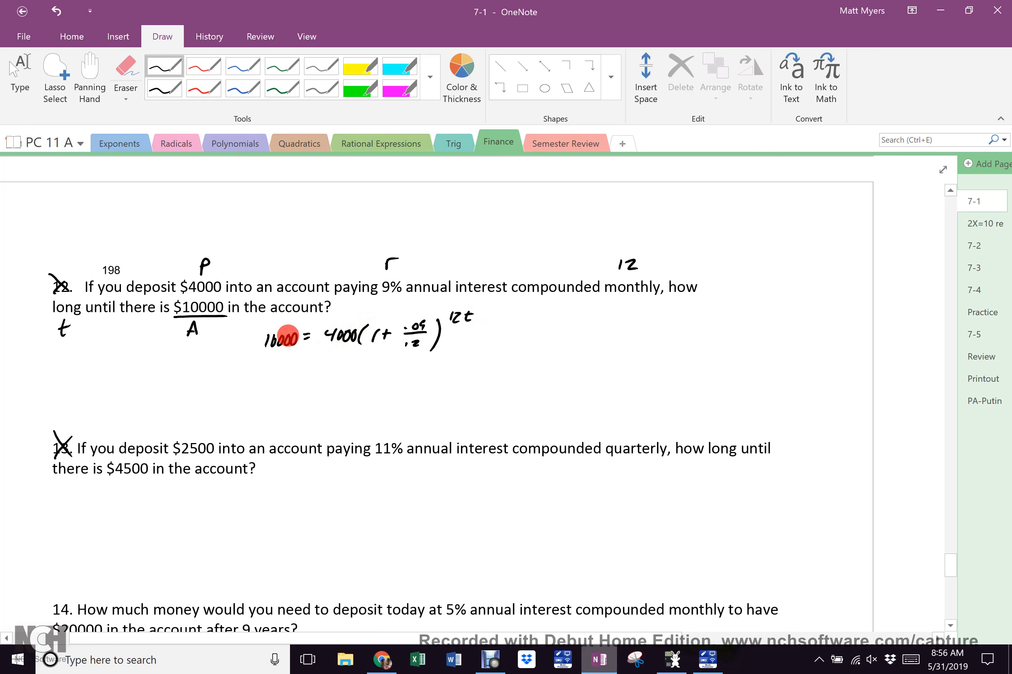
{"action": "left_click_drag", "start_coordinate": [311, 348], "coordinate": [449, 347]}
{"action": "left_click_drag", "start_coordinate": [358, 353], "coordinate": [364, 365]}
{"action": "left_click_drag", "start_coordinate": [371, 360], "coordinate": [380, 360]}
{"action": "left_click_drag", "start_coordinate": [386, 359], "coordinate": [387, 360]}
{"action": "left_click_drag", "start_coordinate": [255, 352], "coordinate": [304, 350]}
{"action": "left_click_drag", "start_coordinate": [266, 357], "coordinate": [269, 362]}
{"action": "mouse_move", "coordinate": [270, 358]}
{"action": "left_mouse_down"}
{"action": "mouse_move", "coordinate": [264, 367]}
{"action": "mouse_move", "coordinate": [274, 364]}
{"action": "left_mouse_up"}
{"action": "left_click_drag", "start_coordinate": [280, 362], "coordinate": [289, 362]}
{"action": "left_click_drag", "start_coordinate": [249, 397], "coordinate": [274, 410]}
Write the simplified equation 2.5 = (1 + 0.09/12)^12t below it
{"action": "left_click_drag", "start_coordinate": [279, 396], "coordinate": [291, 394]}
{"action": "mouse_move", "coordinate": [336, 393]}
{"action": "left_mouse_down"}
{"action": "mouse_move", "coordinate": [331, 406]}
{"action": "mouse_move", "coordinate": [355, 396]}
{"action": "left_mouse_up"}
{"action": "mouse_move", "coordinate": [350, 392]}
{"action": "left_mouse_down"}
{"action": "mouse_move", "coordinate": [348, 401]}
{"action": "mouse_move", "coordinate": [397, 384]}
{"action": "left_mouse_up"}
{"action": "left_click", "coordinate": [385, 391]}
{"action": "left_click_drag", "start_coordinate": [405, 382], "coordinate": [408, 392]}
{"action": "mouse_move", "coordinate": [370, 401]}
{"action": "left_mouse_down"}
{"action": "mouse_move", "coordinate": [410, 397]}
{"action": "mouse_move", "coordinate": [389, 408]}
{"action": "mouse_move", "coordinate": [400, 407]}
{"action": "left_mouse_up"}
{"action": "left_click_drag", "start_coordinate": [425, 382], "coordinate": [418, 406]}
{"action": "left_click_drag", "start_coordinate": [334, 382], "coordinate": [321, 401]}
{"action": "mouse_move", "coordinate": [439, 374]}
{"action": "left_mouse_down"}
{"action": "mouse_move", "coordinate": [437, 385]}
{"action": "mouse_move", "coordinate": [462, 384]}
{"action": "left_mouse_up"}
{"action": "left_click_drag", "start_coordinate": [460, 376], "coordinate": [470, 376]}
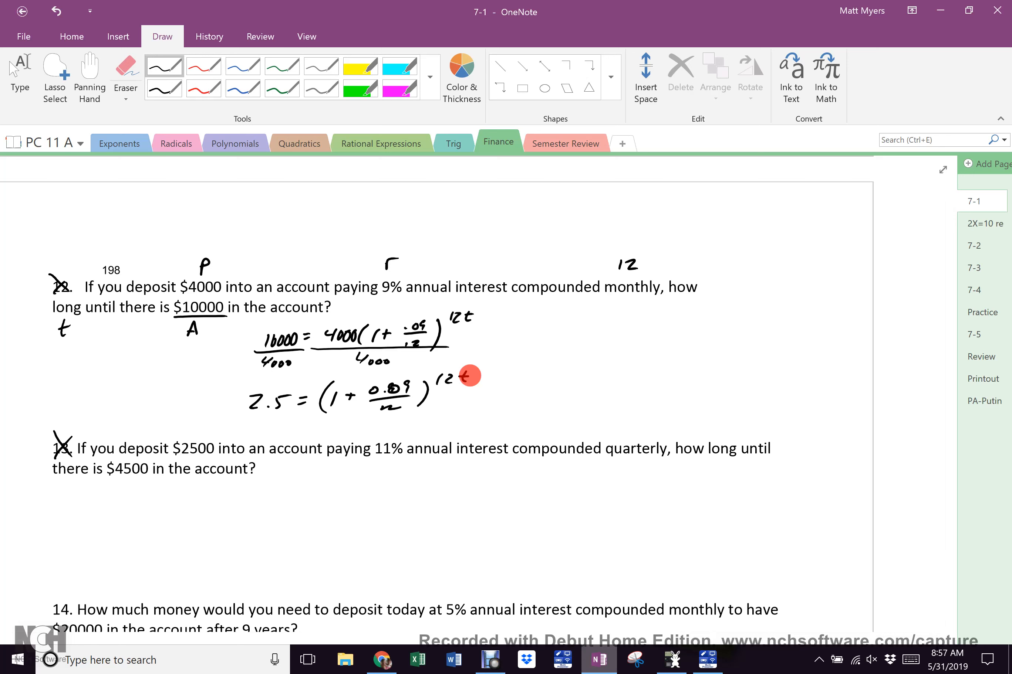
Switch to red ink and write 2.5 = 1.0075^12t beside the equation
{"action": "left_click", "coordinate": [203, 66]}
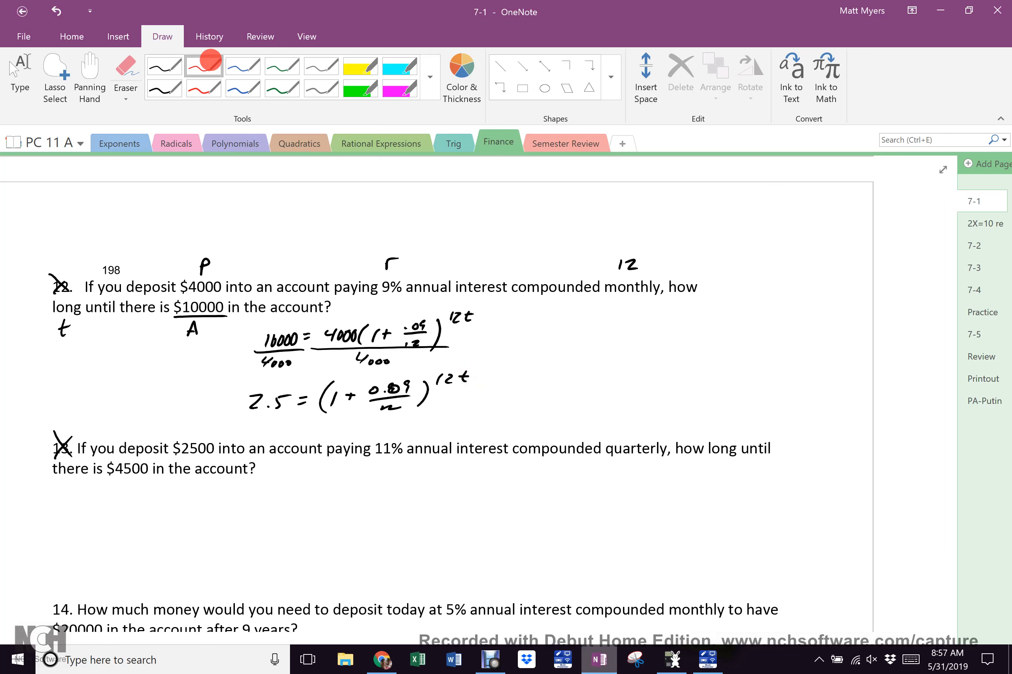
{"action": "left_click", "coordinate": [557, 325]}
{"action": "mouse_move", "coordinate": [536, 317]}
{"action": "left_mouse_down"}
{"action": "mouse_move", "coordinate": [549, 327]}
{"action": "mouse_move", "coordinate": [579, 313]}
{"action": "mouse_move", "coordinate": [600, 322]}
{"action": "left_mouse_up"}
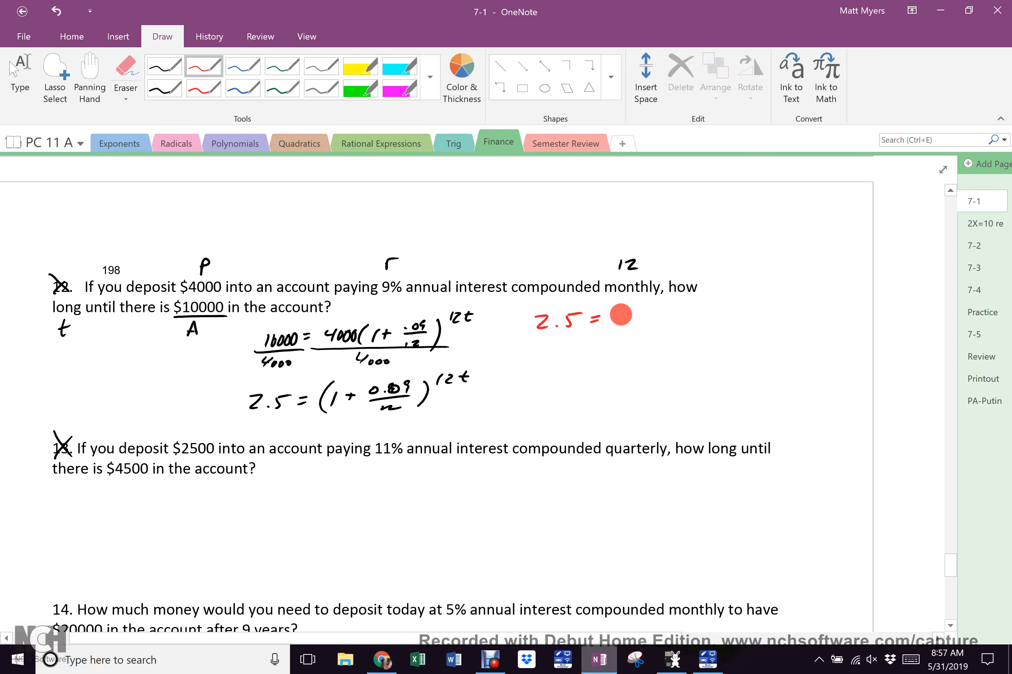
{"action": "mouse_move", "coordinate": [623, 312]}
{"action": "left_mouse_down"}
{"action": "mouse_move", "coordinate": [616, 327]}
{"action": "mouse_move", "coordinate": [641, 315]}
{"action": "left_mouse_up"}
{"action": "left_click", "coordinate": [627, 322]}
{"action": "mouse_move", "coordinate": [652, 315]}
{"action": "left_mouse_down"}
{"action": "mouse_move", "coordinate": [651, 324]}
{"action": "mouse_move", "coordinate": [675, 326]}
{"action": "left_mouse_up"}
{"action": "left_click_drag", "start_coordinate": [678, 314], "coordinate": [735, 299]}
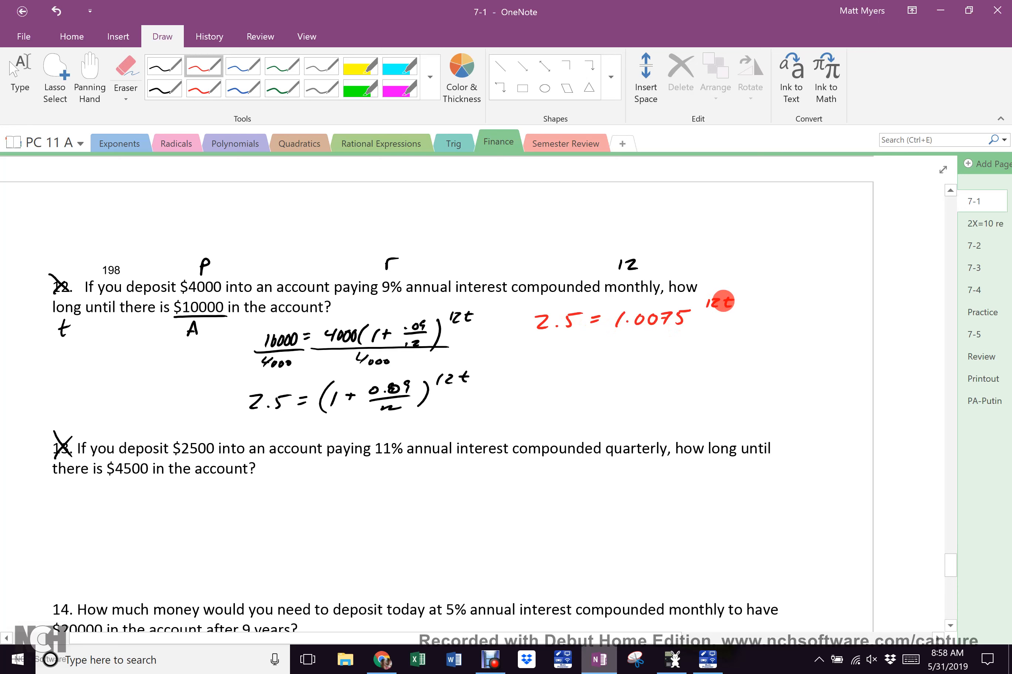
Rewrite it as log 2.5 / log 1.0075 = 12t and erase the stray red marks
{"action": "mouse_move", "coordinate": [505, 310]}
{"action": "left_mouse_down"}
{"action": "mouse_move", "coordinate": [524, 320]}
{"action": "mouse_move", "coordinate": [514, 344]}
{"action": "left_mouse_up"}
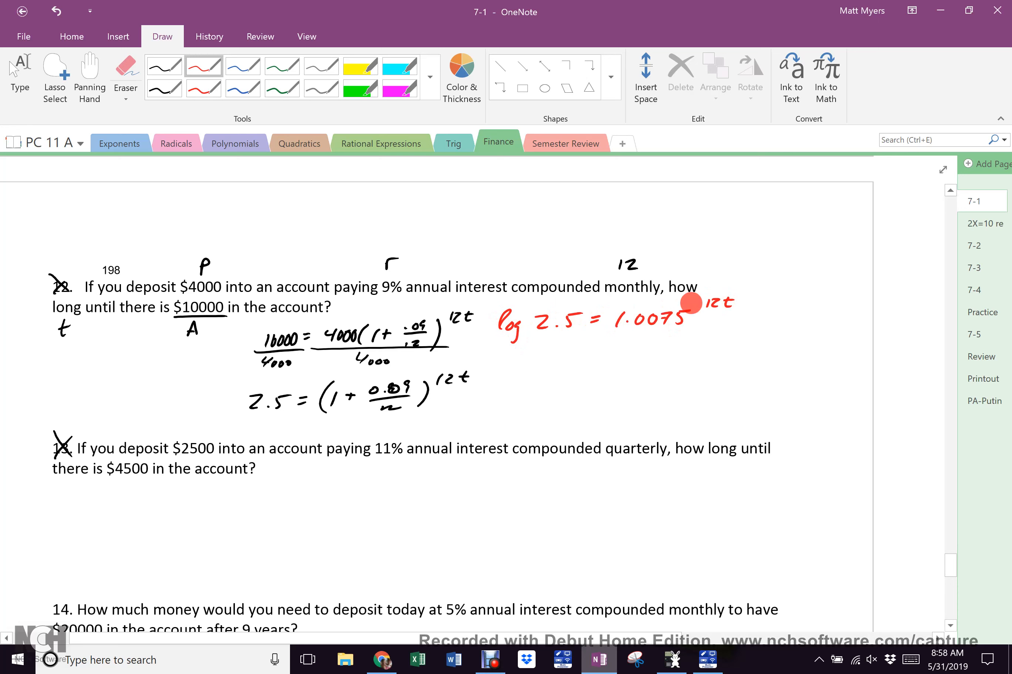
{"action": "mouse_move", "coordinate": [743, 323]}
{"action": "left_mouse_down"}
{"action": "mouse_move", "coordinate": [626, 318]}
{"action": "mouse_move", "coordinate": [644, 318]}
{"action": "mouse_move", "coordinate": [641, 335]}
{"action": "mouse_move", "coordinate": [718, 320]}
{"action": "mouse_move", "coordinate": [734, 297]}
{"action": "mouse_move", "coordinate": [776, 298]}
{"action": "mouse_move", "coordinate": [726, 295]}
{"action": "left_mouse_up"}
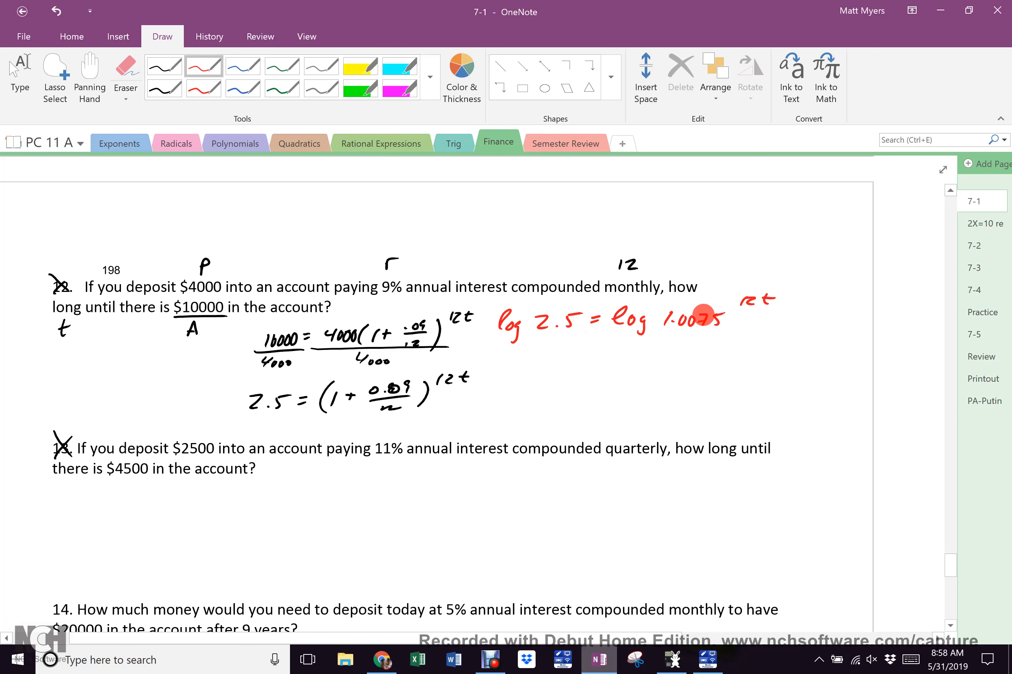
{"action": "mouse_move", "coordinate": [618, 300]}
{"action": "left_mouse_down"}
{"action": "mouse_move", "coordinate": [623, 344]}
{"action": "mouse_move", "coordinate": [723, 335]}
{"action": "mouse_move", "coordinate": [644, 298]}
{"action": "mouse_move", "coordinate": [545, 350]}
{"action": "mouse_move", "coordinate": [556, 362]}
{"action": "left_mouse_up"}
{"action": "left_click_drag", "start_coordinate": [493, 344], "coordinate": [588, 344]}
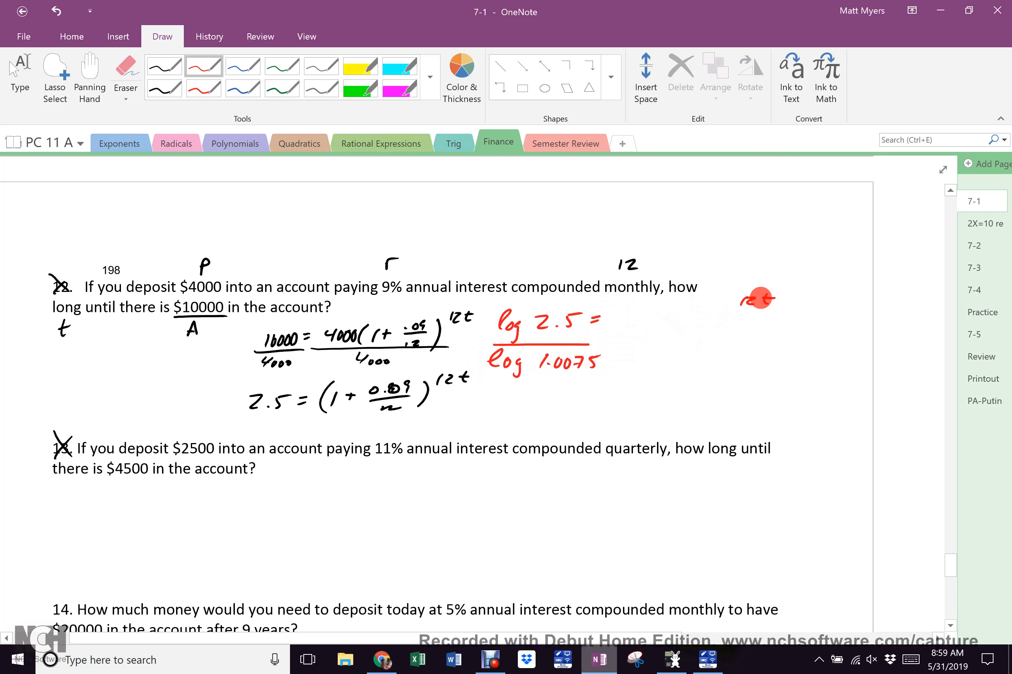
{"action": "mouse_move", "coordinate": [630, 319]}
{"action": "left_mouse_down"}
{"action": "mouse_move", "coordinate": [627, 334]}
{"action": "mouse_move", "coordinate": [662, 334]}
{"action": "left_mouse_up"}
{"action": "left_click_drag", "start_coordinate": [654, 326], "coordinate": [672, 323]}
{"action": "left_click_drag", "start_coordinate": [742, 301], "coordinate": [771, 298]}
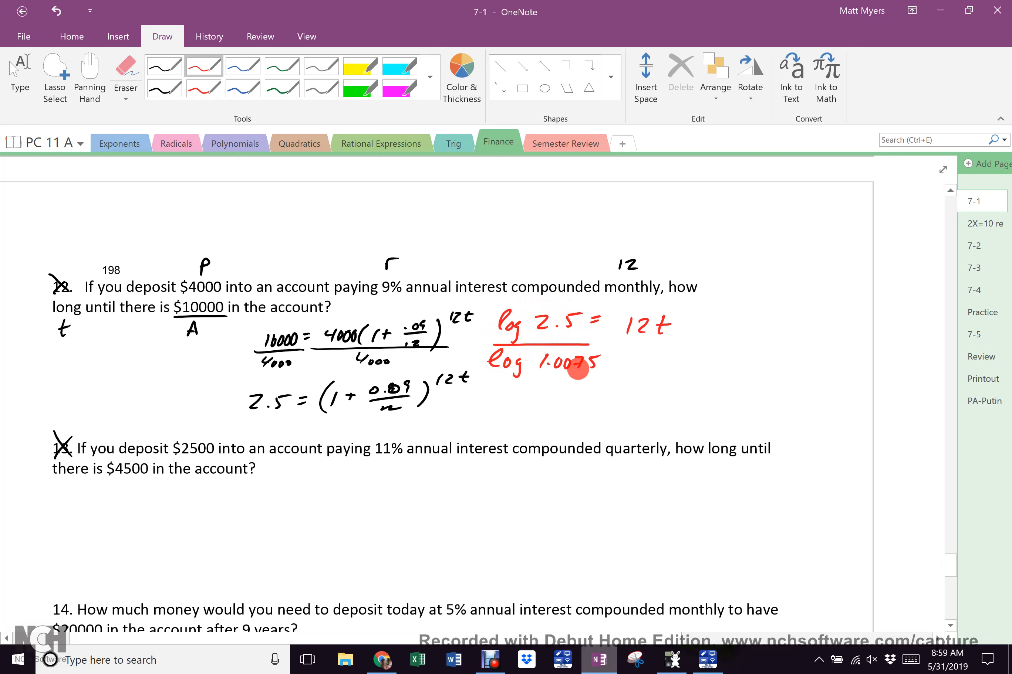
Glance at the compound-interest spreadsheet, then return to the OneNote worksheet
{"action": "mouse_move", "coordinate": [672, 660]}
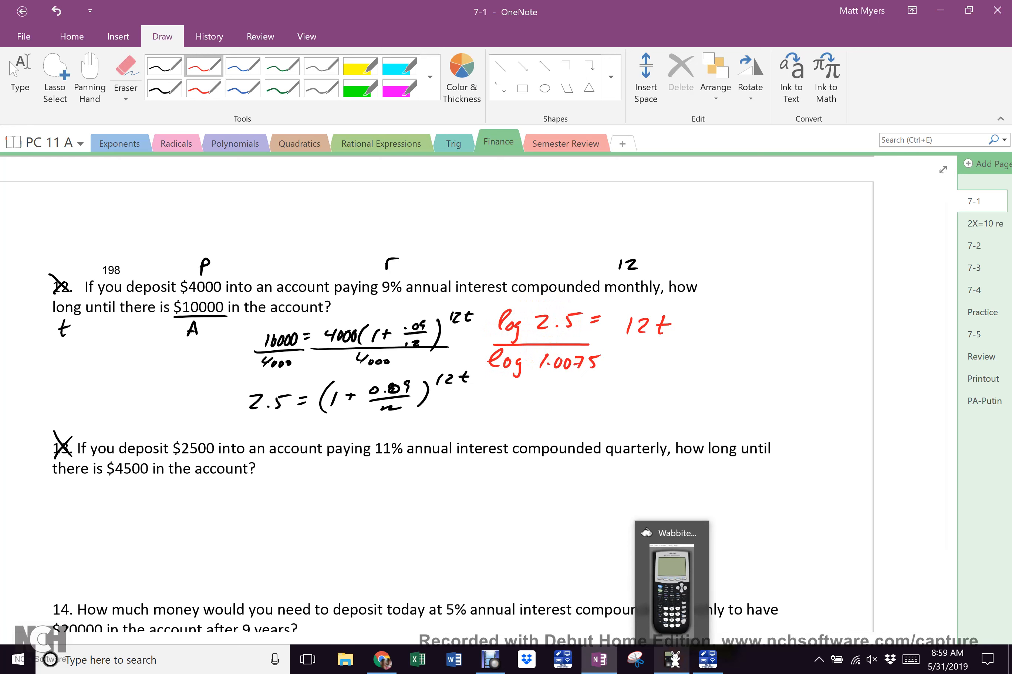
{"action": "mouse_move", "coordinate": [671, 587]}
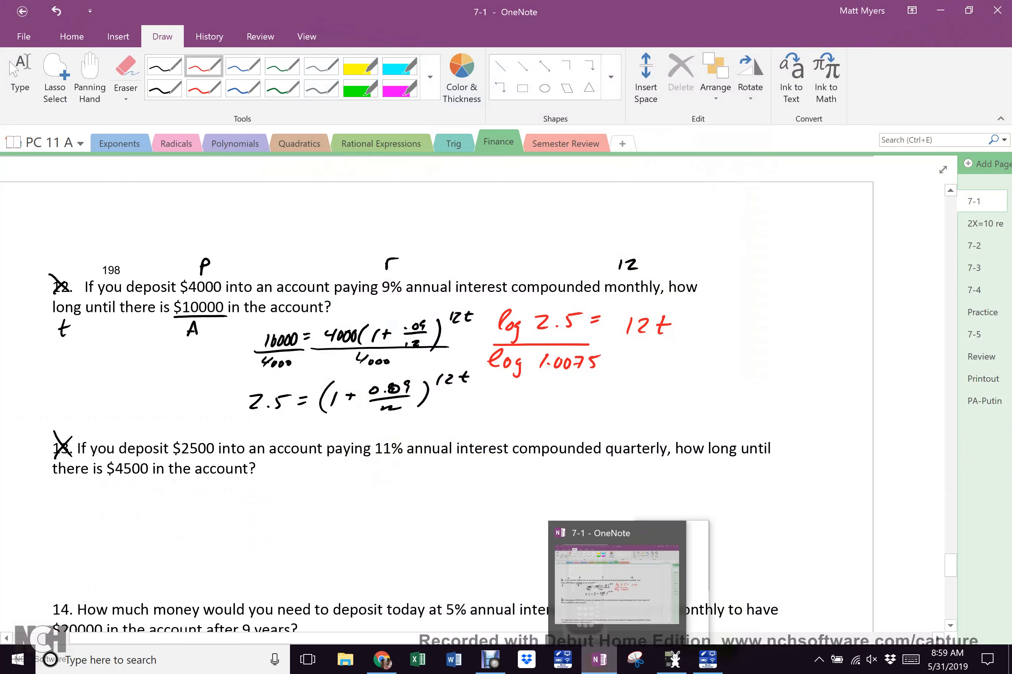
{"action": "left_click", "coordinate": [599, 660]}
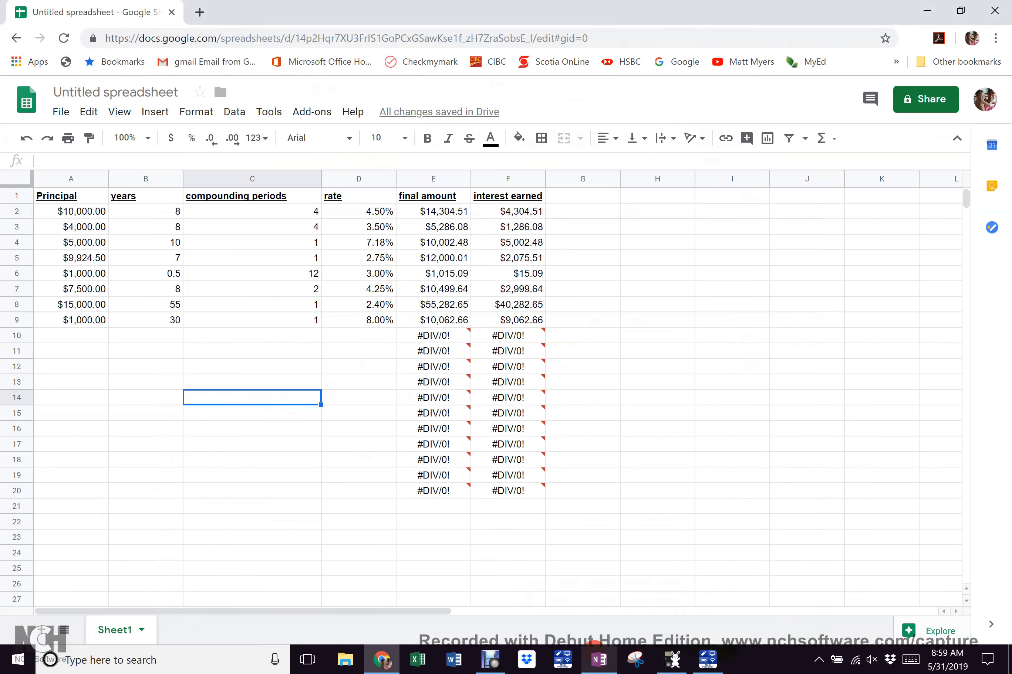
{"action": "left_click", "coordinate": [598, 660]}
Write 122.63 = 12t below the log fraction, correcting a mistaken 172
{"action": "mouse_move", "coordinate": [523, 392]}
{"action": "left_mouse_down"}
{"action": "mouse_move", "coordinate": [520, 406]}
{"action": "mouse_move", "coordinate": [550, 404]}
{"action": "left_mouse_up"}
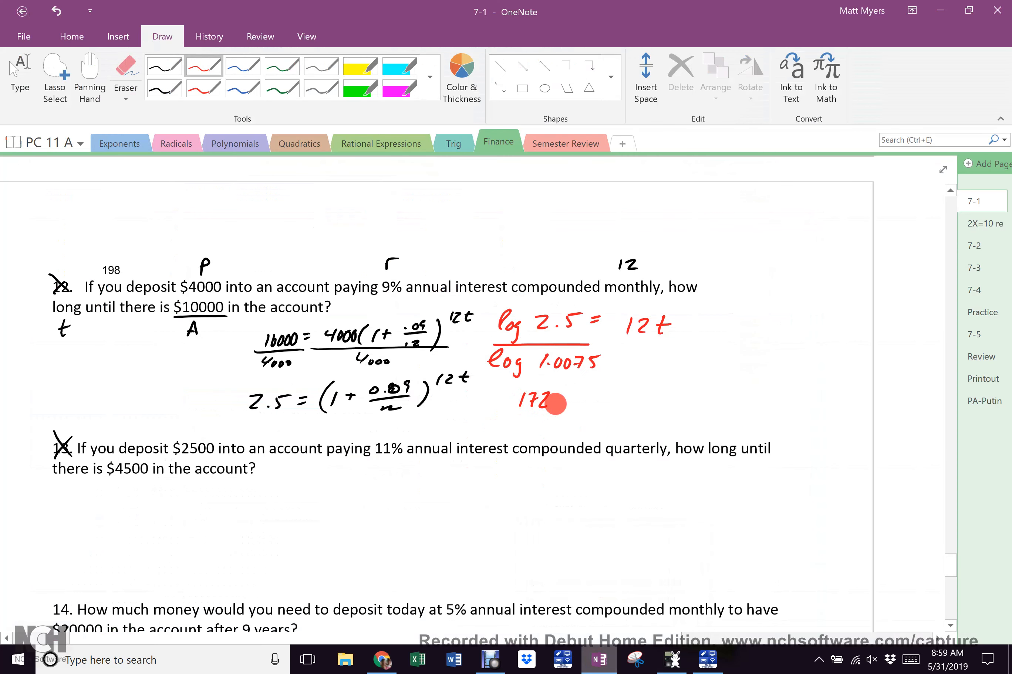
{"action": "left_click", "coordinate": [558, 405]}
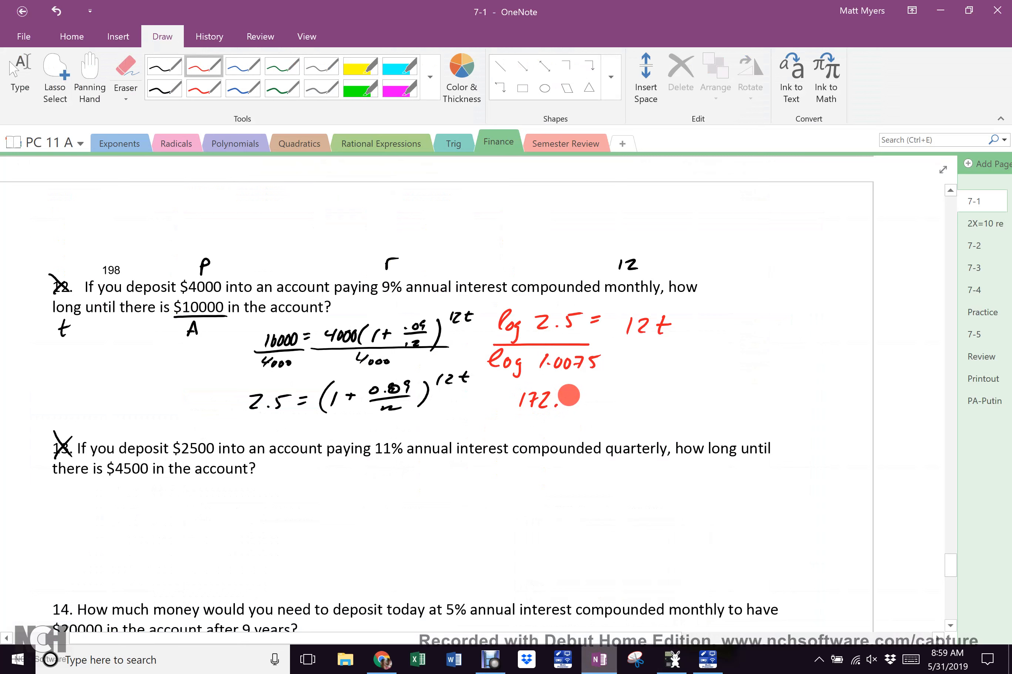
{"action": "mouse_move", "coordinate": [562, 398]}
{"action": "left_mouse_down"}
{"action": "mouse_move", "coordinate": [515, 404]}
{"action": "mouse_move", "coordinate": [564, 404]}
{"action": "left_mouse_up"}
{"action": "left_click", "coordinate": [555, 400]}
{"action": "mouse_move", "coordinate": [572, 390]}
{"action": "left_mouse_down"}
{"action": "mouse_move", "coordinate": [574, 404]}
{"action": "mouse_move", "coordinate": [594, 388]}
{"action": "left_mouse_up"}
{"action": "left_click_drag", "start_coordinate": [586, 397], "coordinate": [609, 404]}
{"action": "mouse_move", "coordinate": [616, 391]}
{"action": "left_mouse_down"}
{"action": "mouse_move", "coordinate": [628, 404]}
{"action": "mouse_move", "coordinate": [647, 392]}
{"action": "left_mouse_up"}
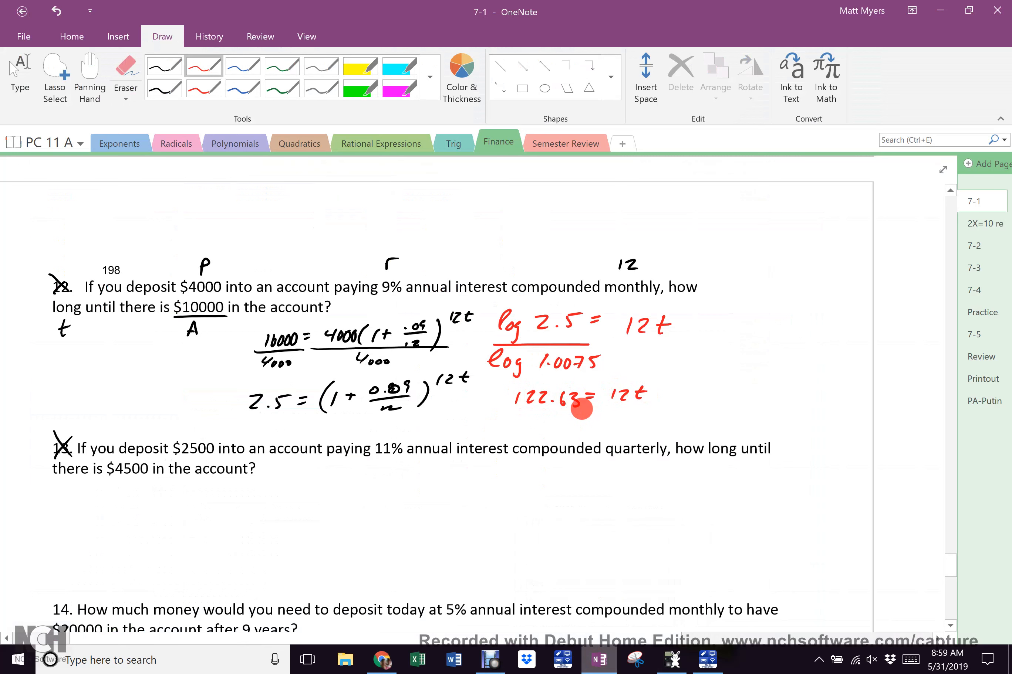
Divide both sides by 12, conclude t = 10.22, and switch to Google Sheets
{"action": "left_click_drag", "start_coordinate": [521, 411], "coordinate": [660, 413]}
{"action": "left_click_drag", "start_coordinate": [559, 421], "coordinate": [557, 428]}
{"action": "left_click_drag", "start_coordinate": [562, 422], "coordinate": [582, 427]}
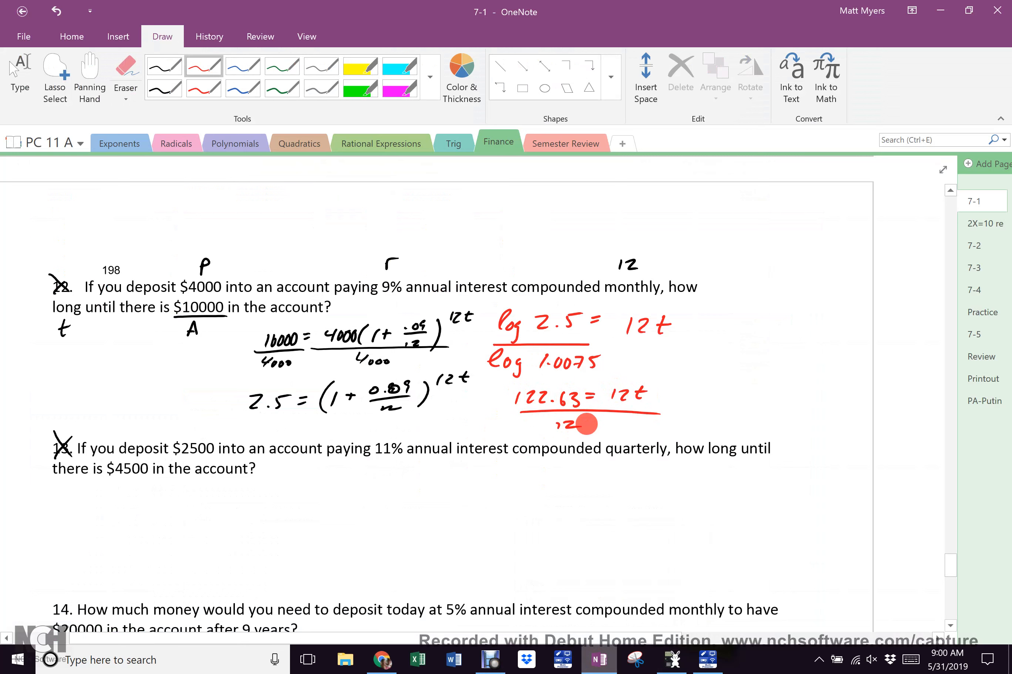
{"action": "left_click_drag", "start_coordinate": [726, 382], "coordinate": [724, 403]}
{"action": "left_click_drag", "start_coordinate": [719, 391], "coordinate": [747, 387]}
{"action": "left_click_drag", "start_coordinate": [739, 394], "coordinate": [759, 398]}
{"action": "left_click_drag", "start_coordinate": [771, 384], "coordinate": [823, 391]}
{"action": "left_click", "coordinate": [793, 392]}
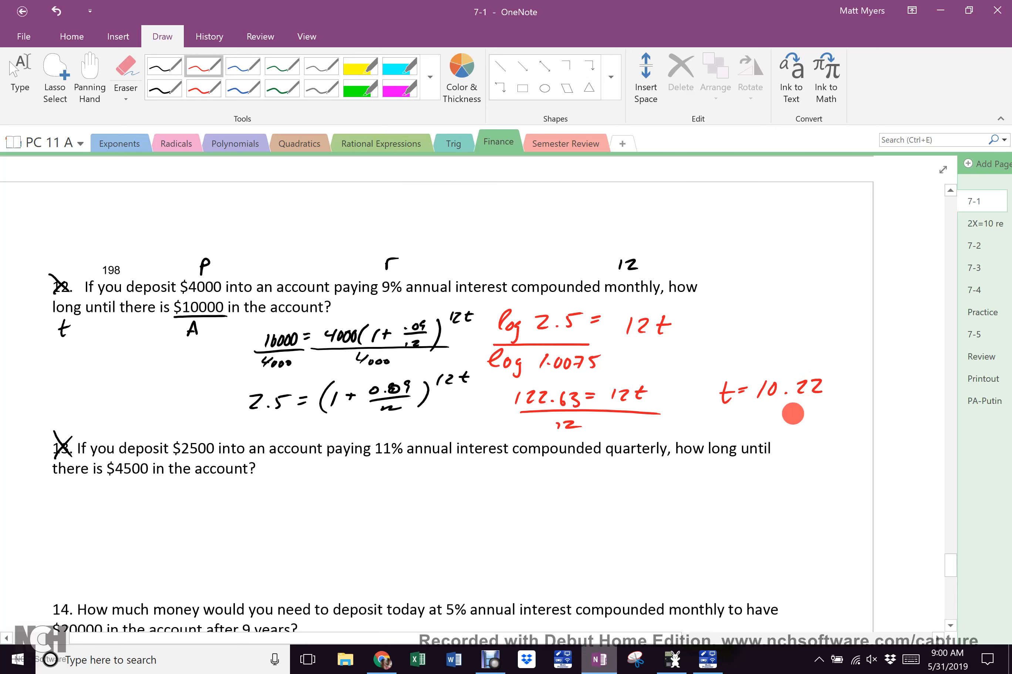
{"action": "left_click", "coordinate": [382, 658]}
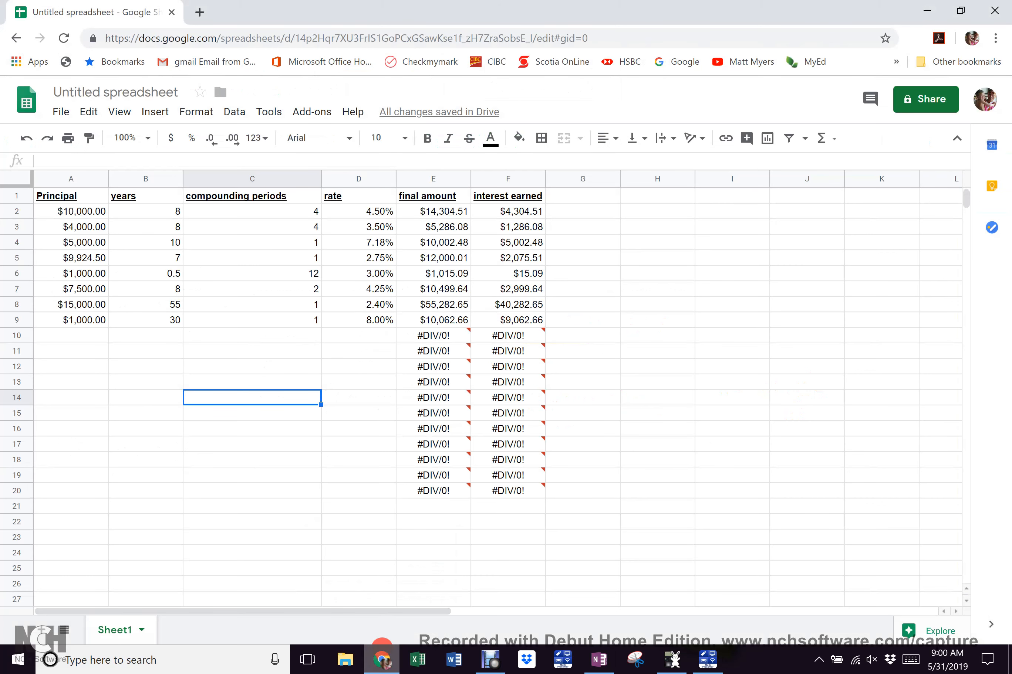
Fill row 10 with principal 4,000, 10.22 years, 12 periods and a 9% rate
{"action": "left_click", "coordinate": [71, 336]}
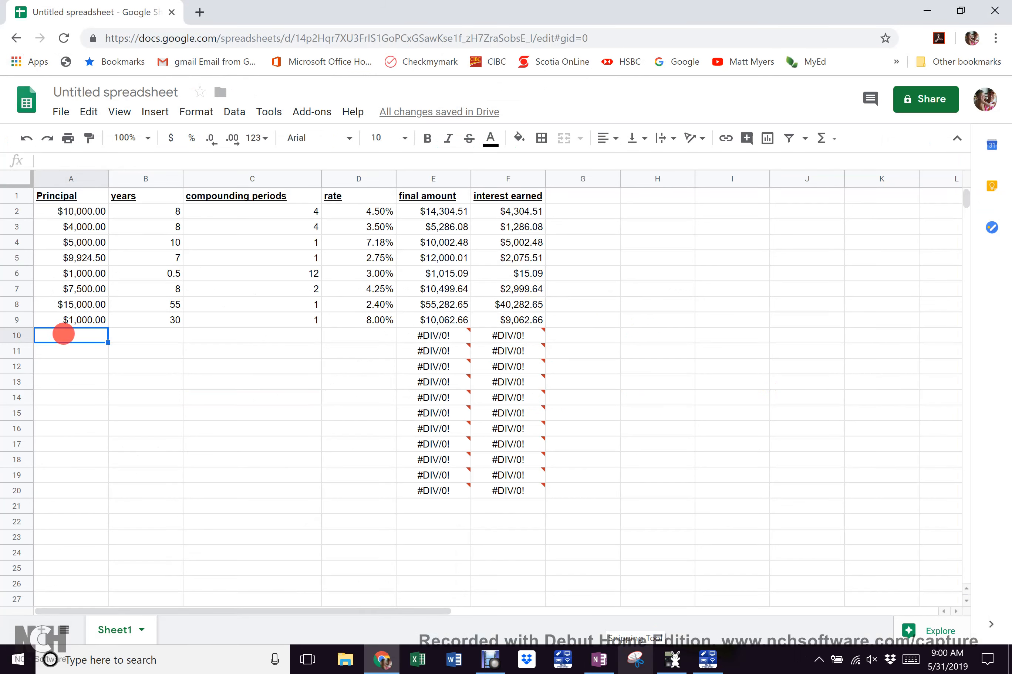
{"action": "type", "text": "4,000"}
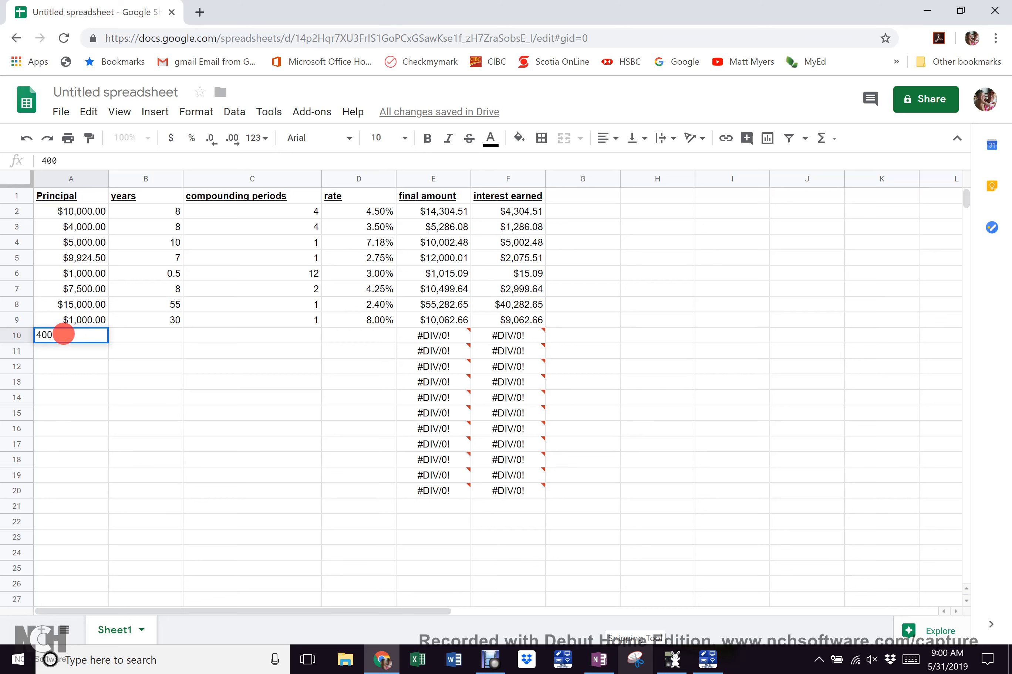
{"action": "key", "text": "Tab"}
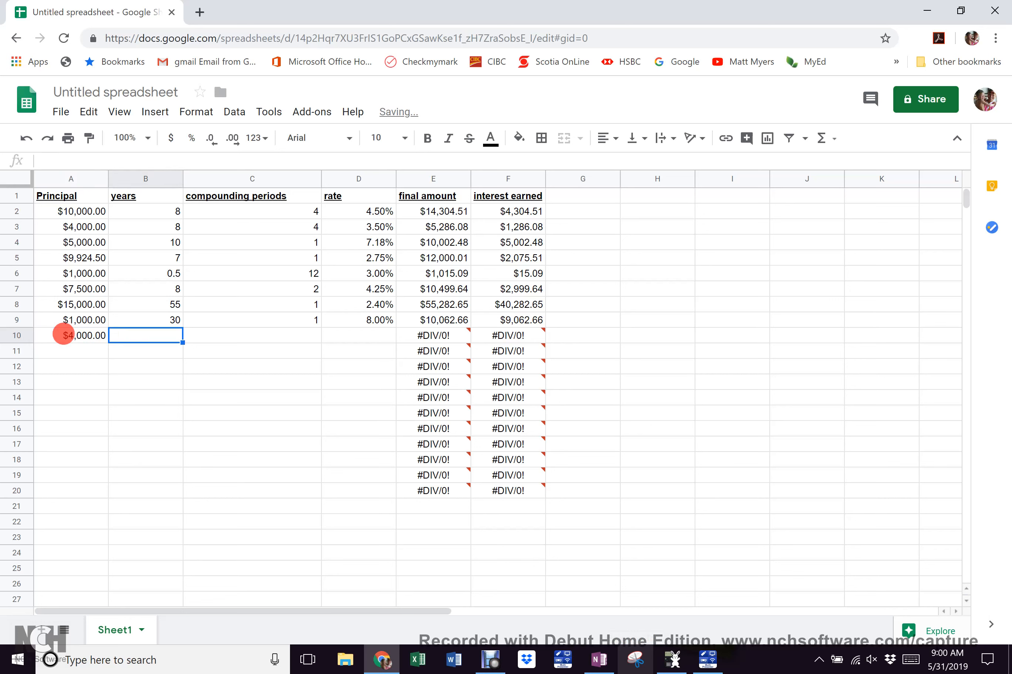
{"action": "type", "text": "10.22"}
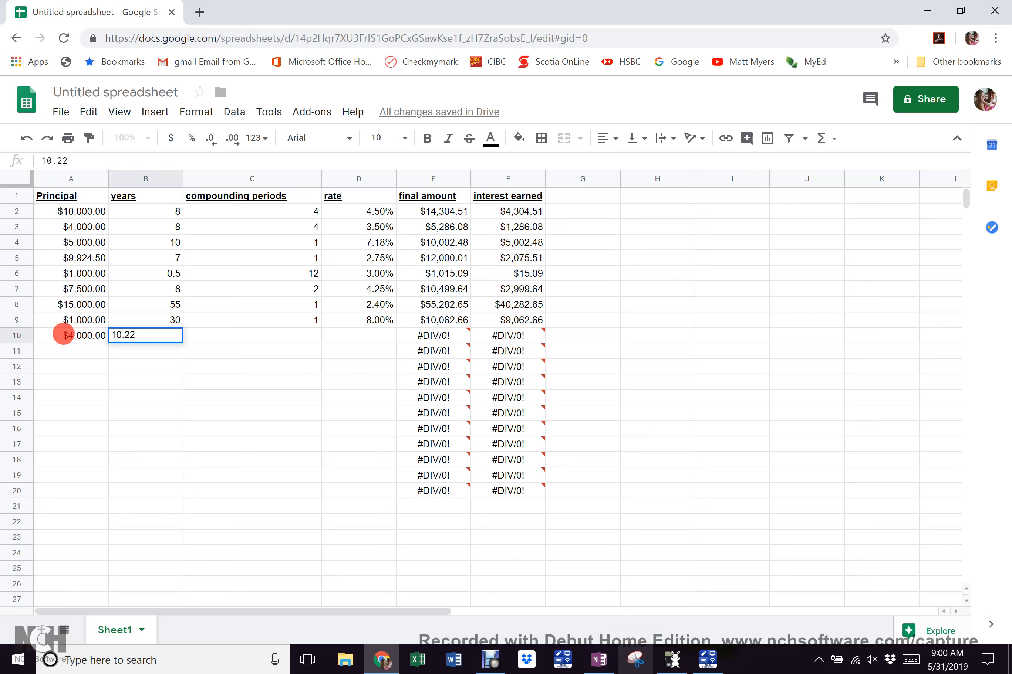
{"action": "key", "text": "Tab"}
{"action": "type", "text": "12"}
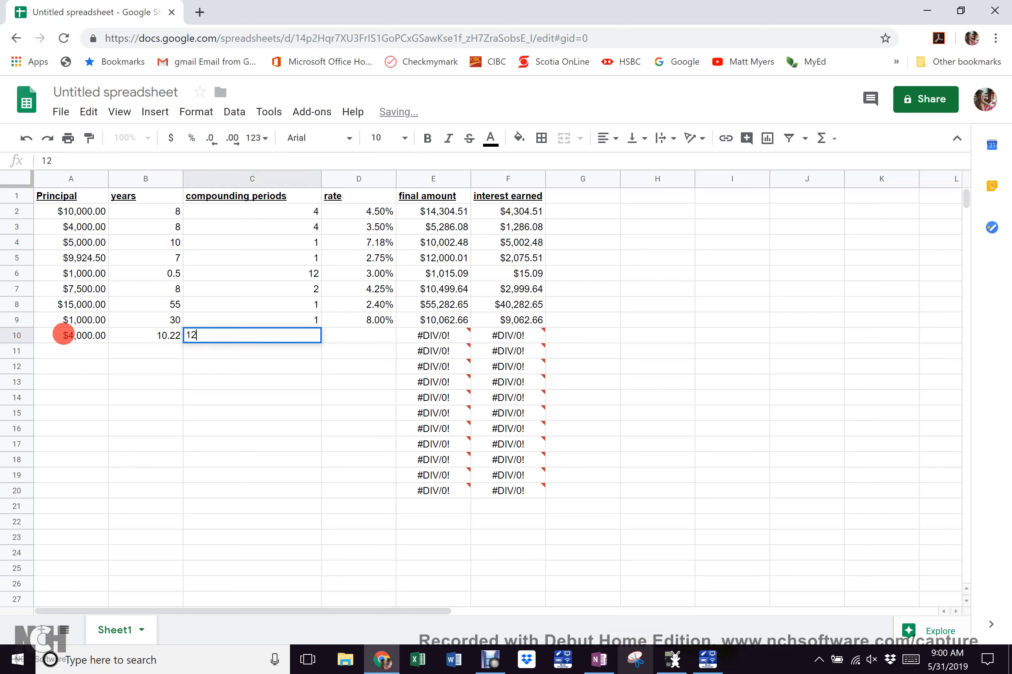
{"action": "key", "text": "Tab"}
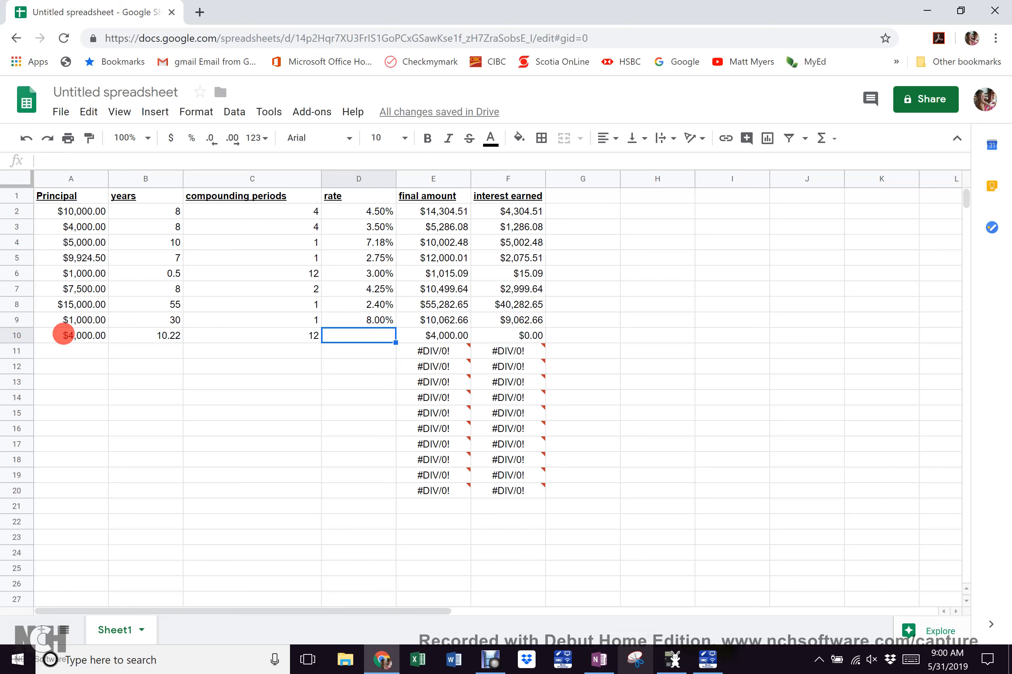
{"action": "type", "text": "9"}
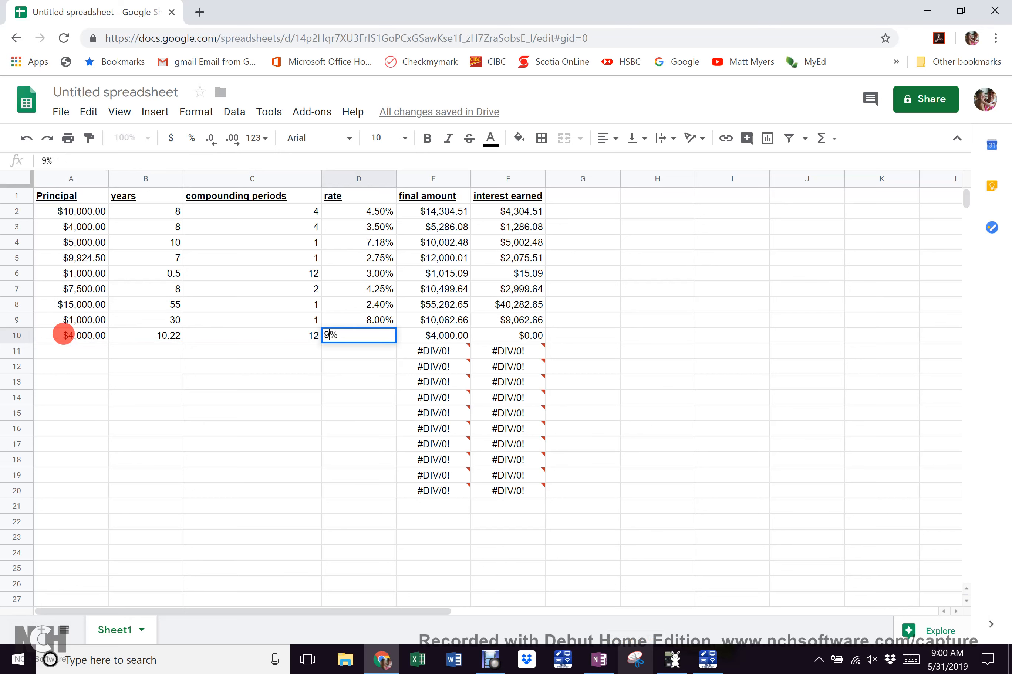
{"action": "key", "text": "Tab"}
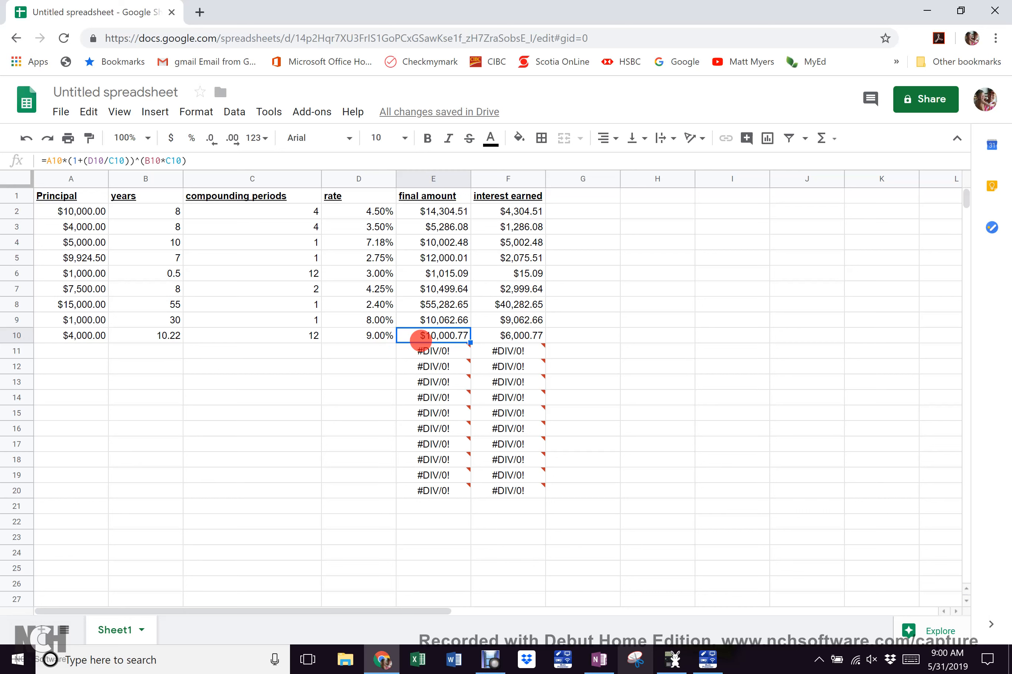
{"action": "mouse_move", "coordinate": [450, 337]}
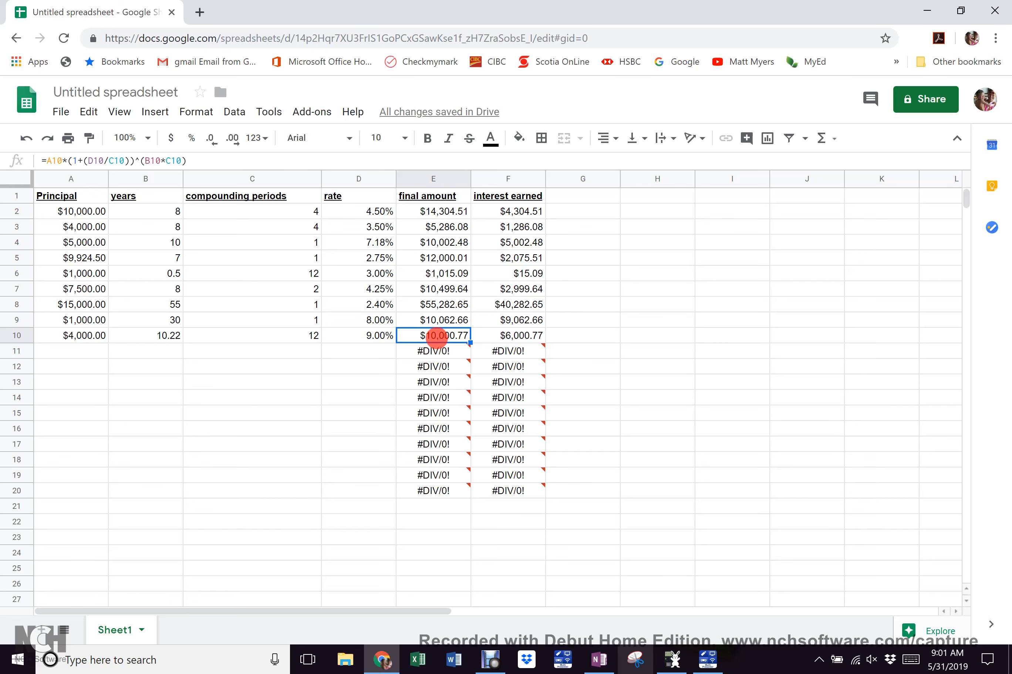
Back in OneNote, open page 7-2 and scroll to problem 13 about checking answers by spreadsheet
{"action": "left_click", "coordinate": [599, 660]}
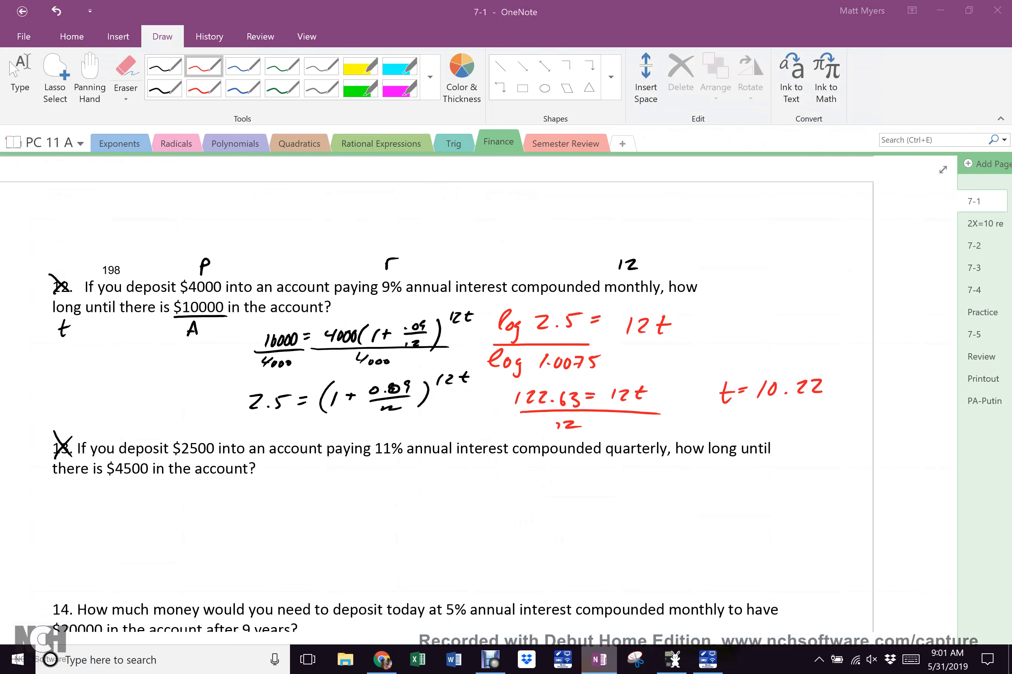
{"action": "scroll", "coordinate": [483, 338], "scroll_direction": "down", "scroll_amount": 15}
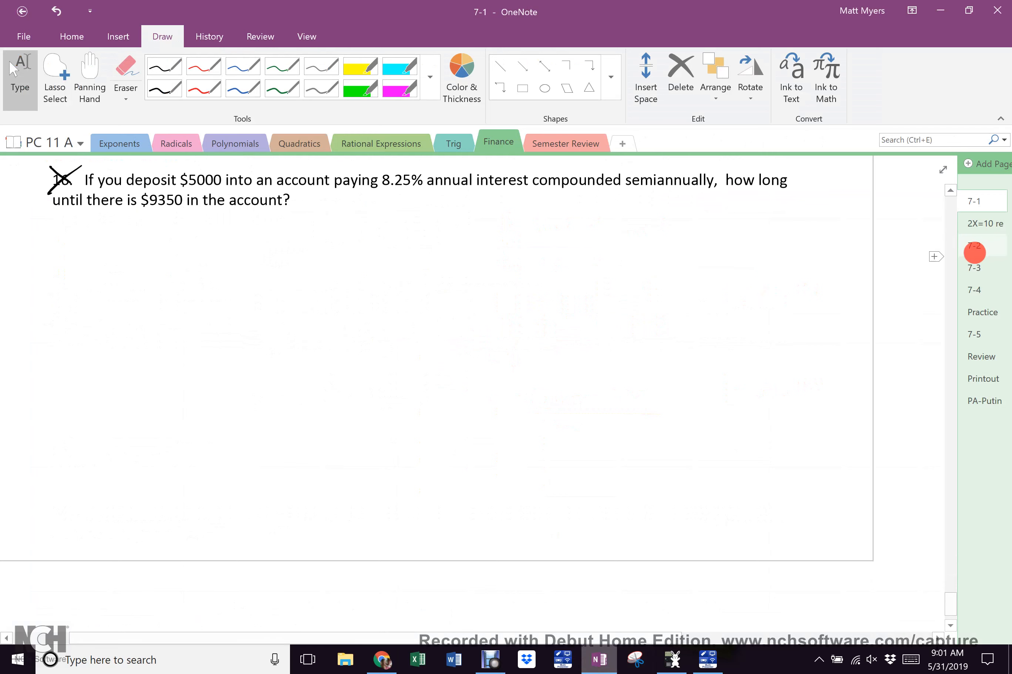
{"action": "left_click", "coordinate": [980, 250]}
{"action": "scroll", "coordinate": [575, 287], "scroll_direction": "down", "scroll_amount": 10}
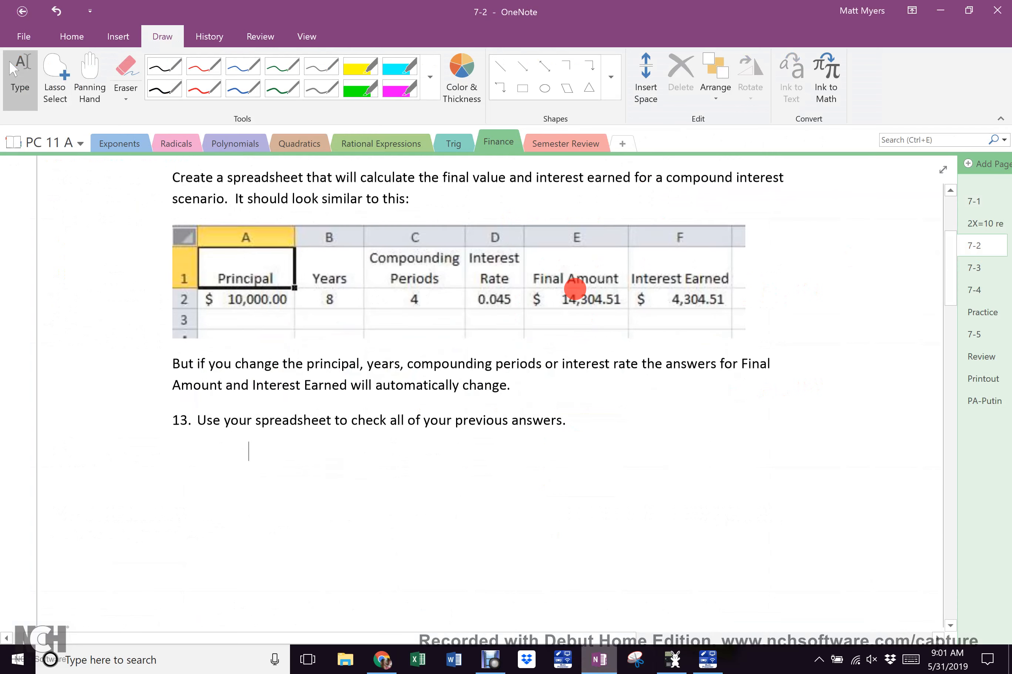
{"action": "scroll", "coordinate": [575, 289], "scroll_direction": "up", "scroll_amount": 4}
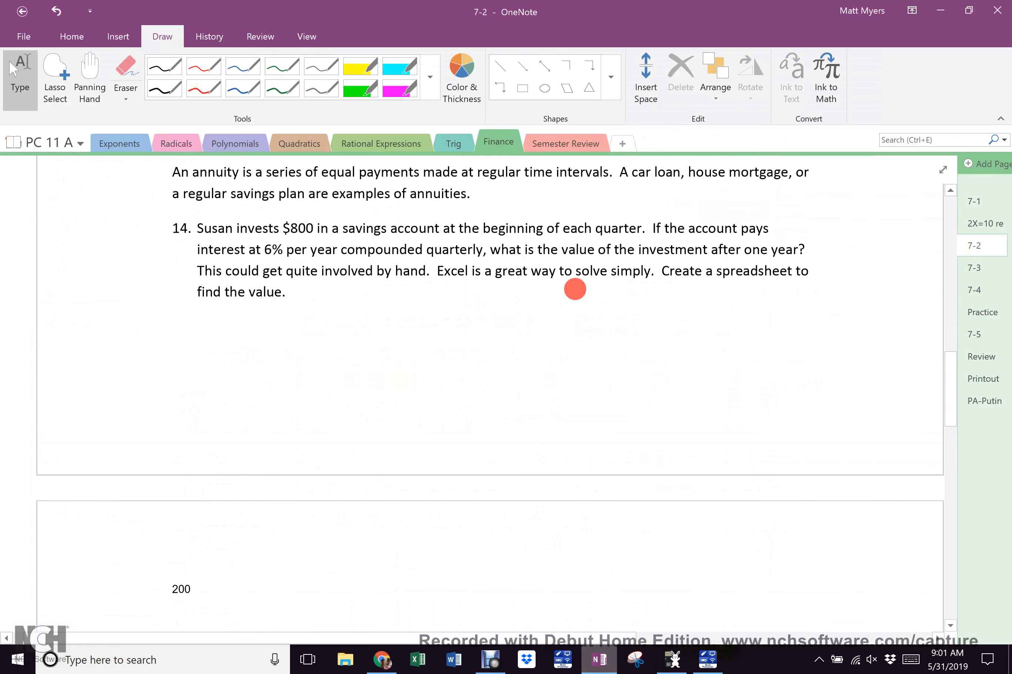
{"action": "scroll", "coordinate": [575, 289], "scroll_direction": "up", "scroll_amount": 2}
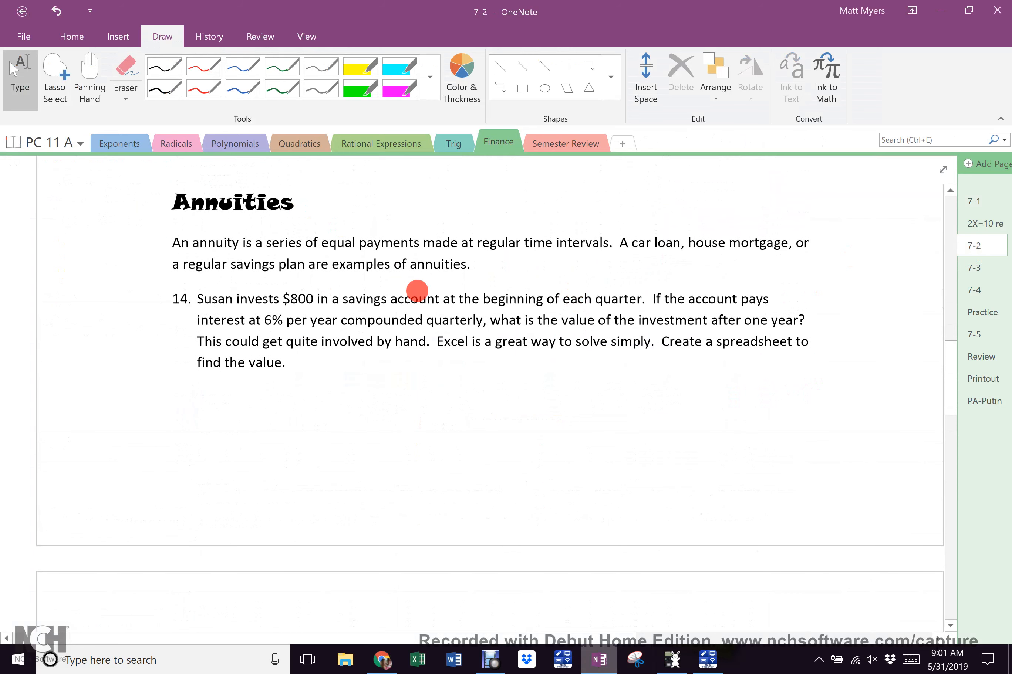
{"action": "scroll", "coordinate": [417, 291], "scroll_direction": "down", "scroll_amount": 4}
{"action": "scroll", "coordinate": [417, 291], "scroll_direction": "down", "scroll_amount": 18}
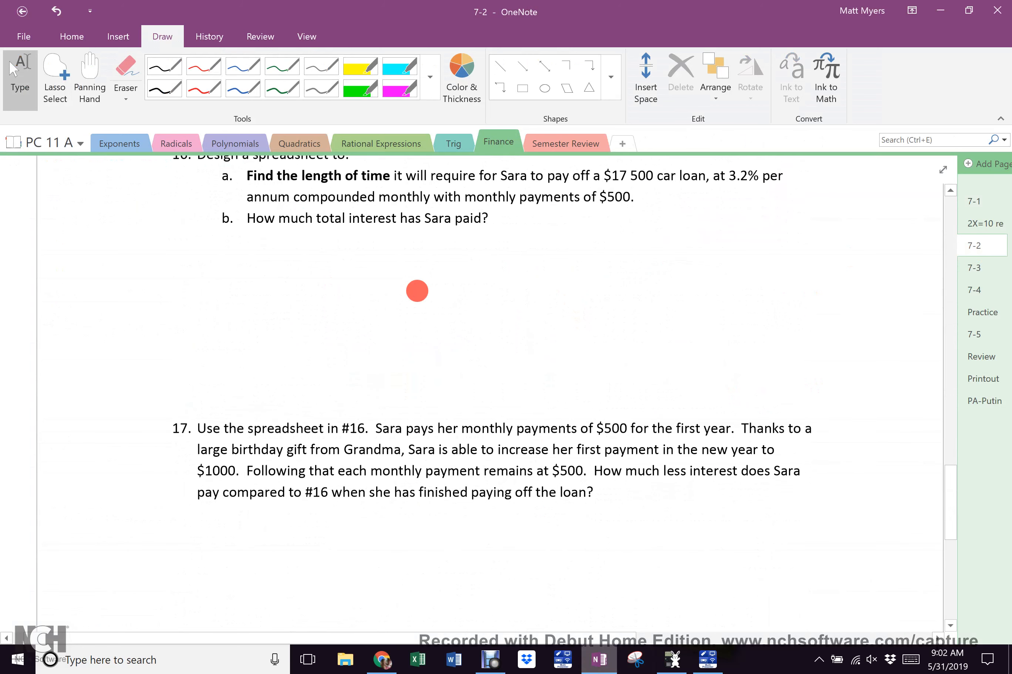
{"action": "scroll", "coordinate": [417, 291], "scroll_direction": "down", "scroll_amount": 10}
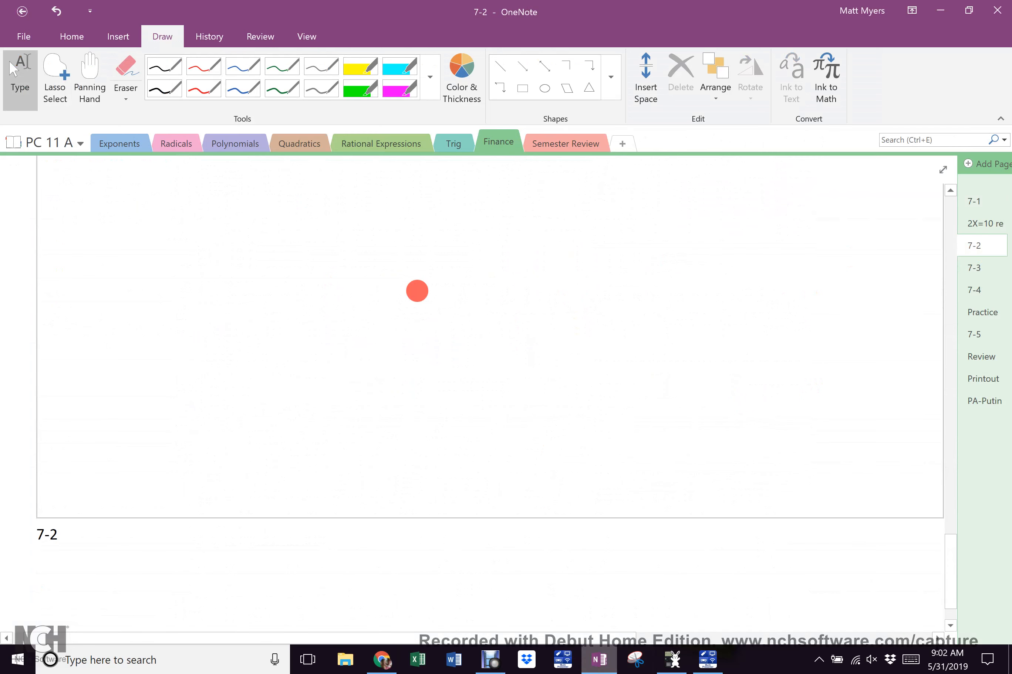
{"action": "scroll", "coordinate": [417, 291], "scroll_direction": "up", "scroll_amount": 20}
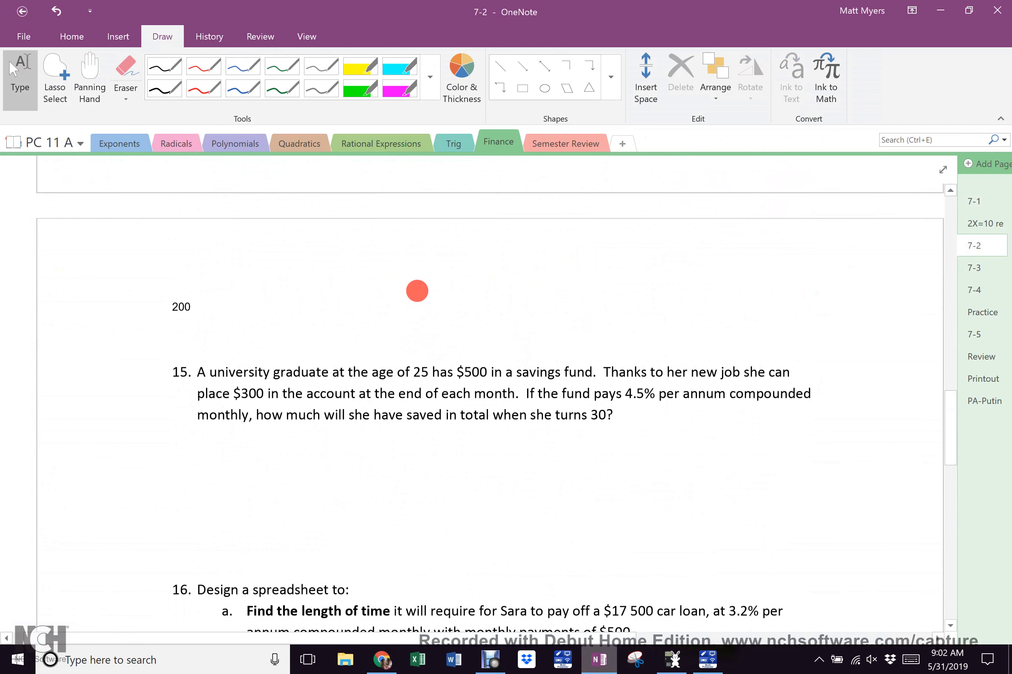
{"action": "scroll", "coordinate": [418, 290], "scroll_direction": "up", "scroll_amount": 3}
{"action": "scroll", "coordinate": [417, 290], "scroll_direction": "down", "scroll_amount": 5}
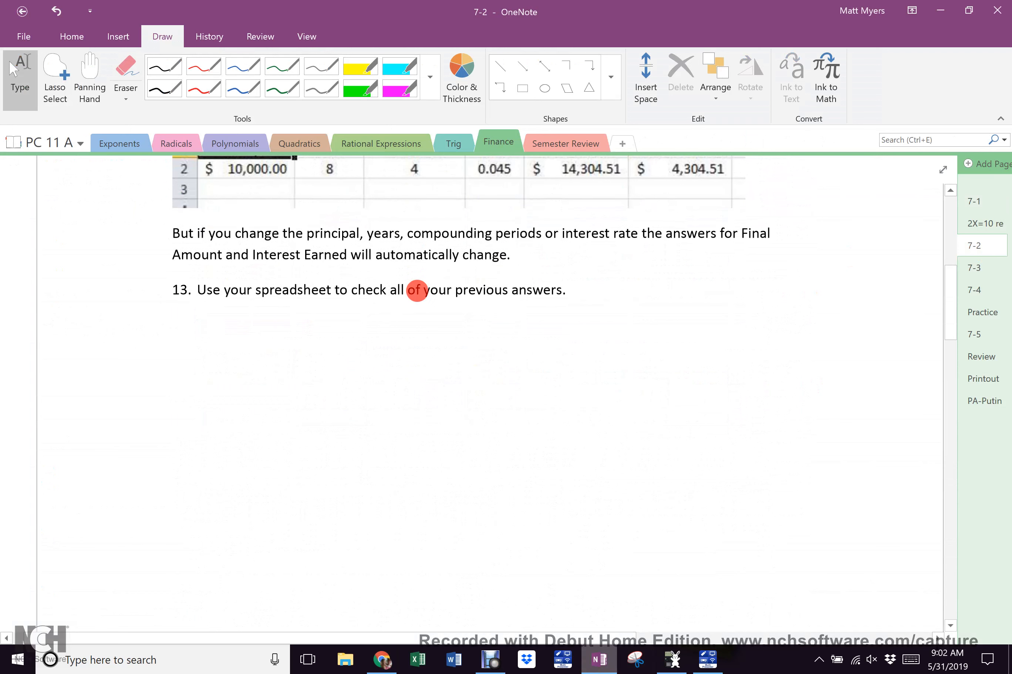